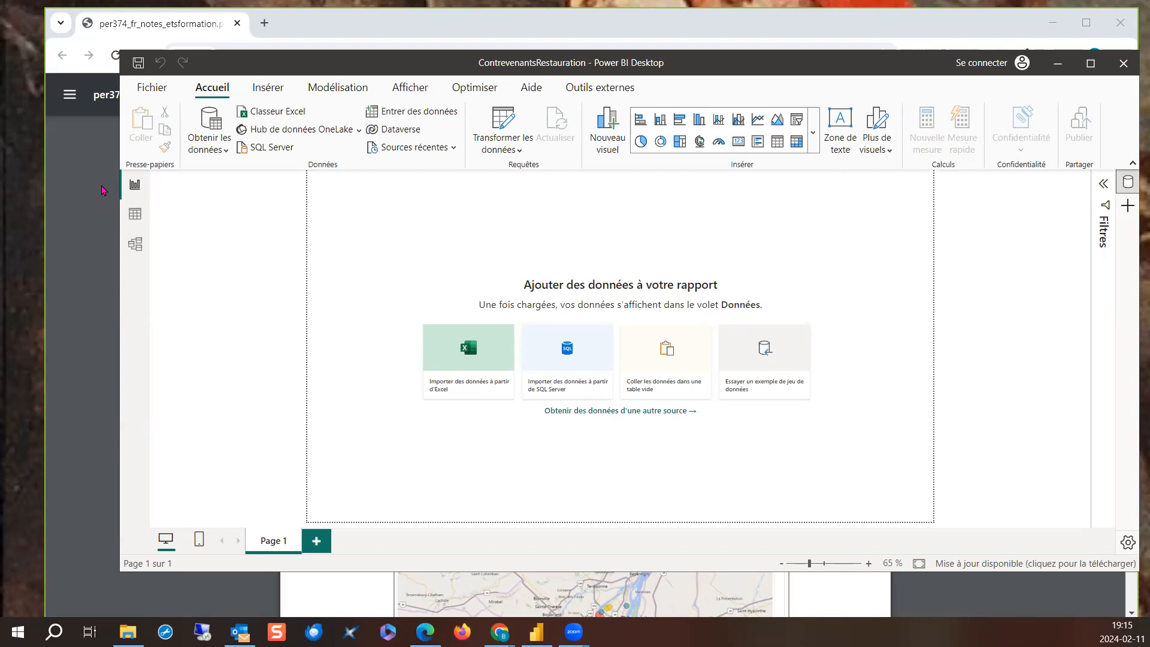
- Copy the address of the "contrevenants à l'inspection des aliments" CSV link from exercise 5.13.7 in the PDF notes
scroll(363, 299, "up", 3)
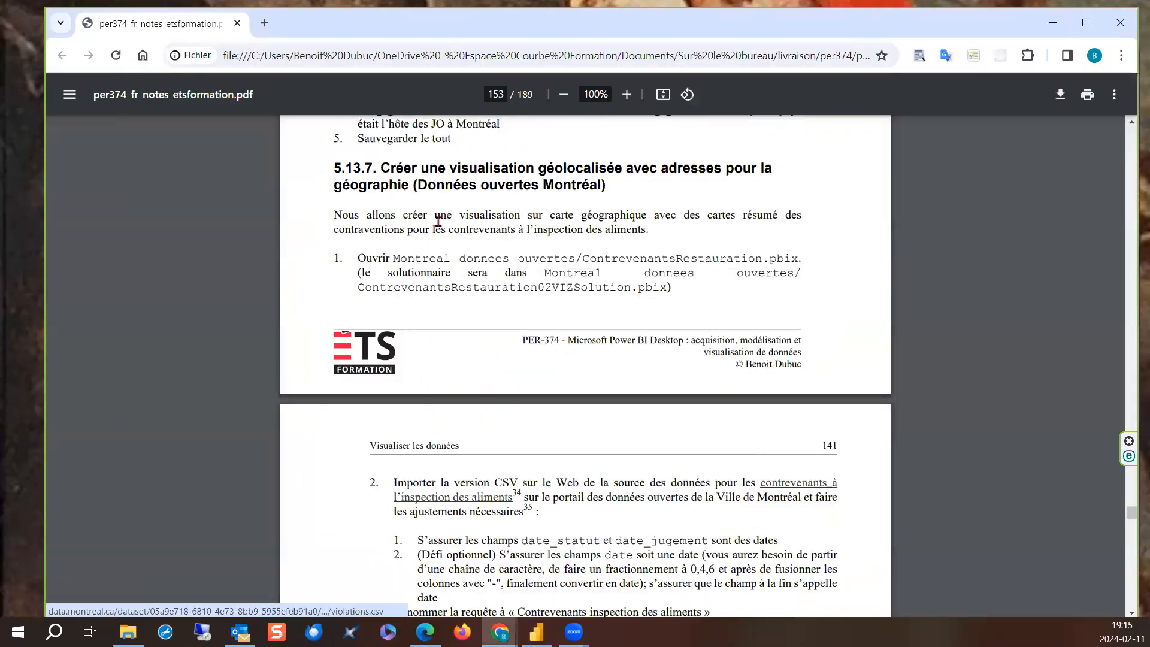
left_click_drag(463, 163, 617, 163)
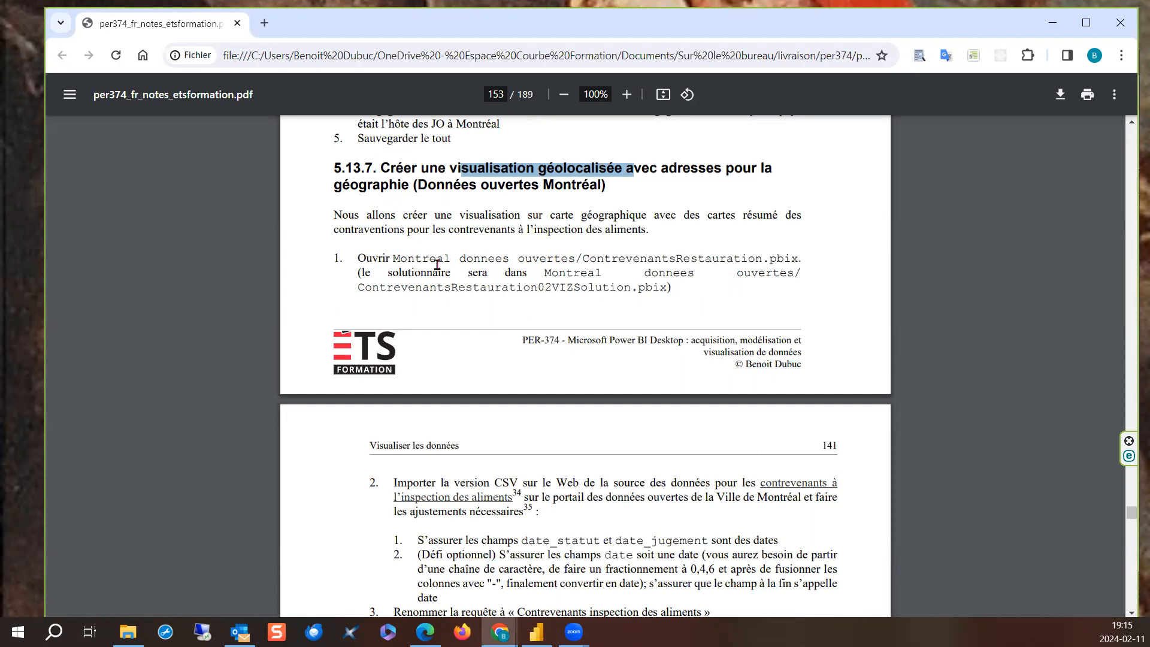
scroll(433, 264, "down", 2)
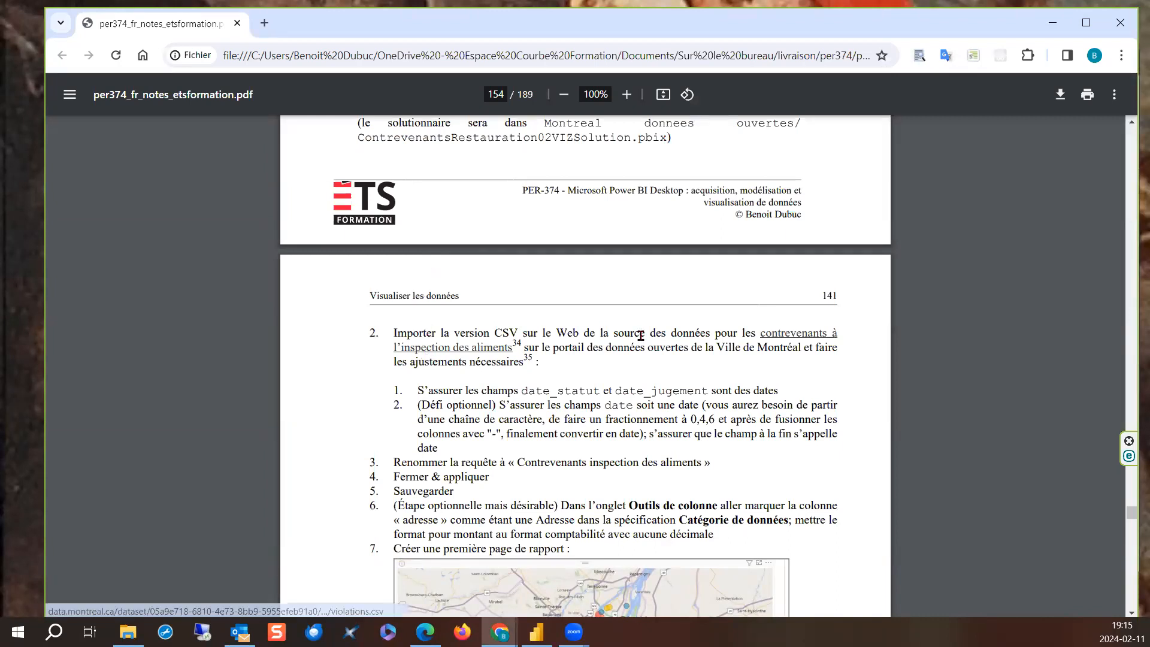
right_click(418, 353)
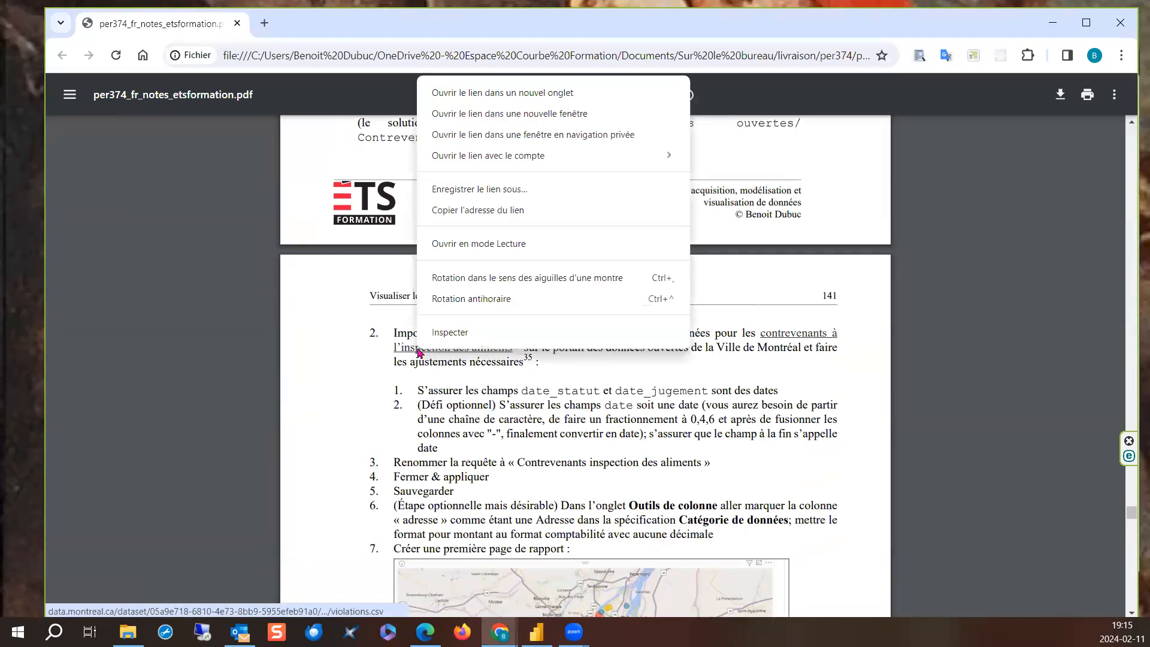
left_click(496, 211)
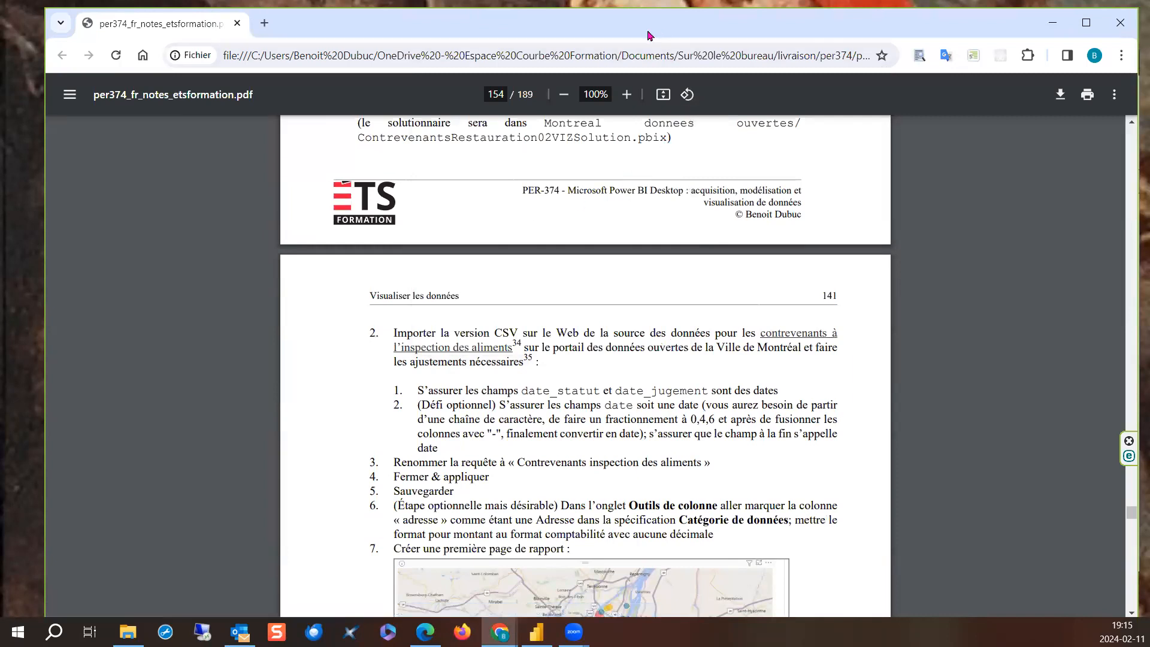
- Switch to Power BI Desktop, import the CSV from the web using the copied URL into Power Query, and refresh its preview
left_click(1052, 23)
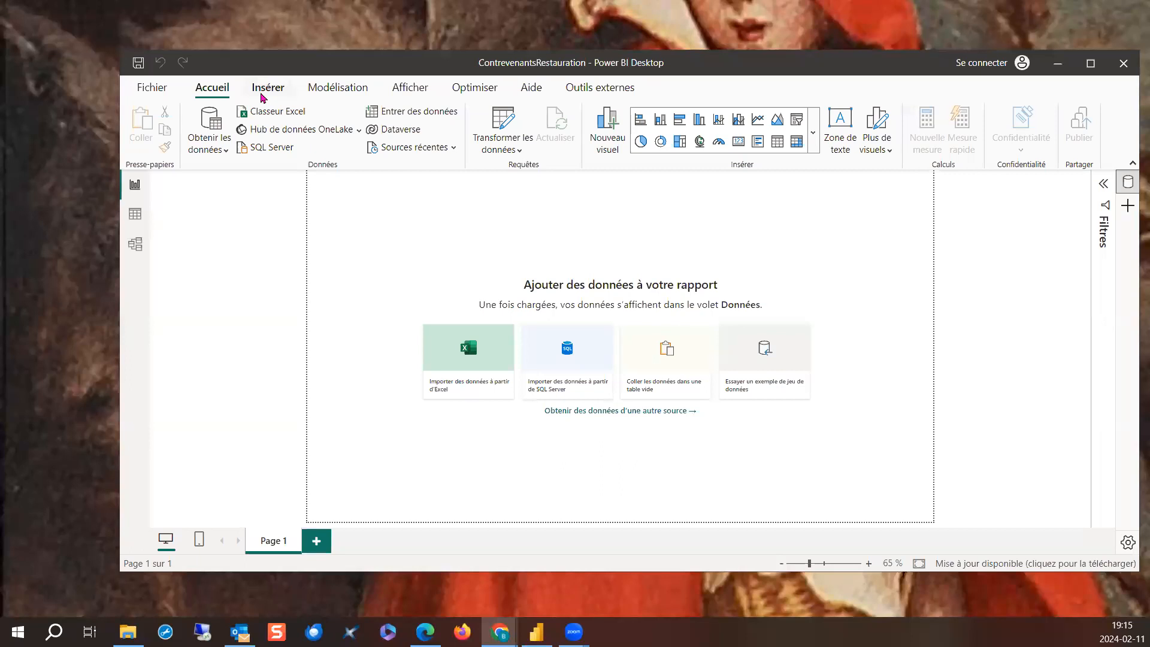
left_click(225, 151)
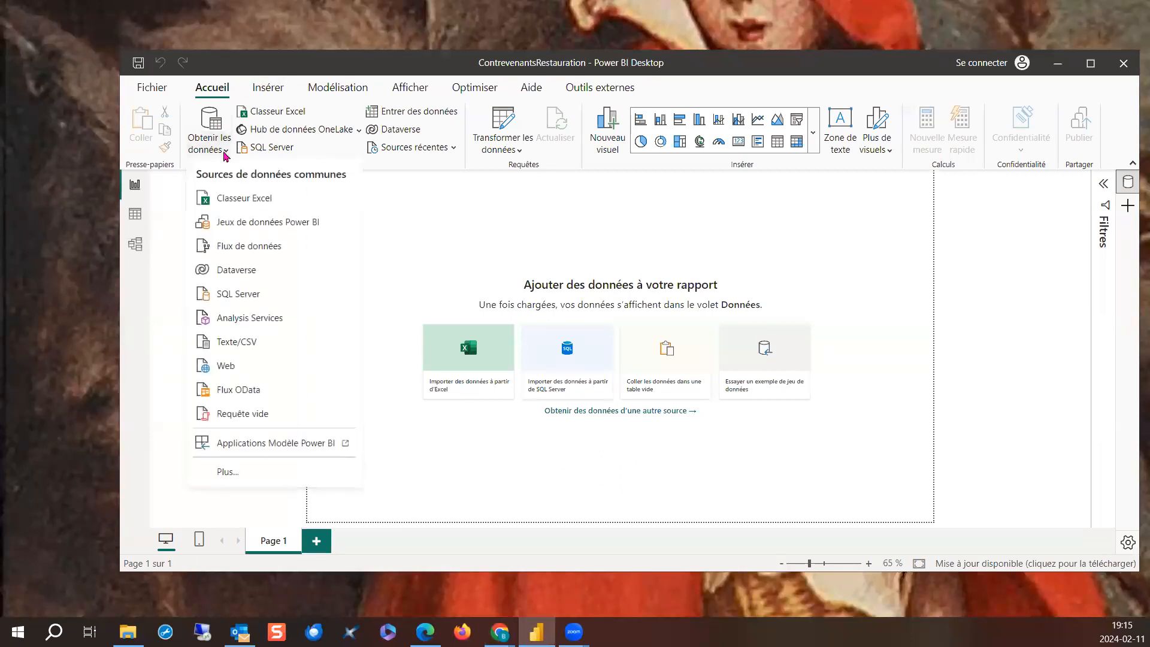
left_click(232, 365)
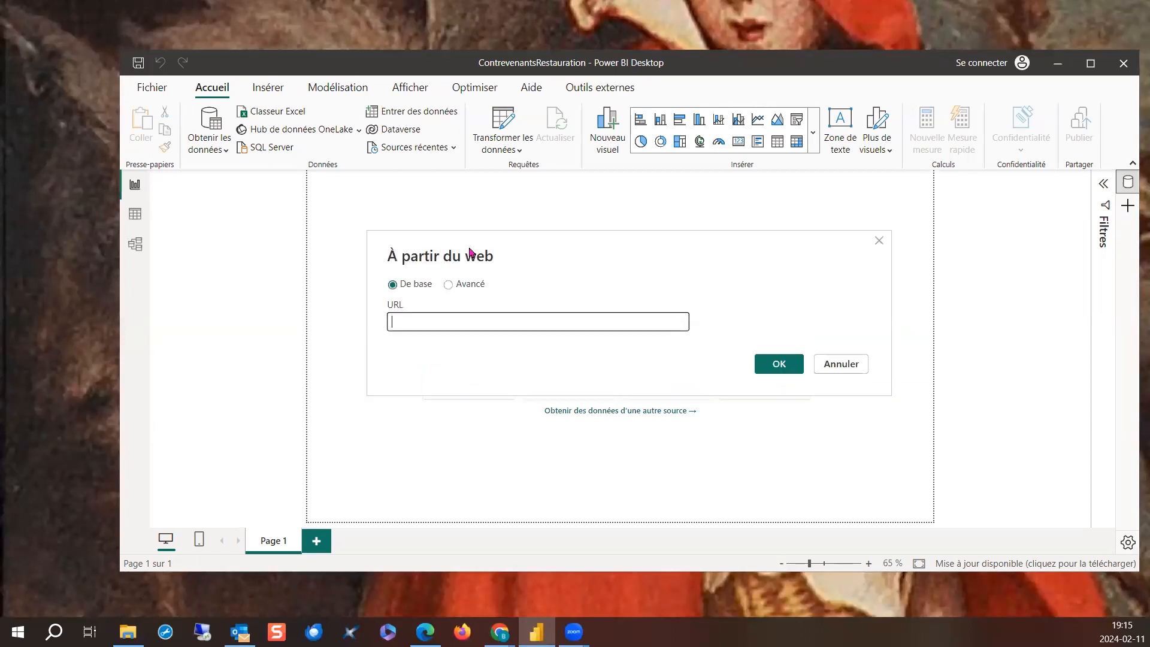
key("ctrl+v")
left_click(781, 367)
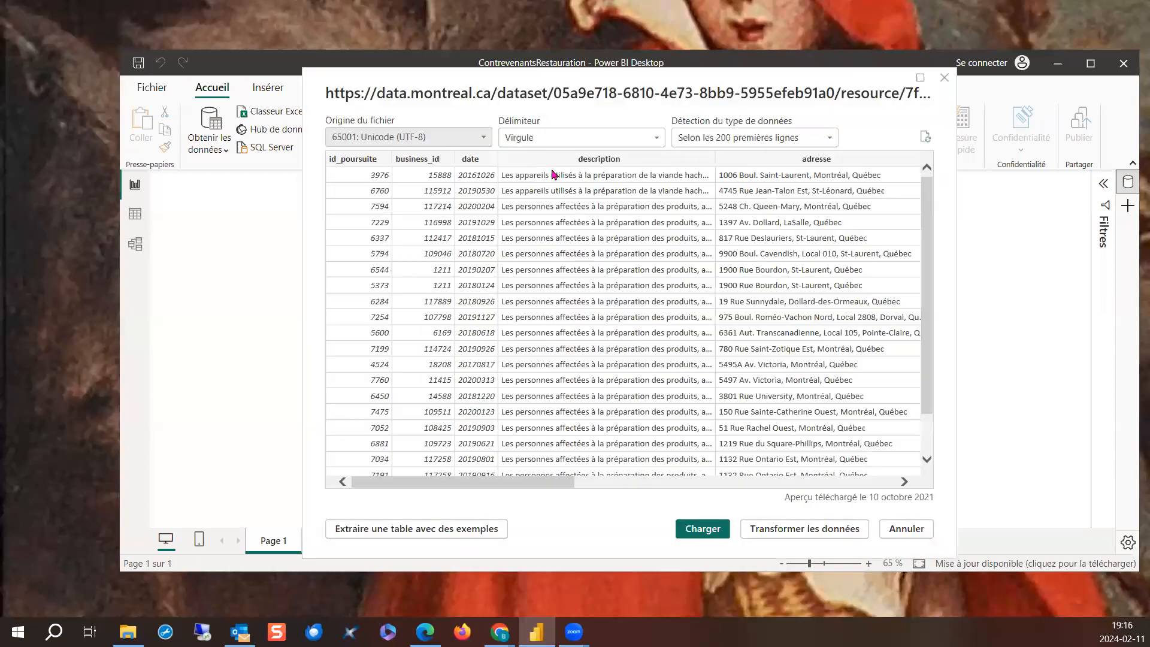
left_click(770, 528)
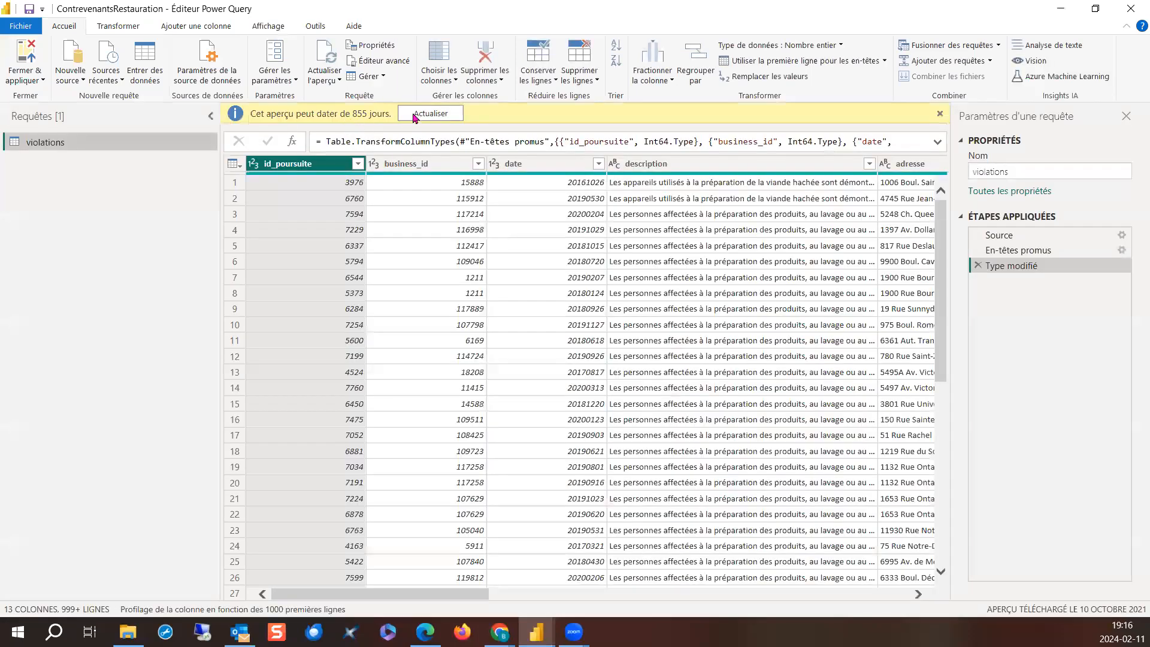
left_click(419, 116)
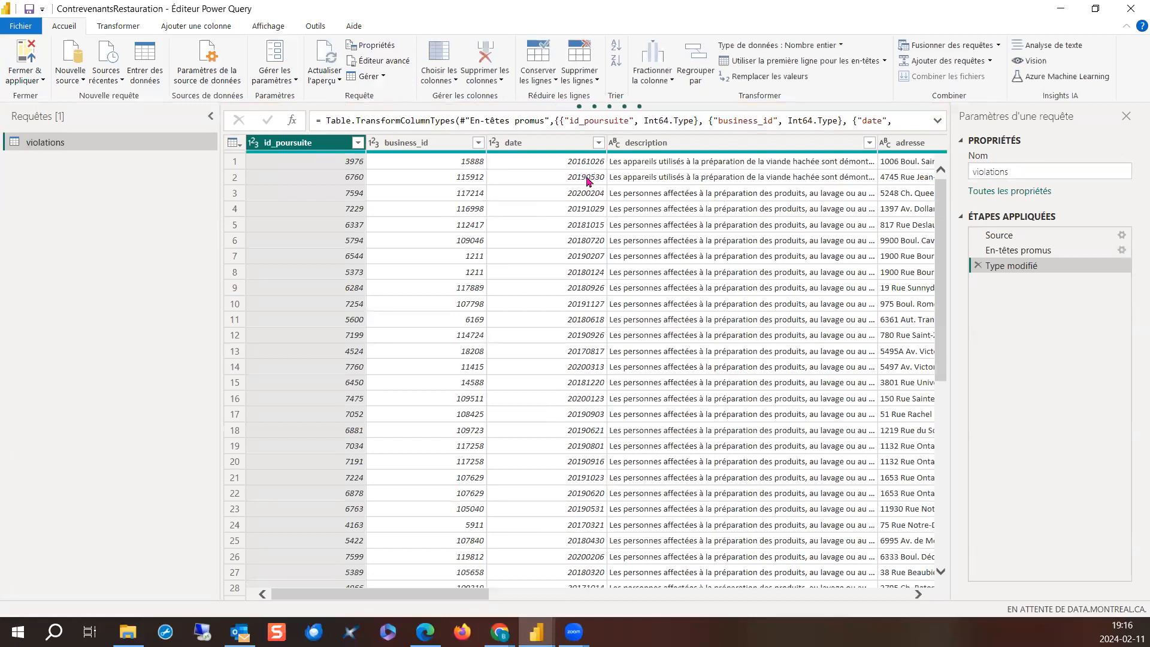
- Change the date_statut column's data type to Date, replacing its current type conversion
left_click(551, 153)
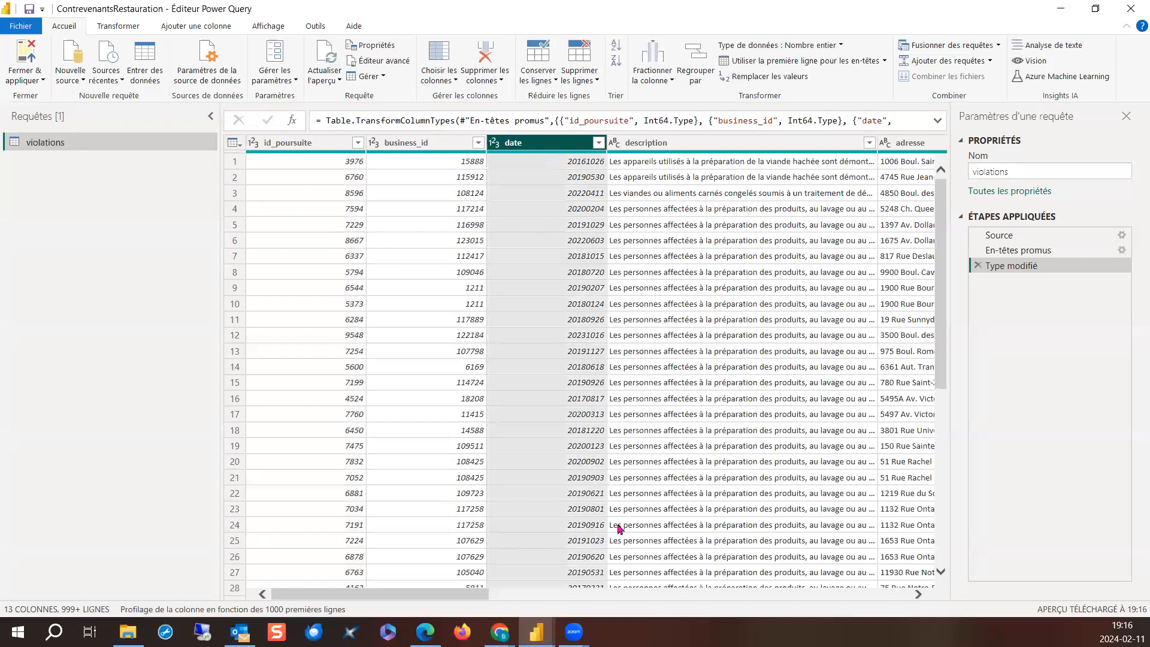
scroll(436, 601, "right", 3)
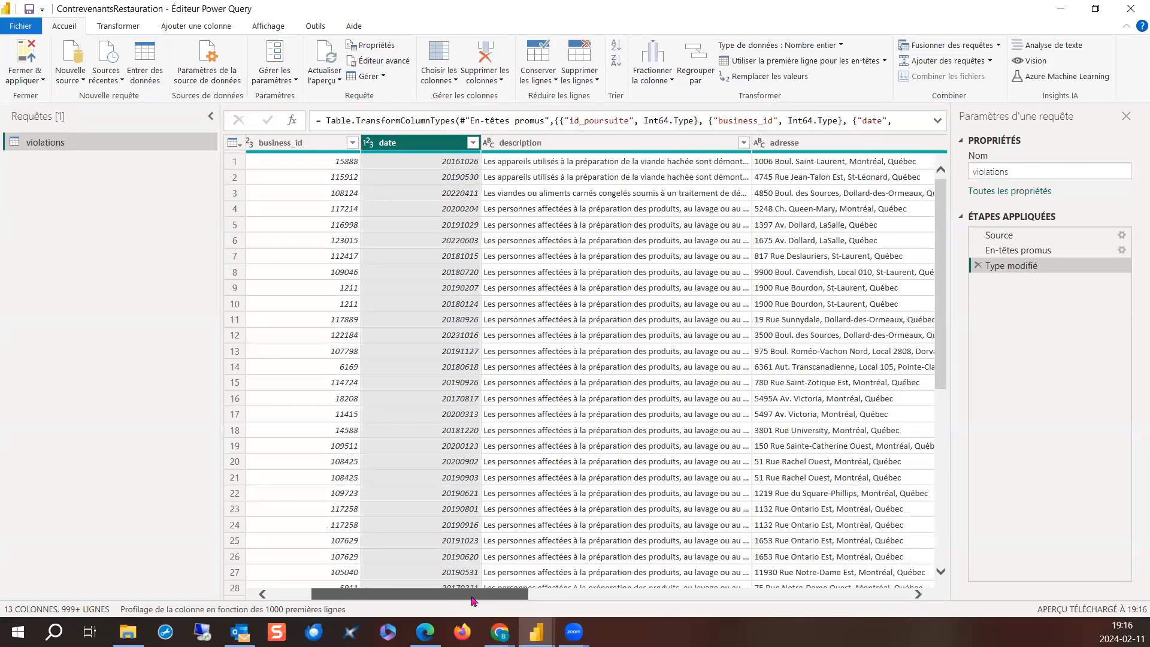
scroll(461, 601, "right", 2)
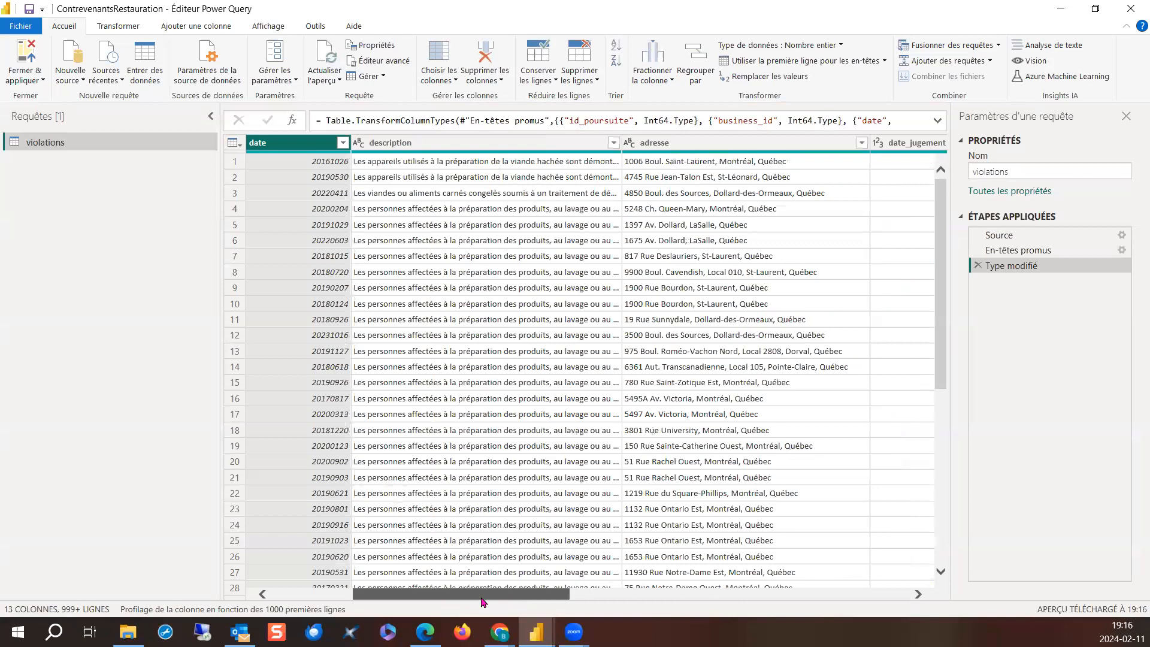
scroll(569, 601, "right", 7)
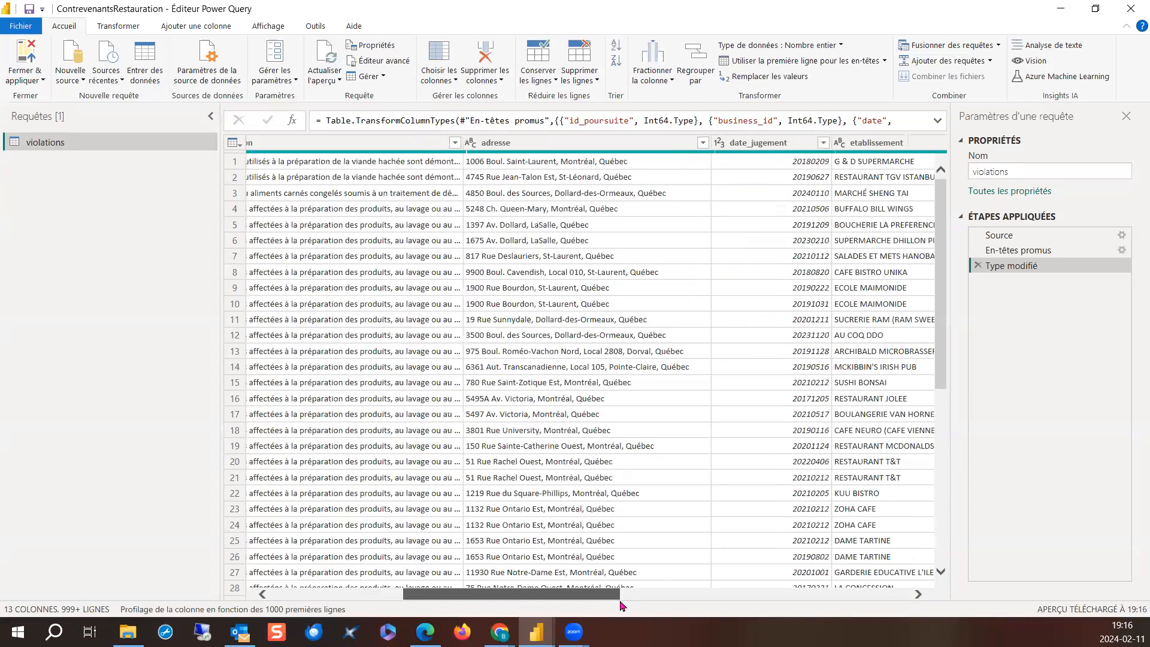
scroll(585, 357, "right", 3)
left_click(578, 146)
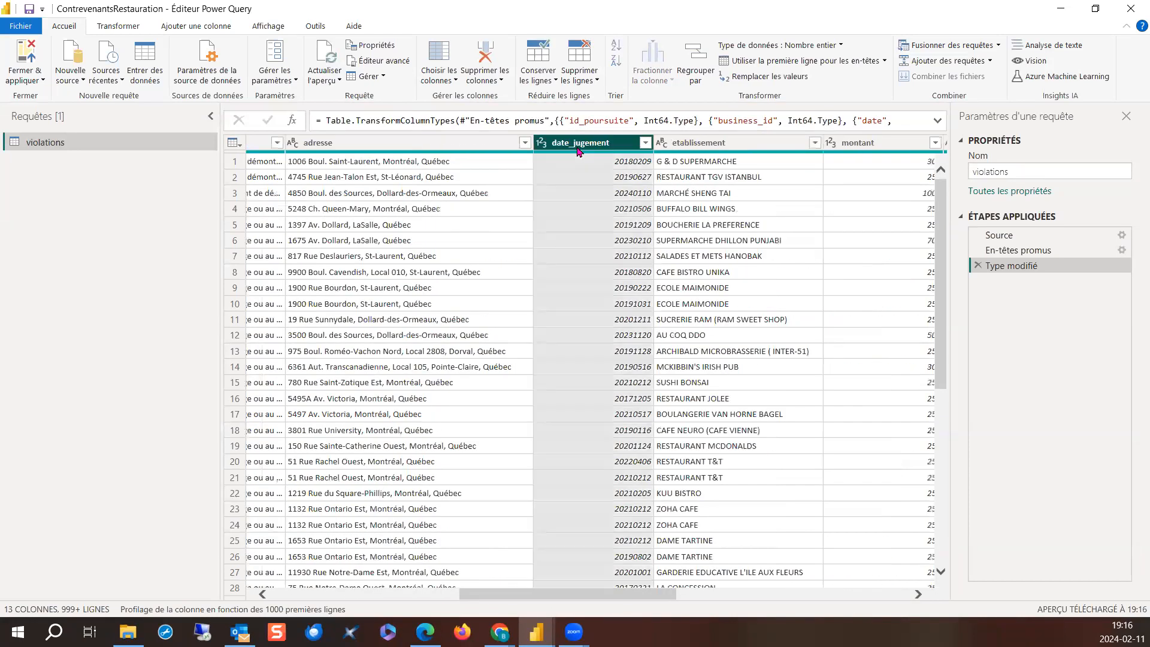
left_click_drag(510, 596, 712, 572)
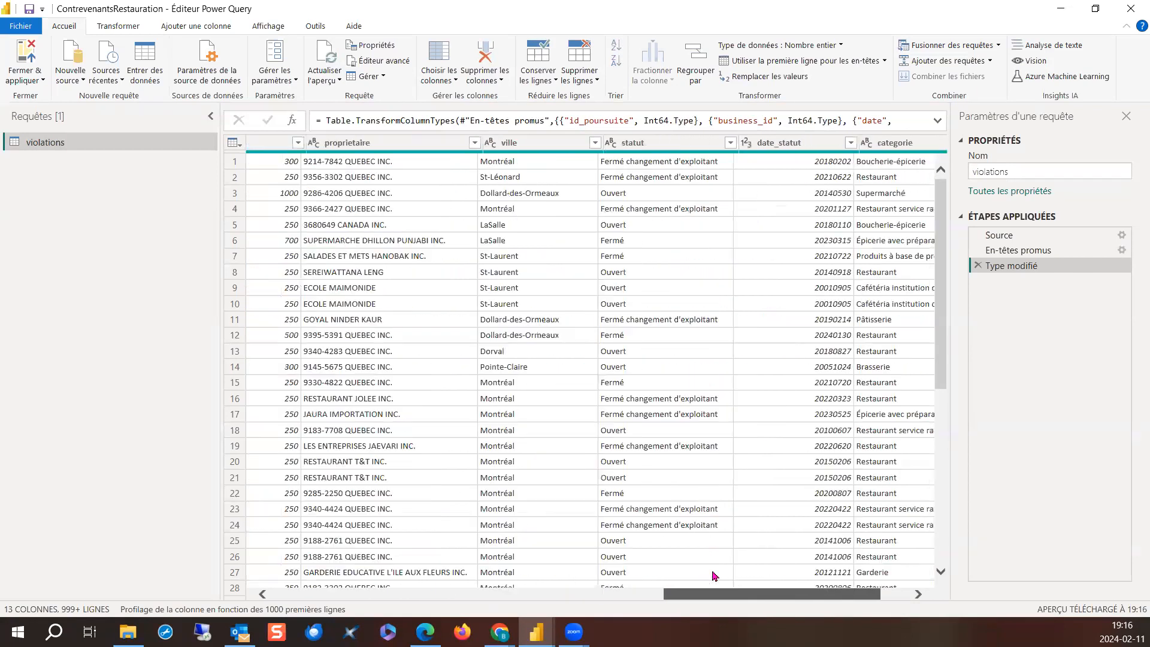
left_click(776, 147)
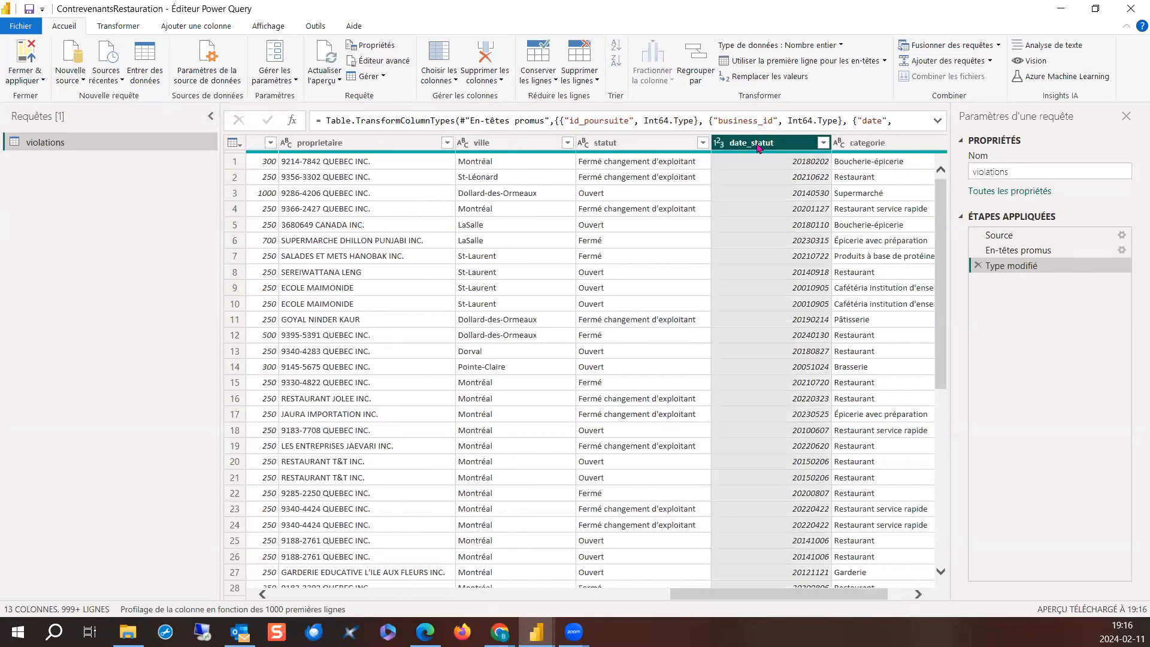
left_click(719, 143)
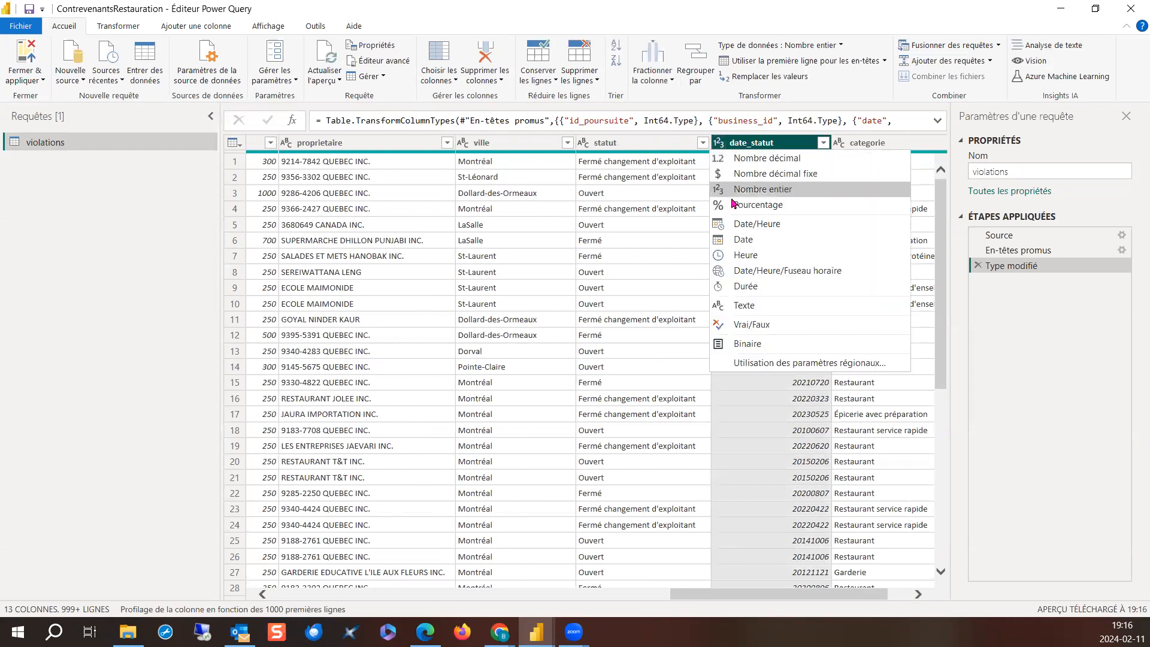
left_click(746, 241)
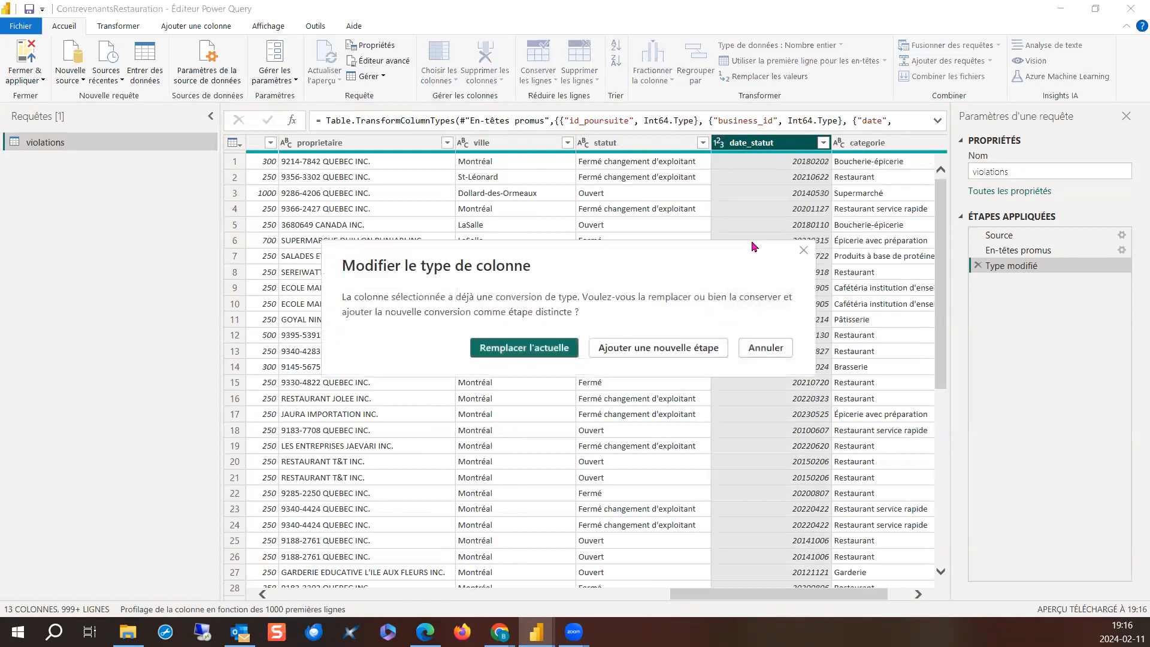
left_click(543, 353)
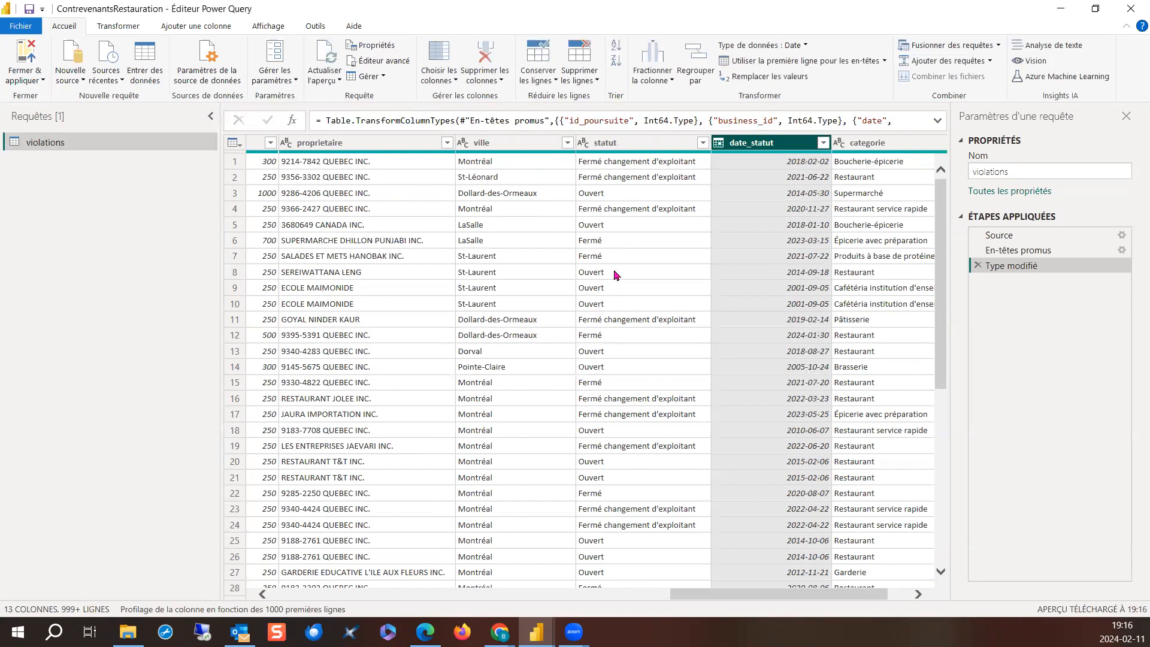
- Rename the violations query as "Contrevenants inspection des aliments", and close the query editor with the changes applied
double_click(28, 142)
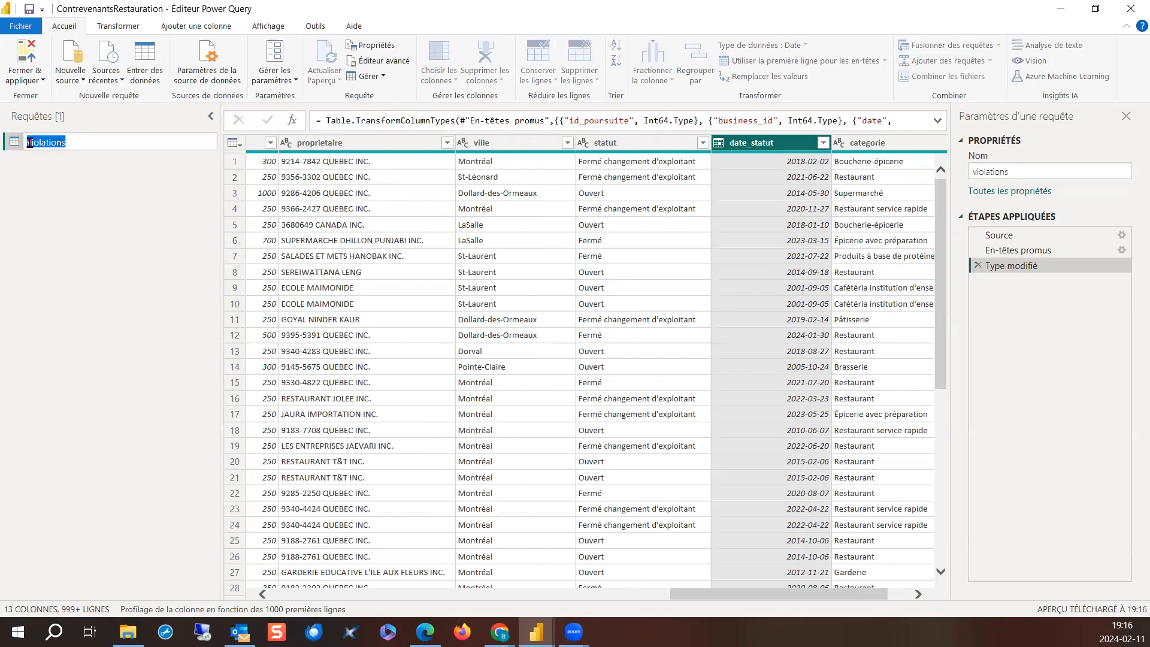
type("Contrevenants inspec")
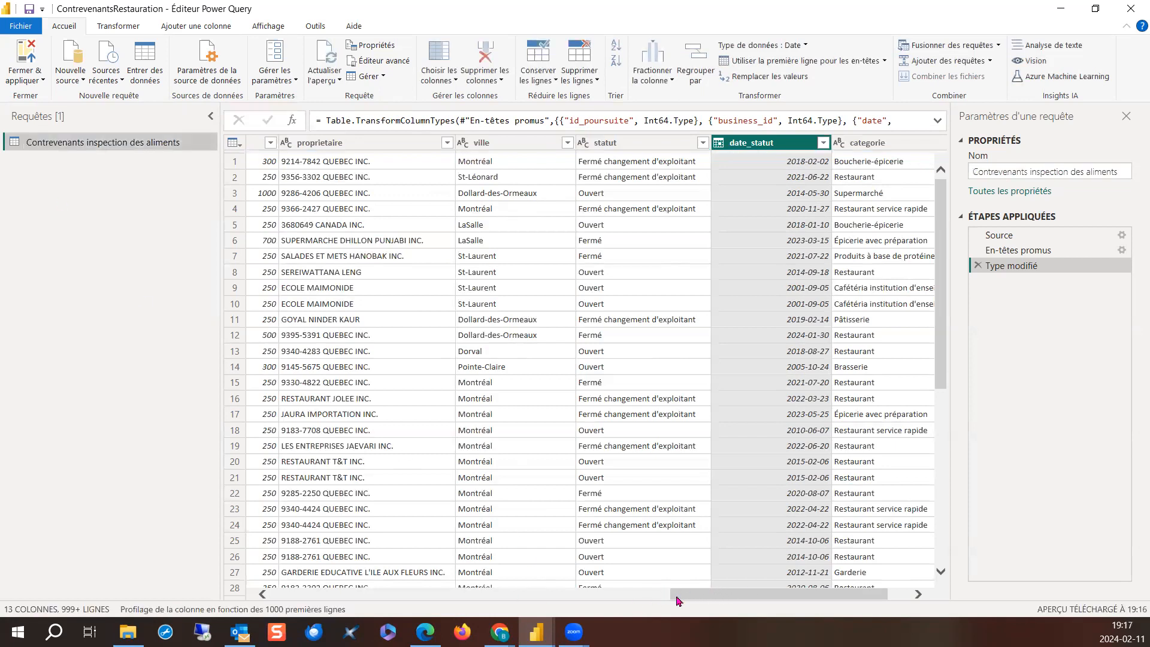
left_click_drag(681, 601, 443, 601)
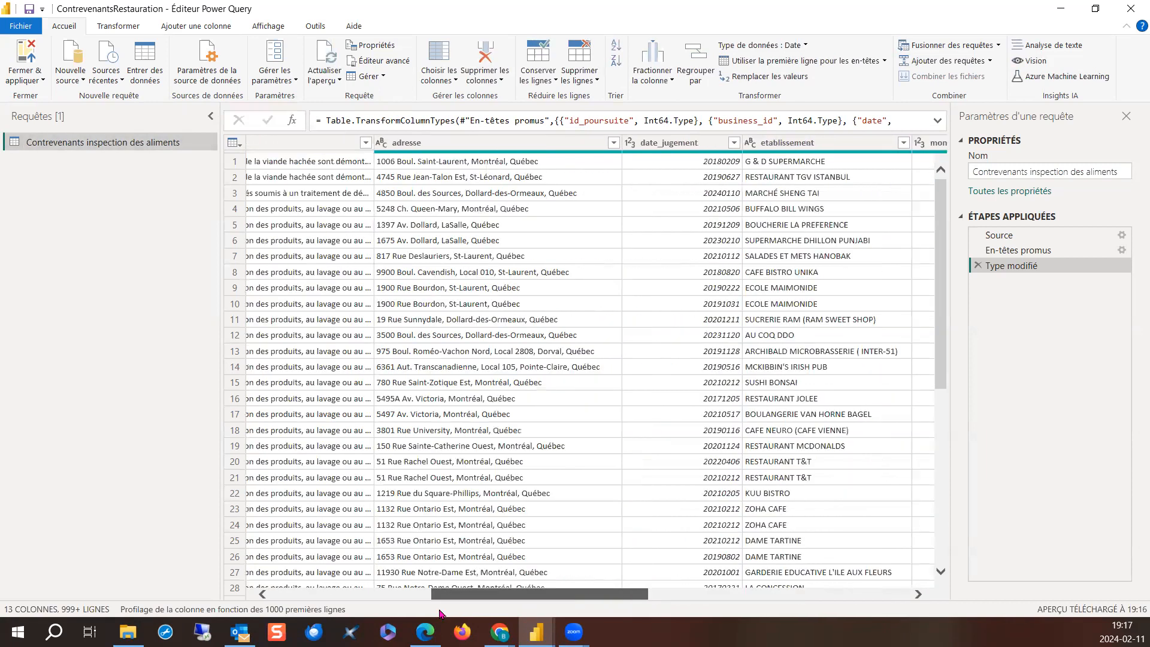
left_click_drag(528, 596, 329, 602)
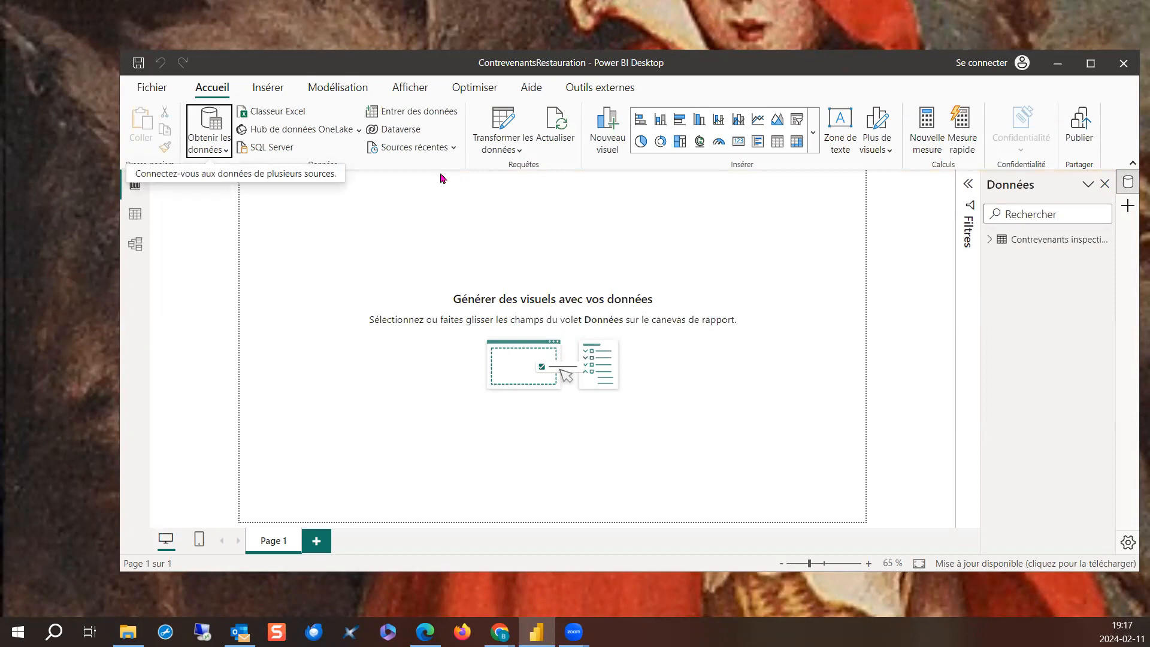
- In the table view, set the adresse column's data category to Adresse
left_click(139, 220)
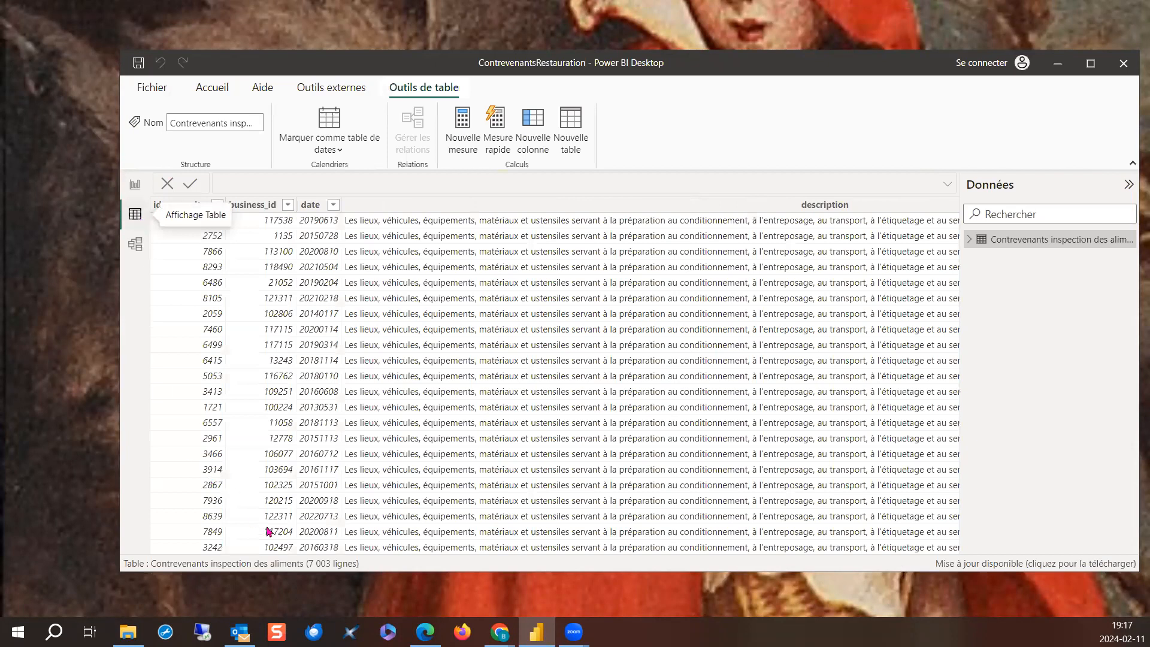
left_click(970, 245)
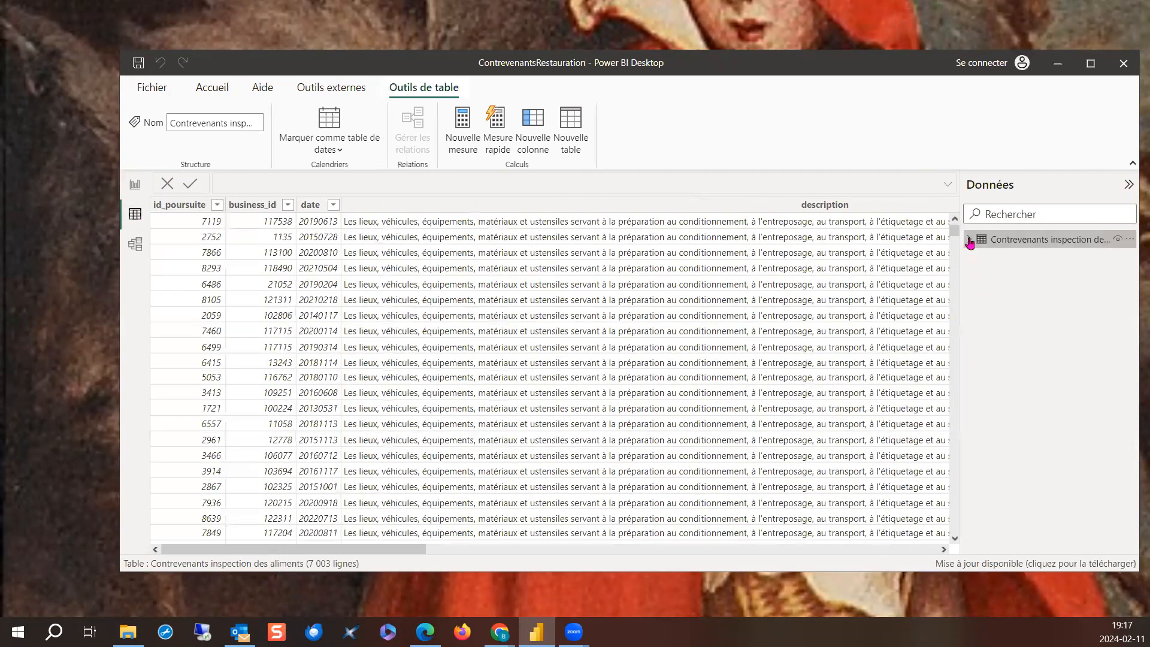
left_click(1010, 259)
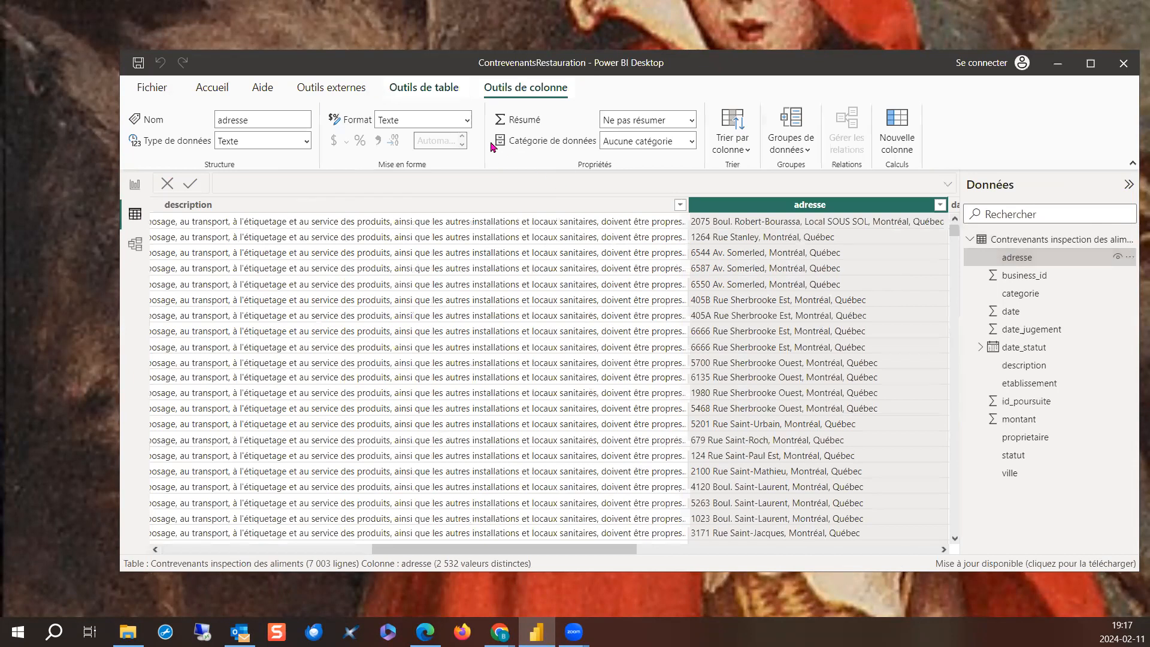
left_click(693, 142)
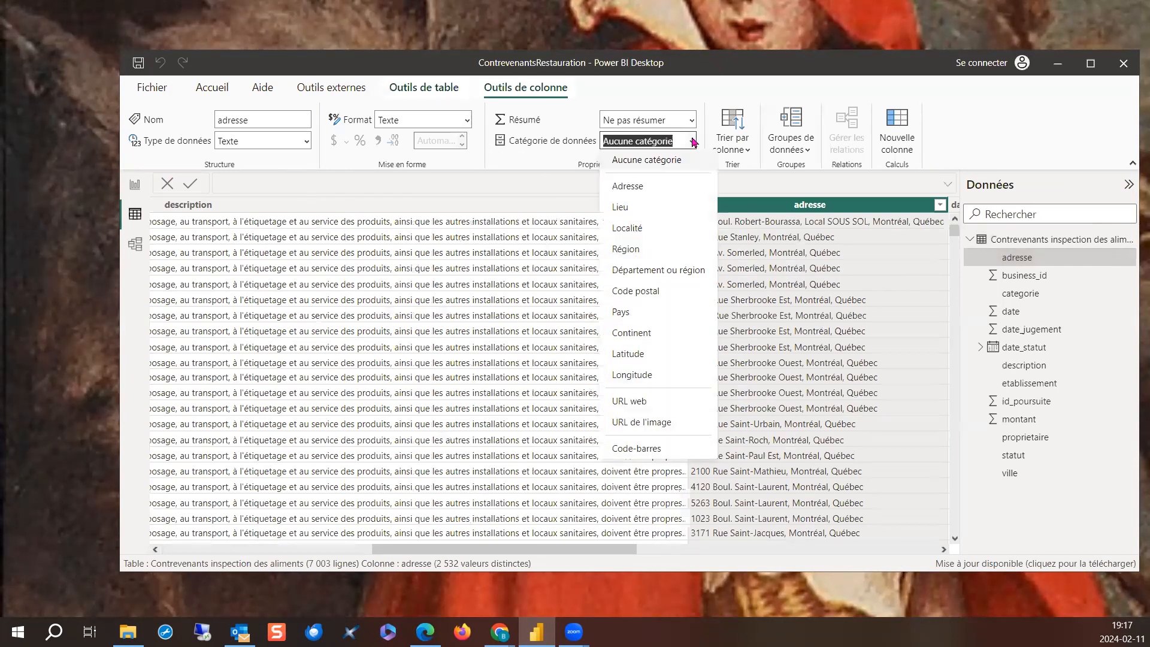
left_click(627, 187)
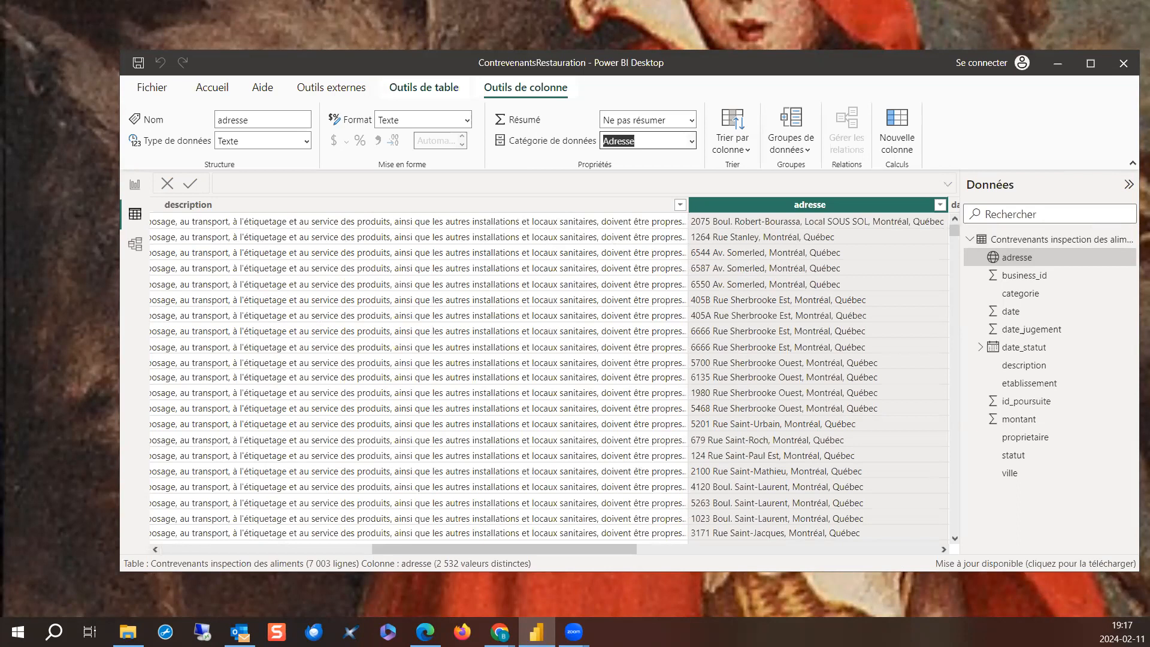
scroll(326, 413, "down", 2)
scroll(171, 290, "up", 2)
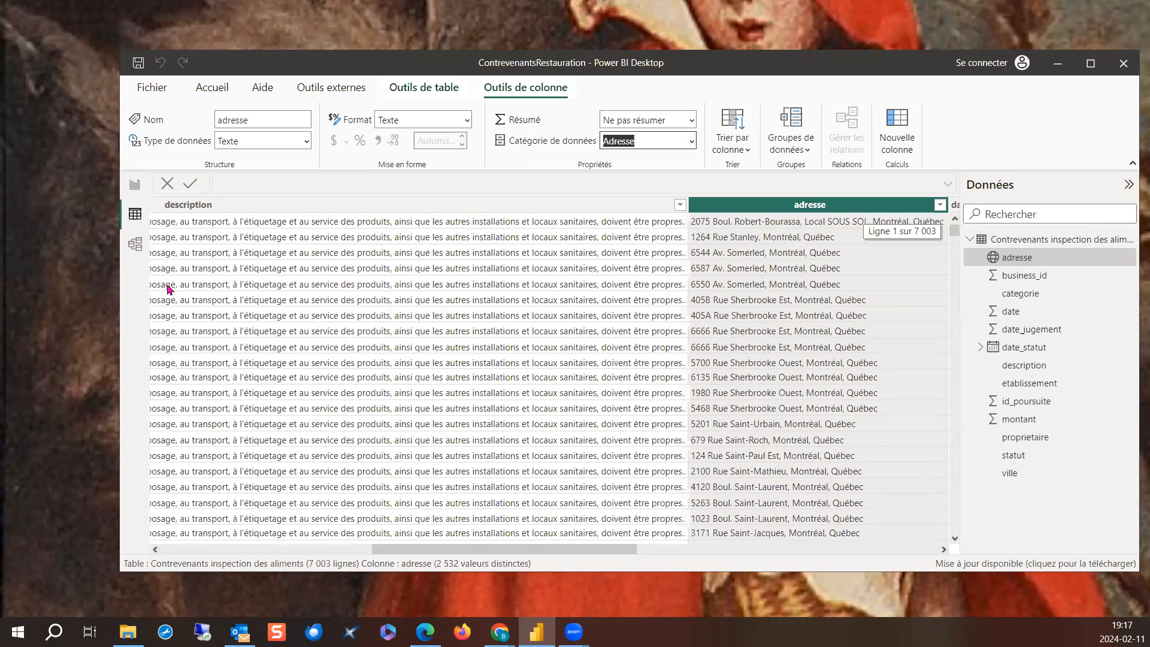
- Insert a map visual on report Page 1 and enlarge it from its lower corner
left_click(135, 187)
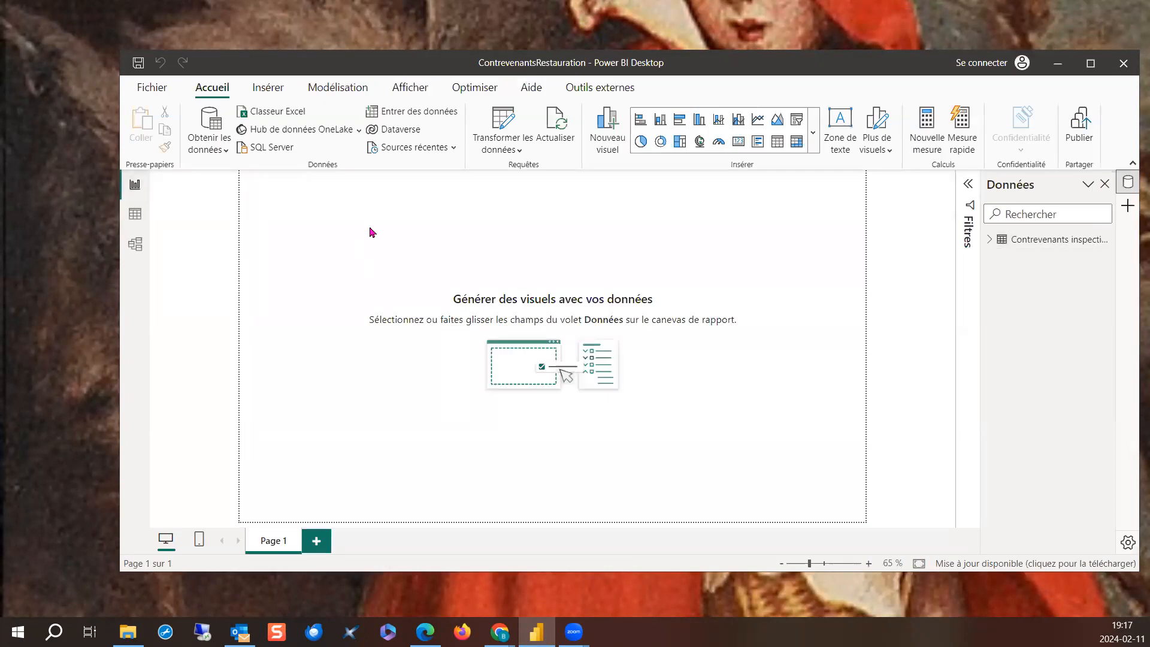
left_click_drag(521, 62, 441, 19)
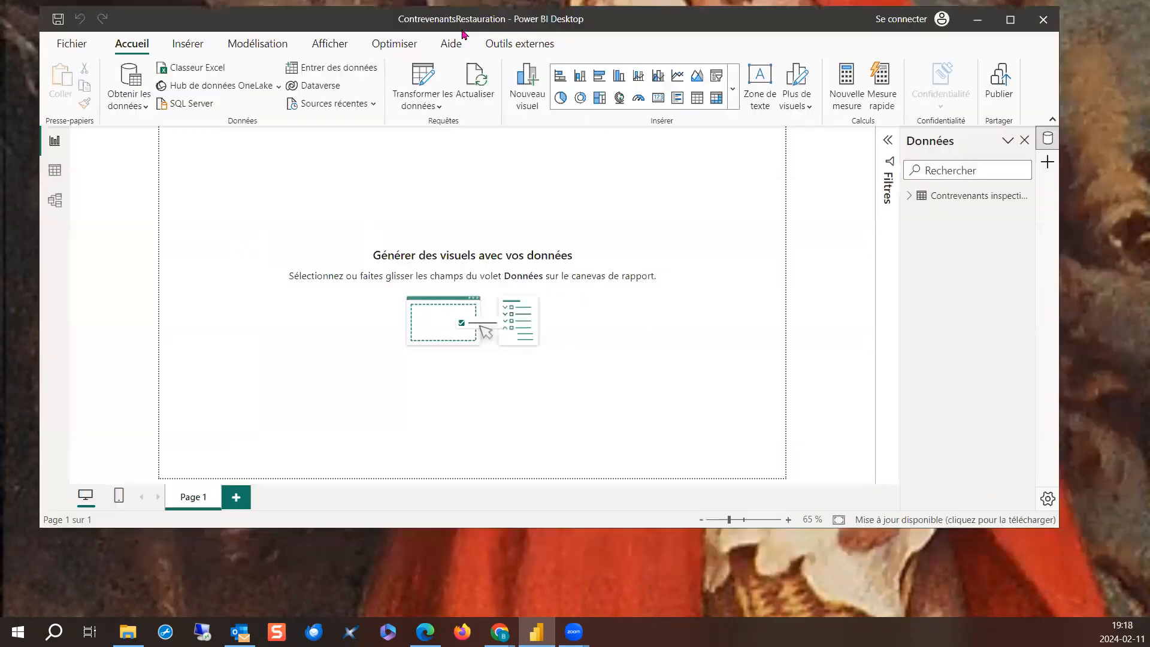
left_click(620, 97)
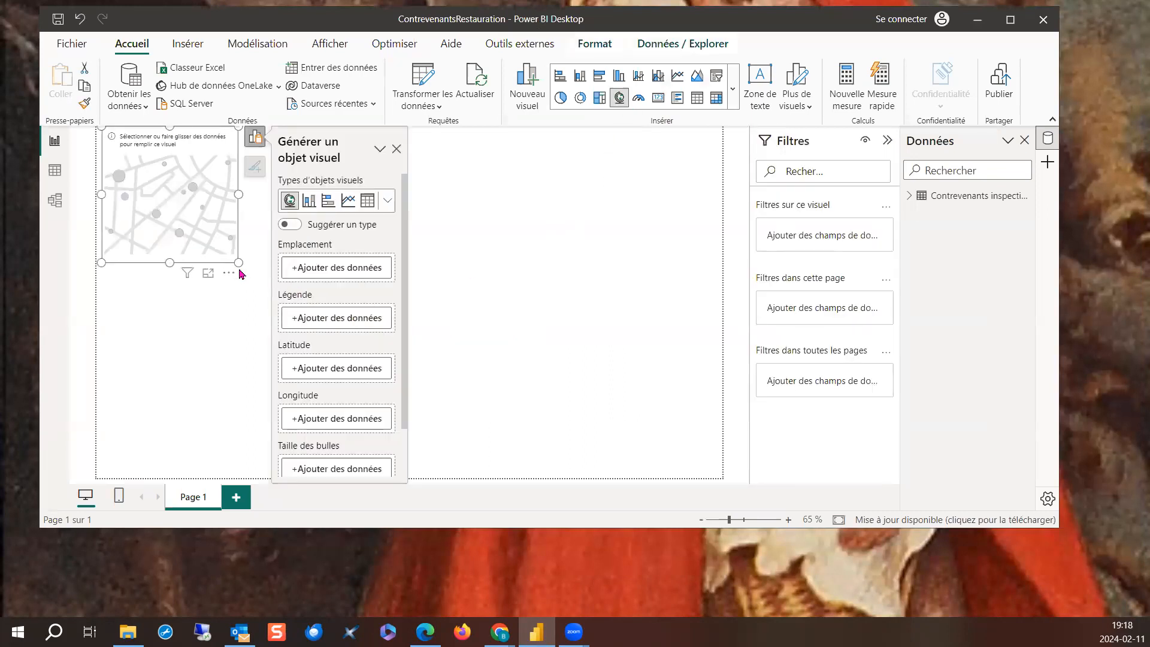
left_click_drag(238, 262, 358, 337)
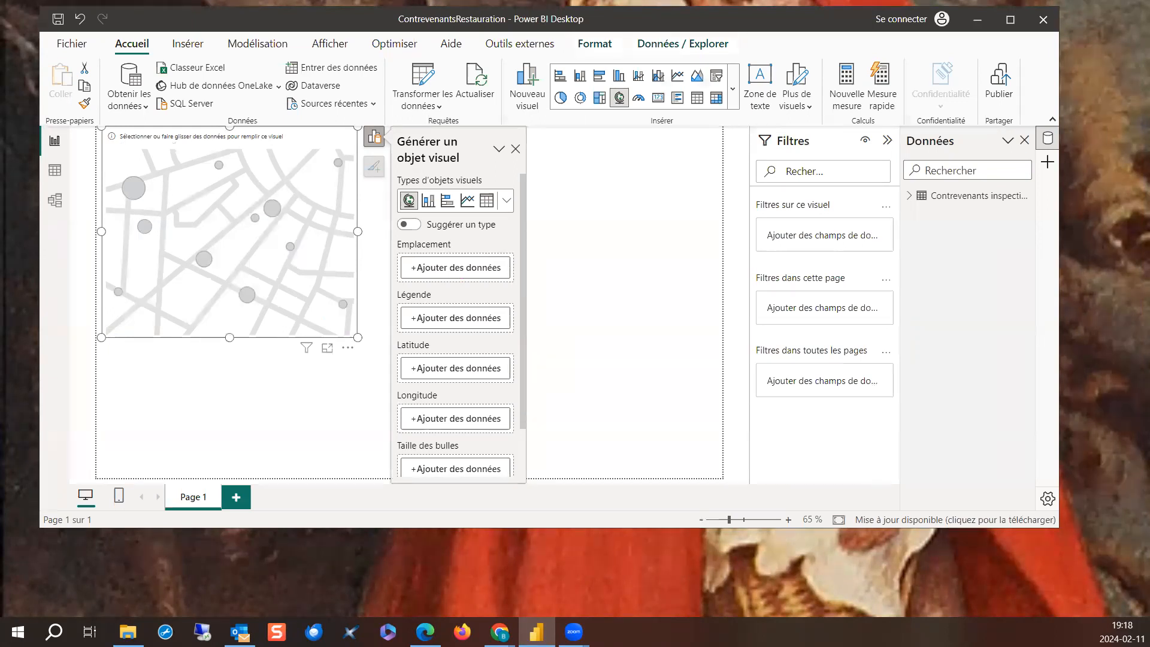
- Assign the adresse field to the map's location and the montant field to its bubble size
left_click(451, 268)
left_click(584, 25)
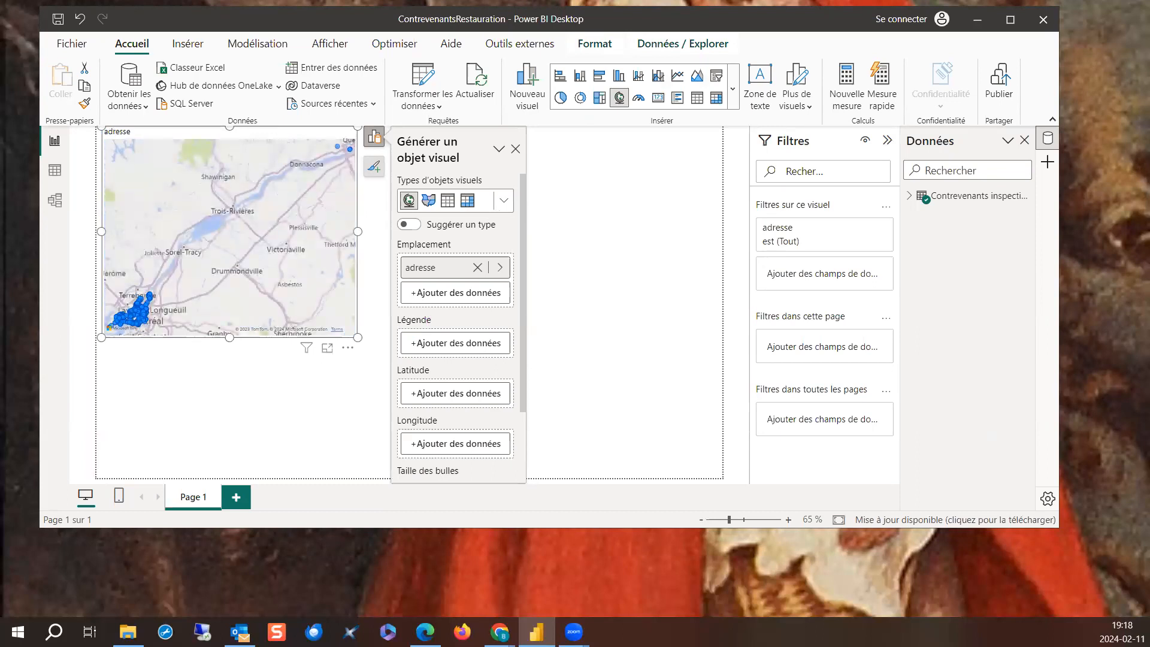
scroll(486, 396, "down", 3)
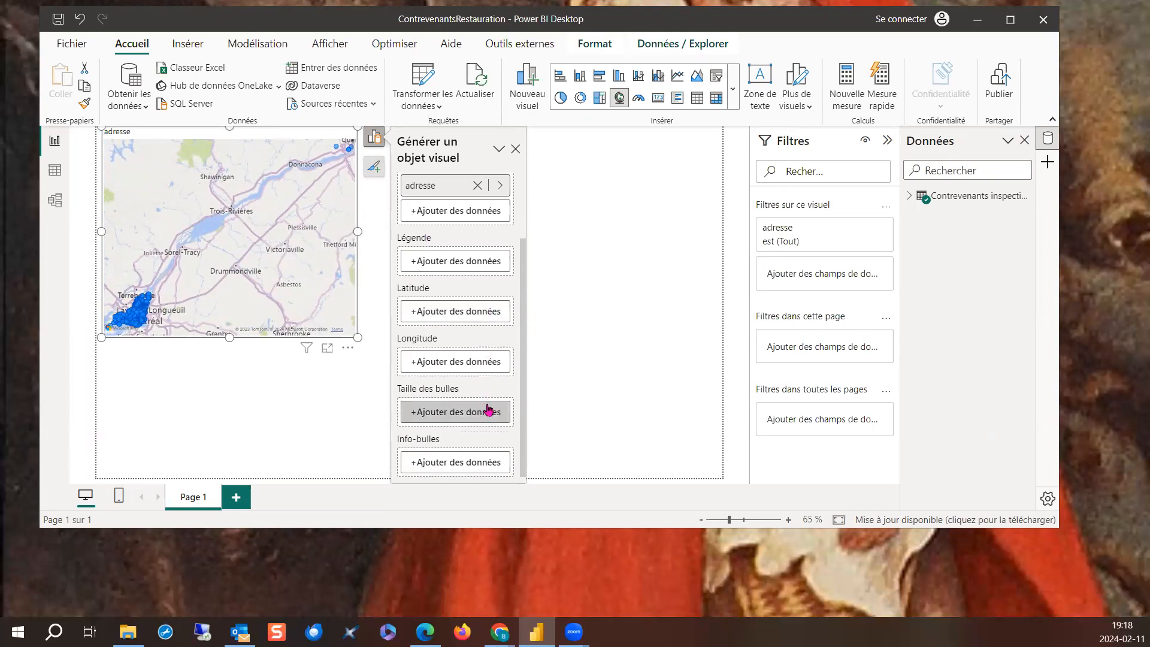
left_click(485, 413)
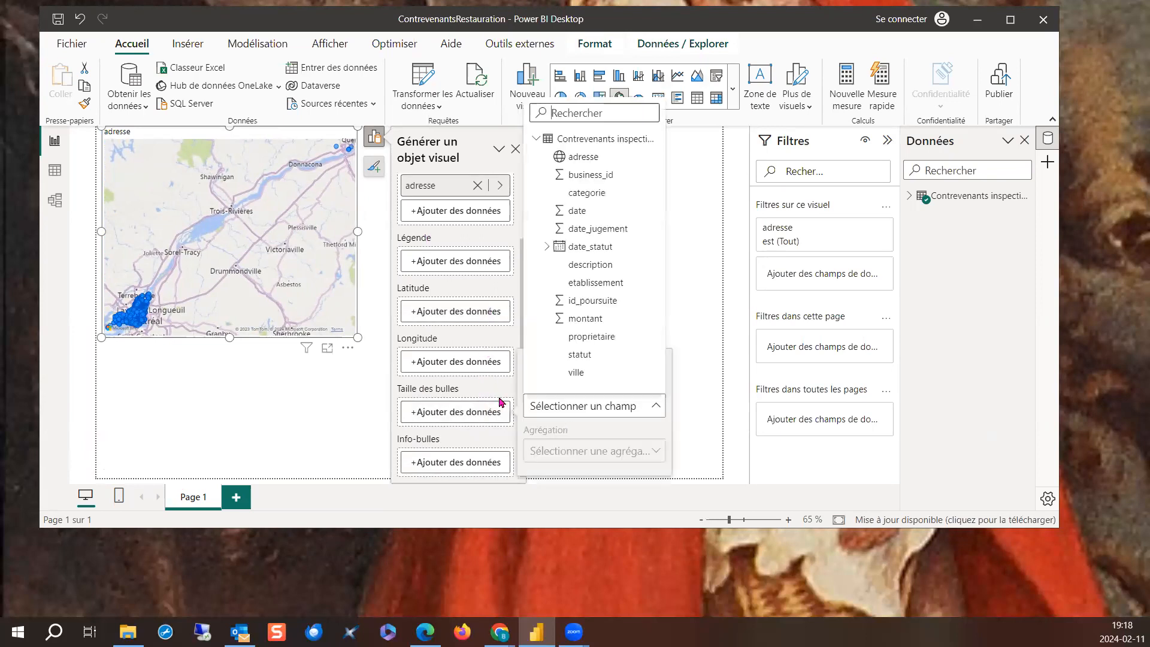
key("Escape")
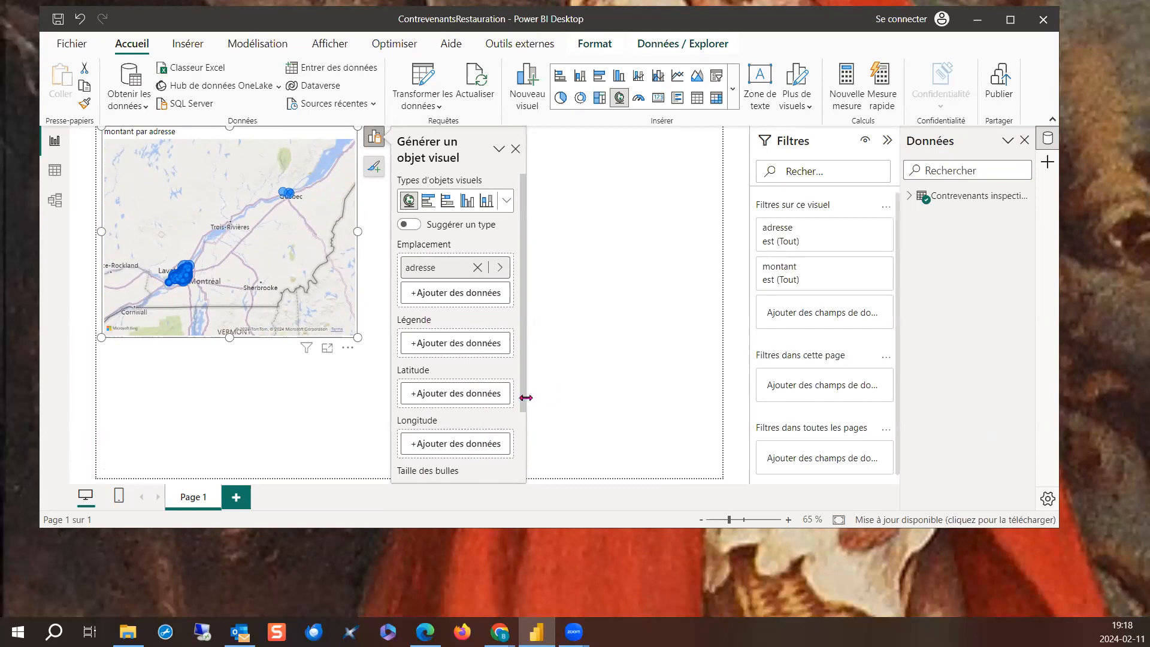
- Use categorie as the map's legend, and widen the map to span the full report page
left_click(453, 346)
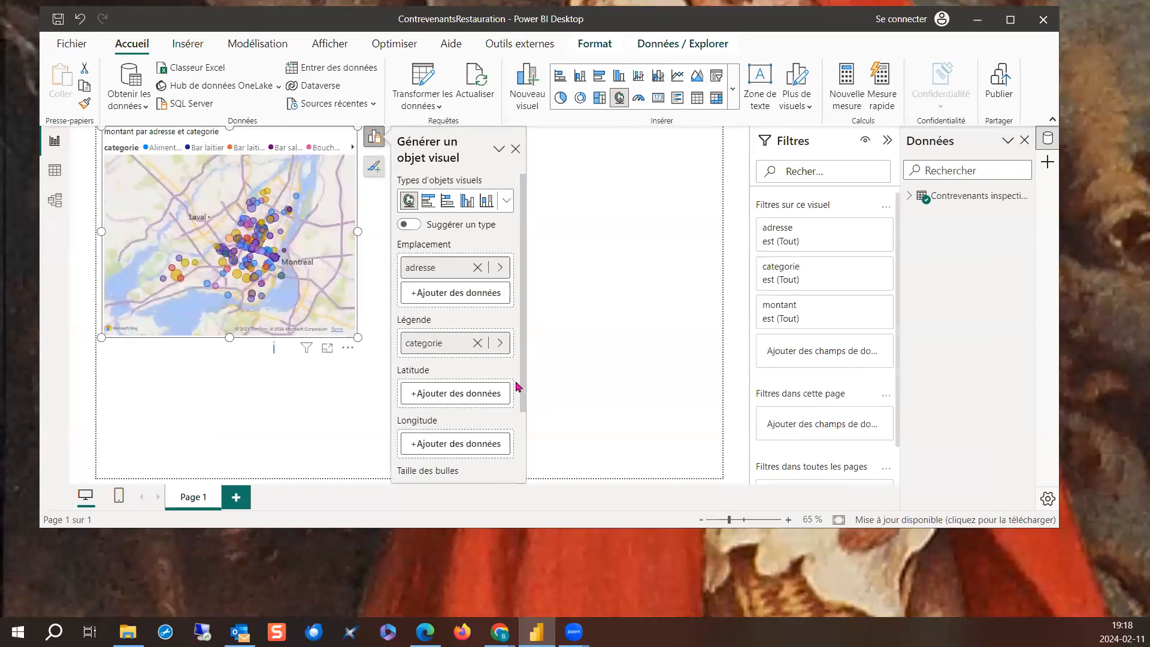
left_click(517, 150)
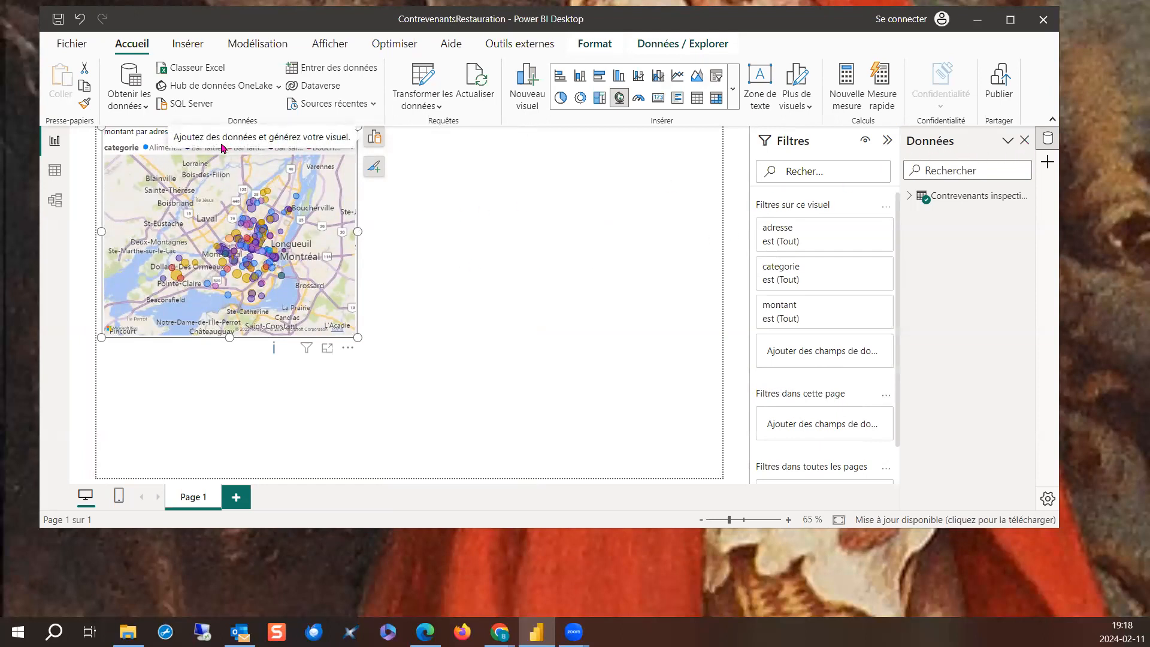
left_click_drag(356, 336, 715, 374)
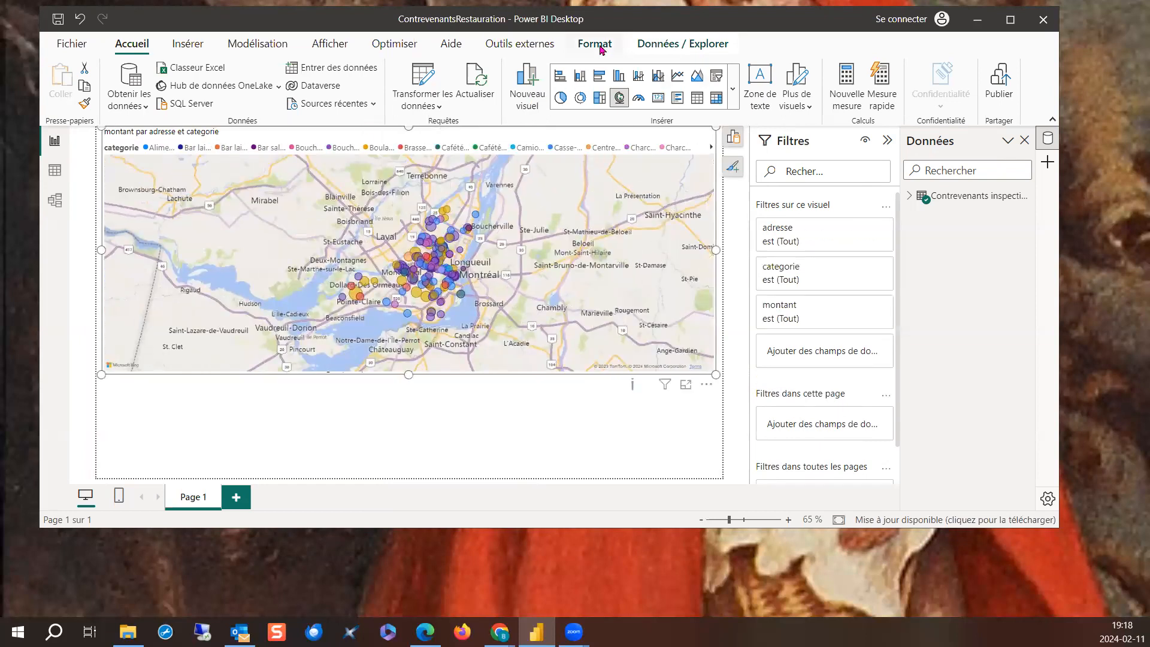
- Show the formatting options for the map and turn off its title and legend
left_click(329, 44)
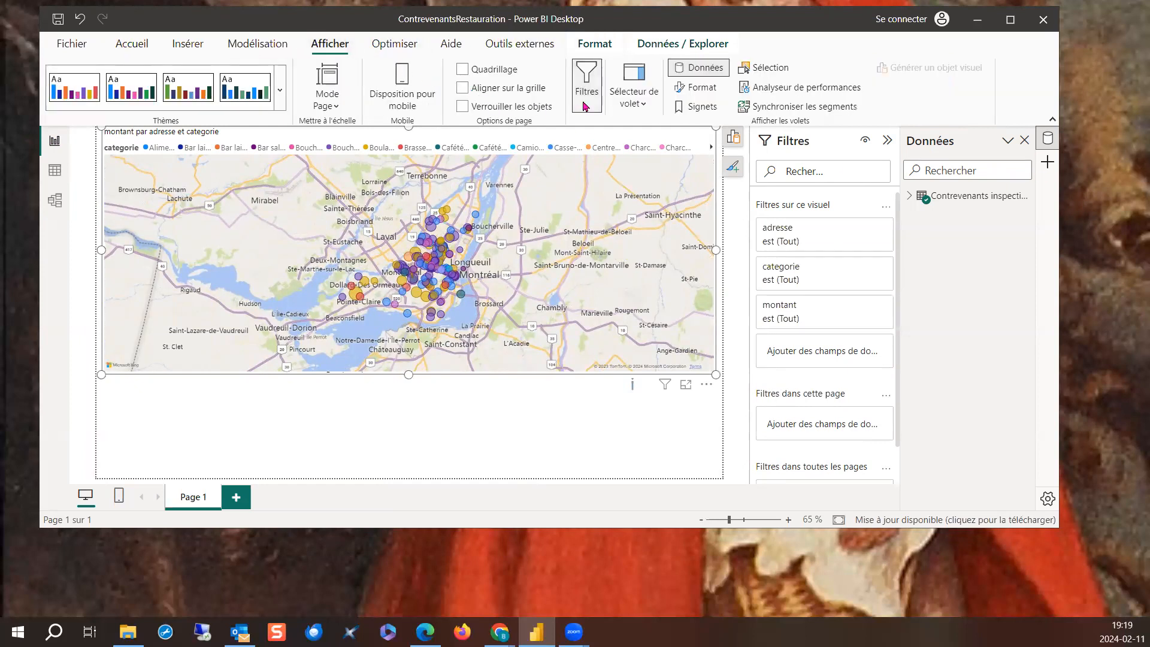
left_click(645, 104)
left_click(646, 104)
left_click(693, 88)
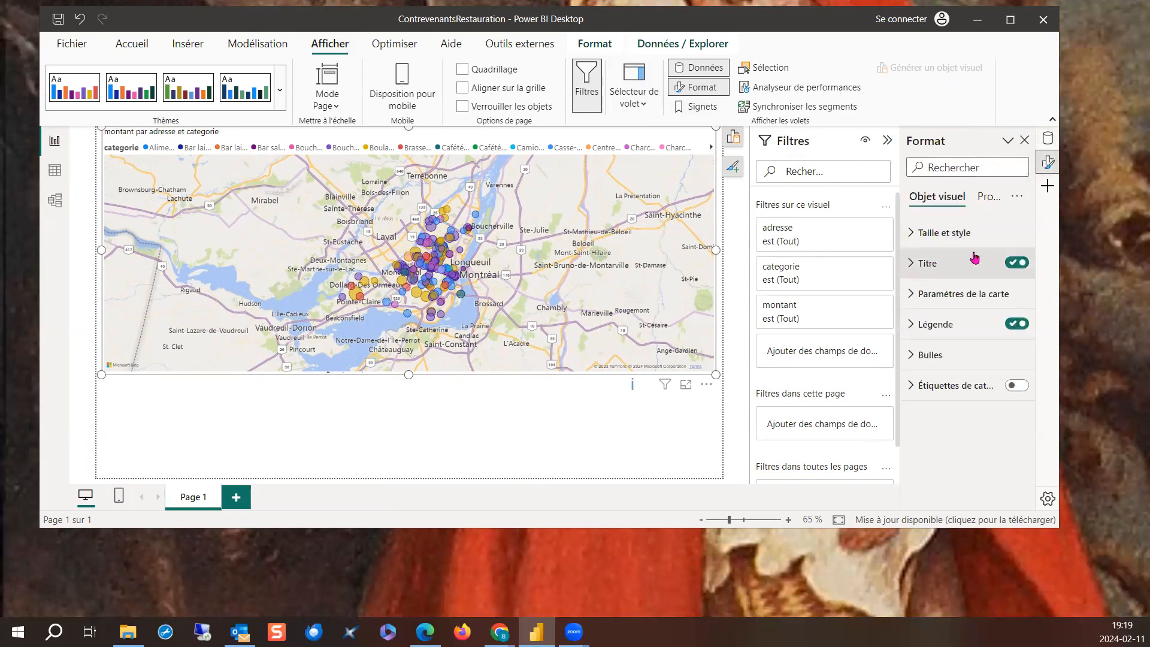
left_click(1017, 262)
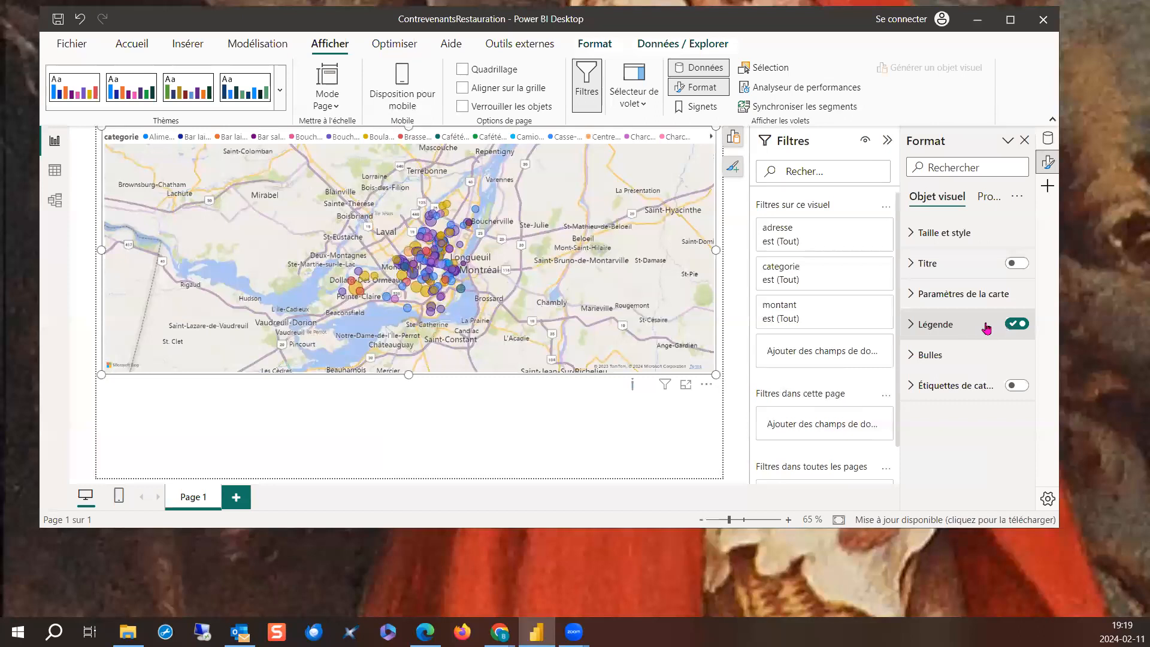
left_click(1017, 324)
scroll(426, 288, "down", 3)
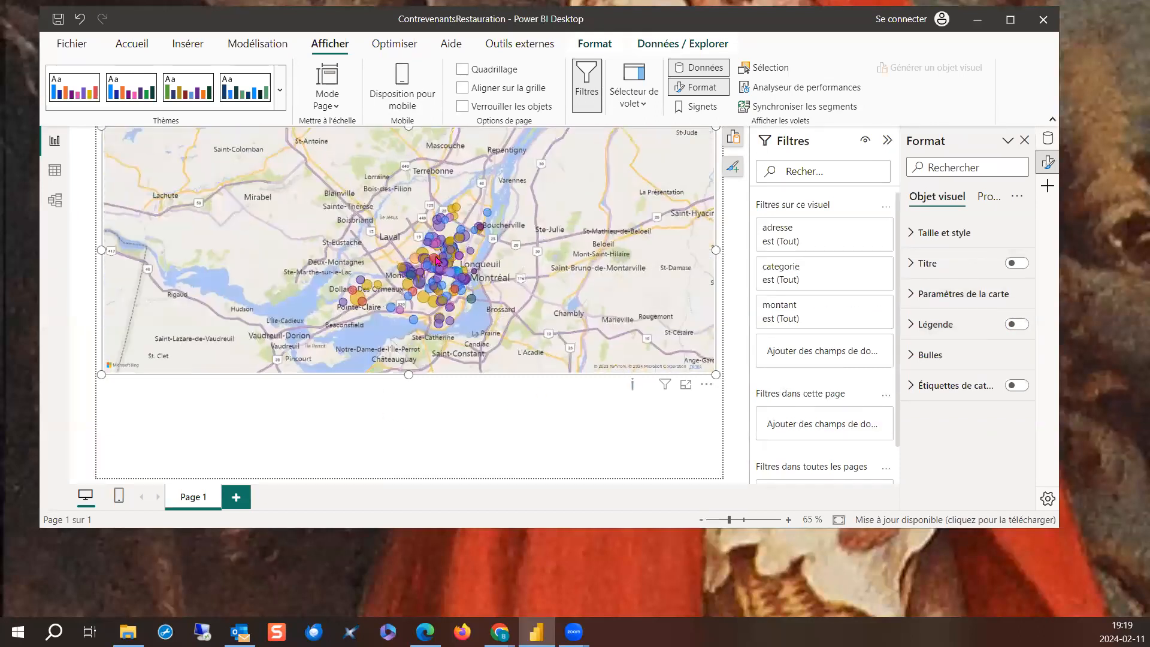
scroll(436, 262, "up", 2)
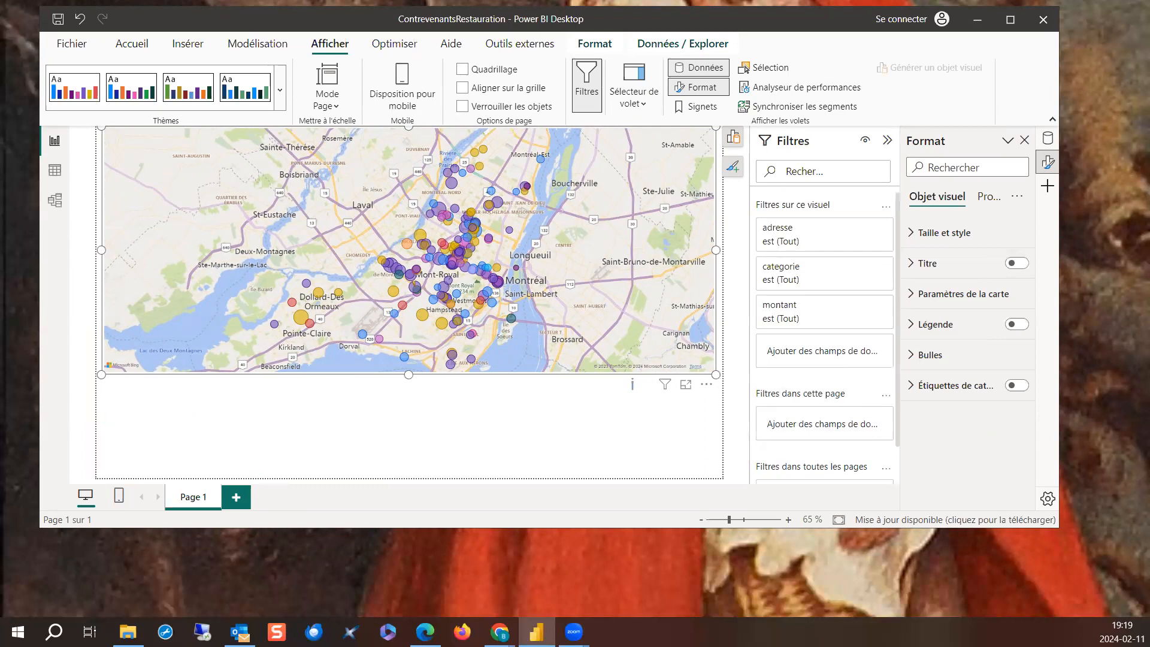
- Insert a multi-row card below the map with the etablissement and montant fields
left_click(116, 394)
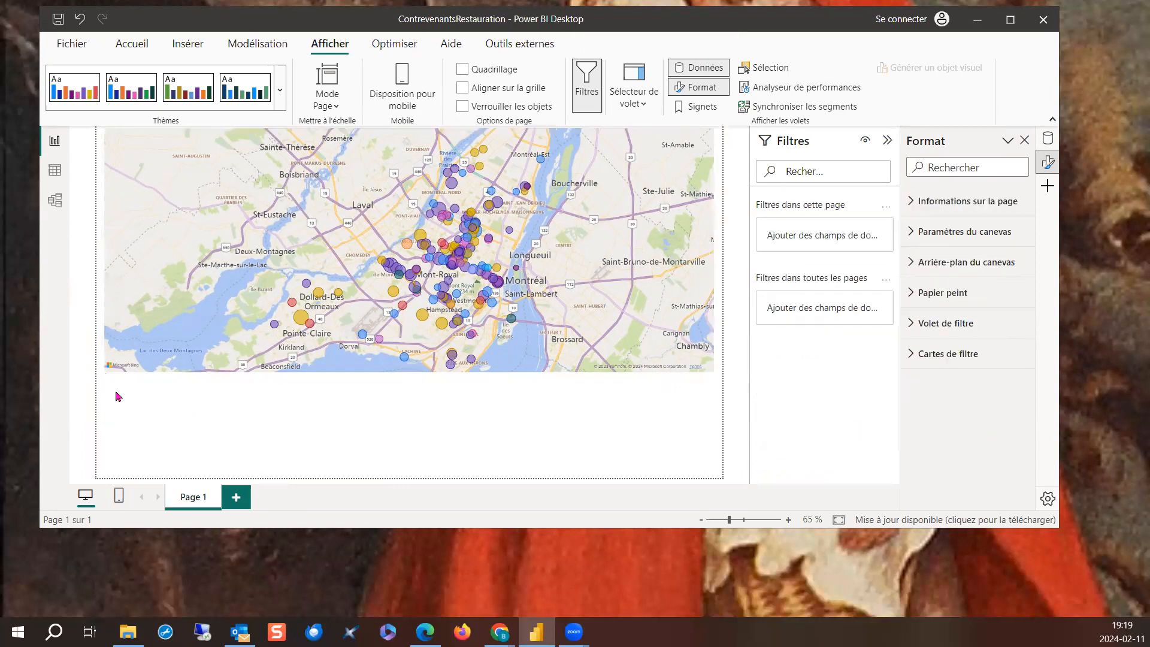
left_click(132, 44)
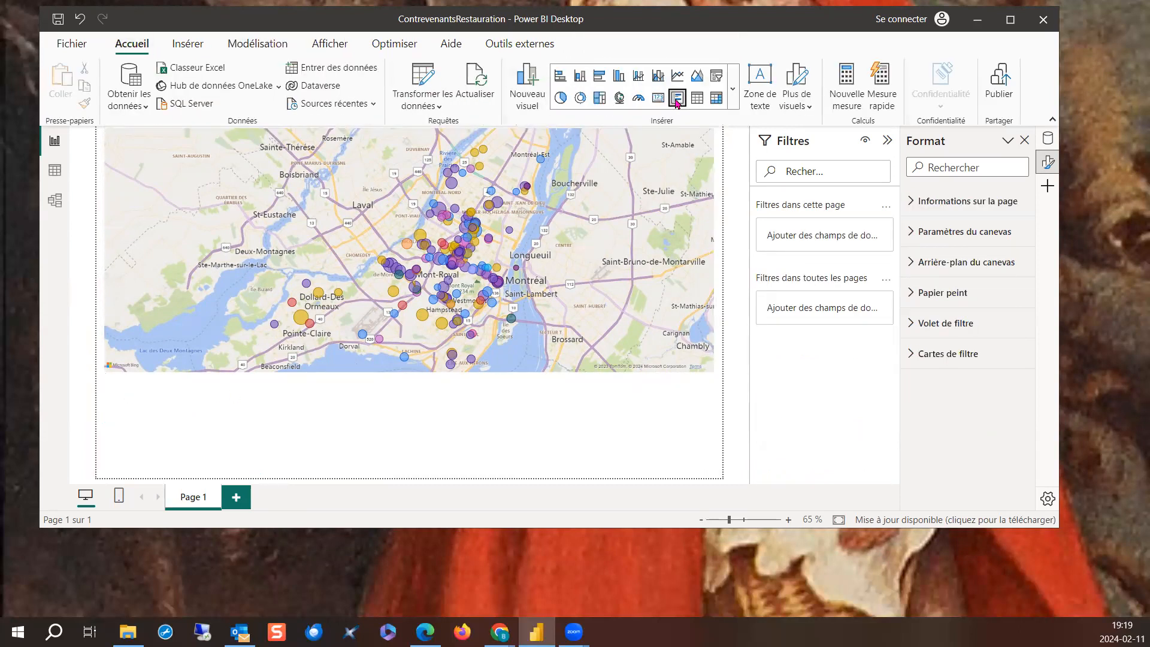
left_click(676, 100)
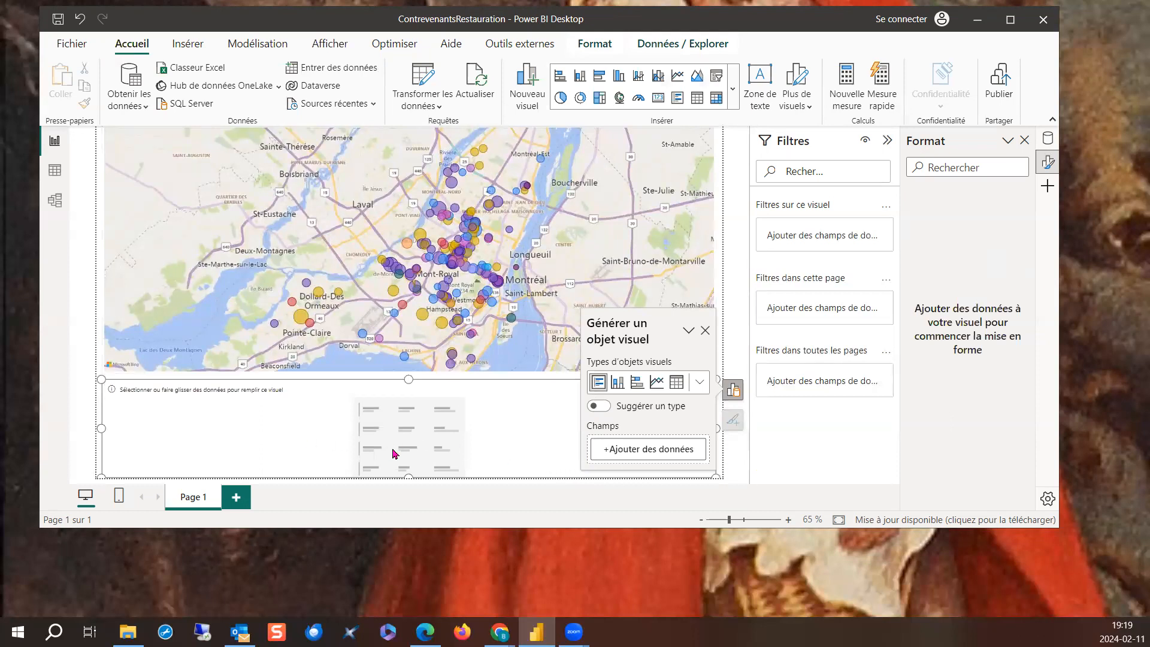
left_click(647, 448)
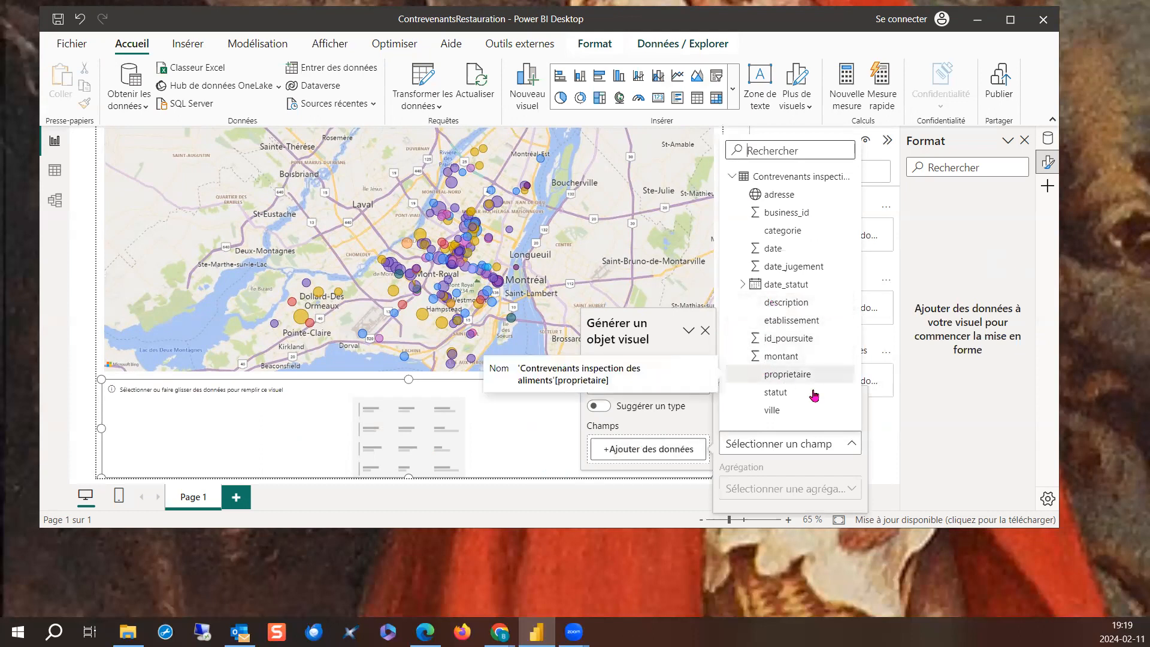
left_click(803, 321)
left_click(658, 461)
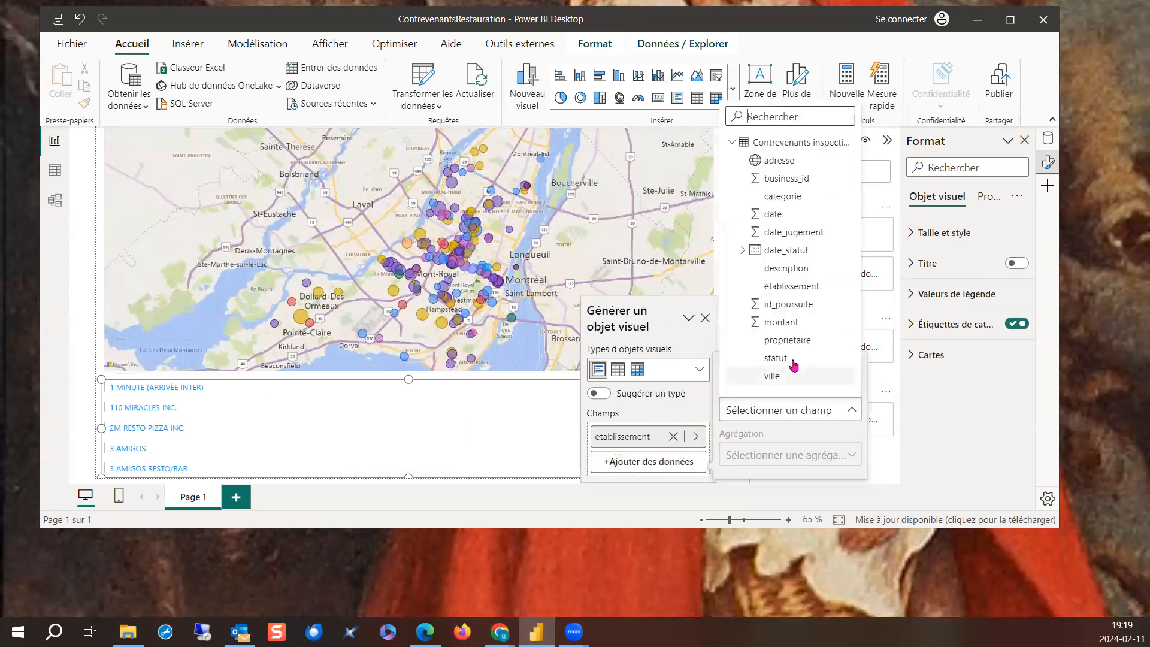
left_click(789, 324)
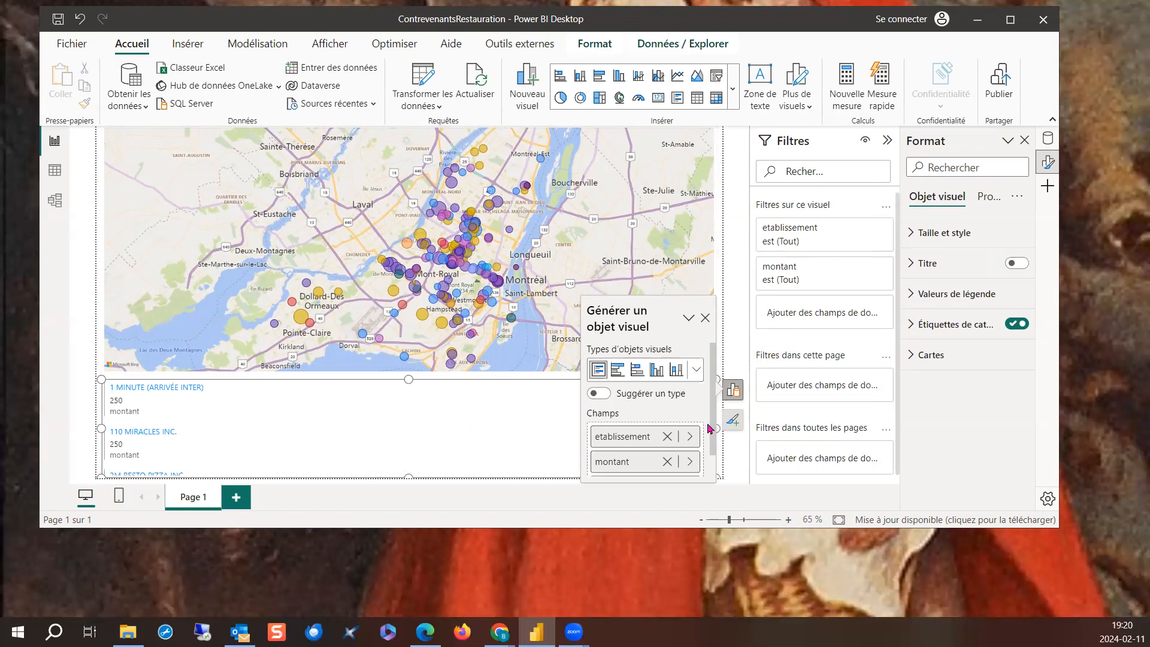
- Set the aggregation of montant in the multi-row card to Ne pas résumer
left_click(689, 461)
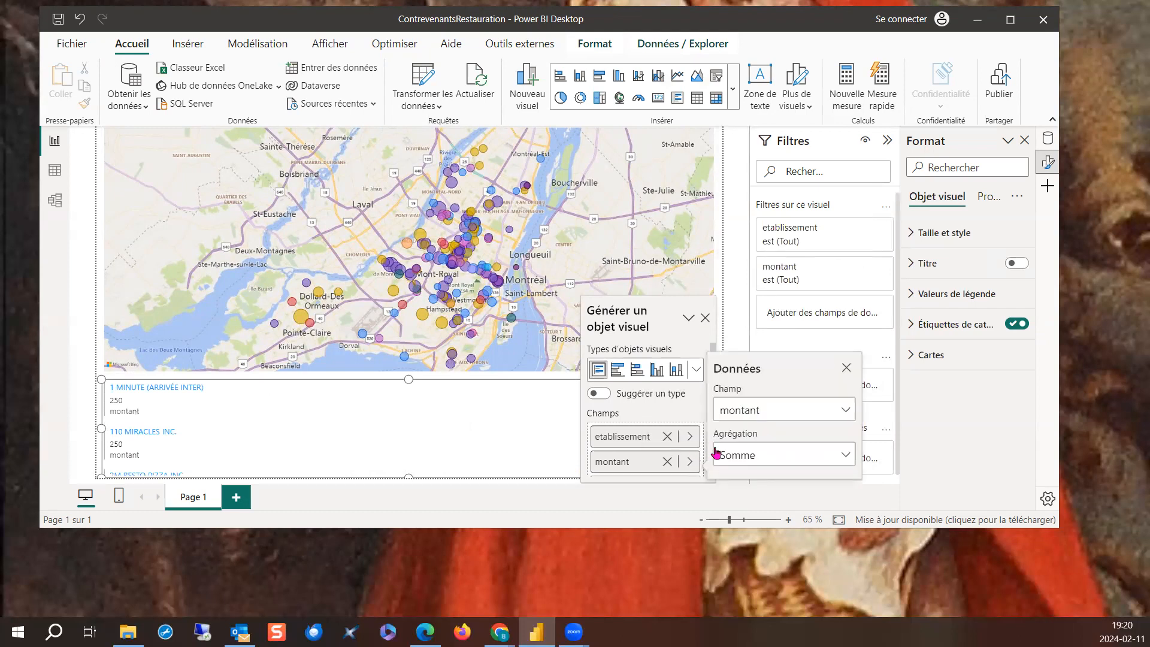
left_click(723, 455)
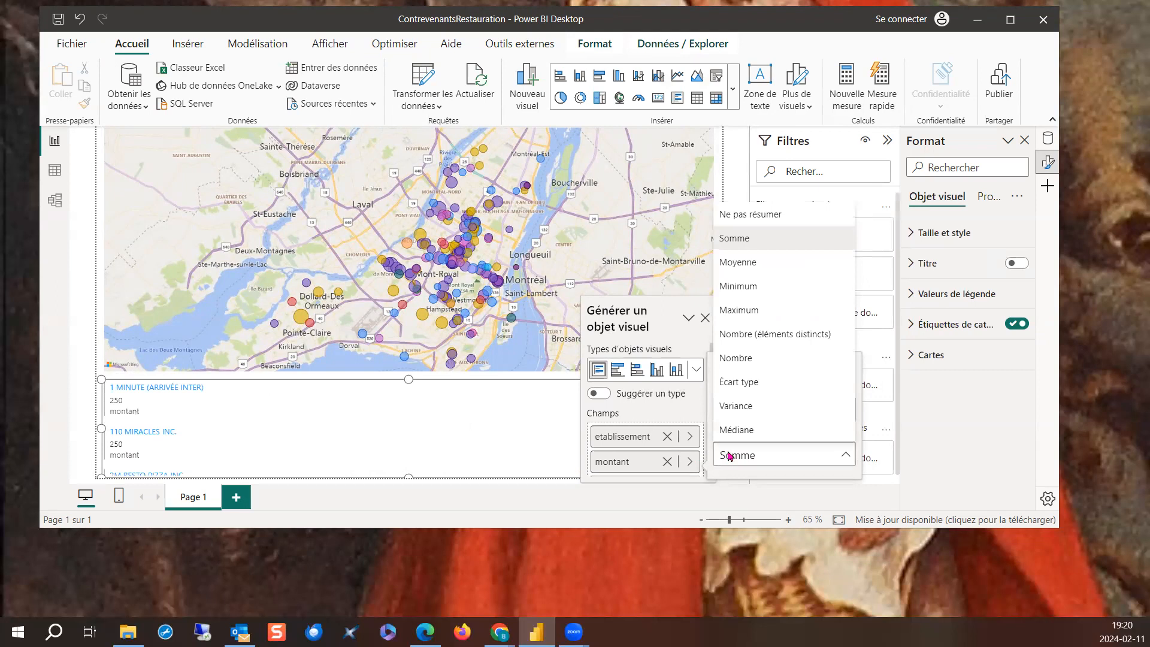
left_click(769, 218)
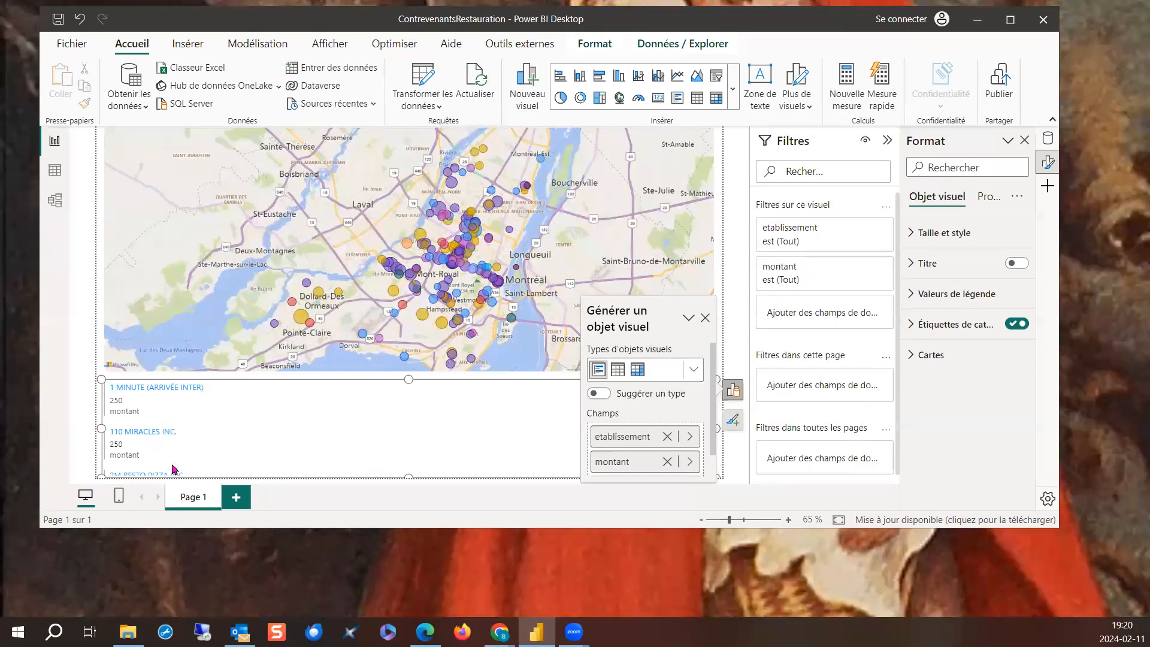
left_click(706, 317)
- In the table view, format the montant column as Devise with 0 decimals
left_click(63, 172)
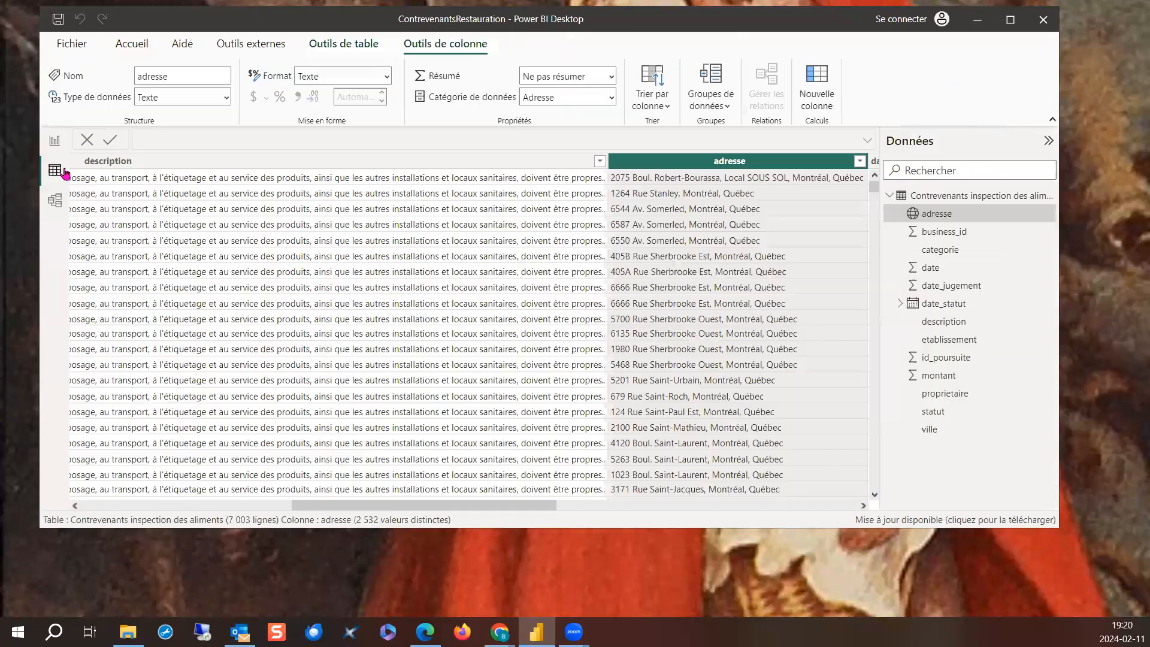
left_click(938, 375)
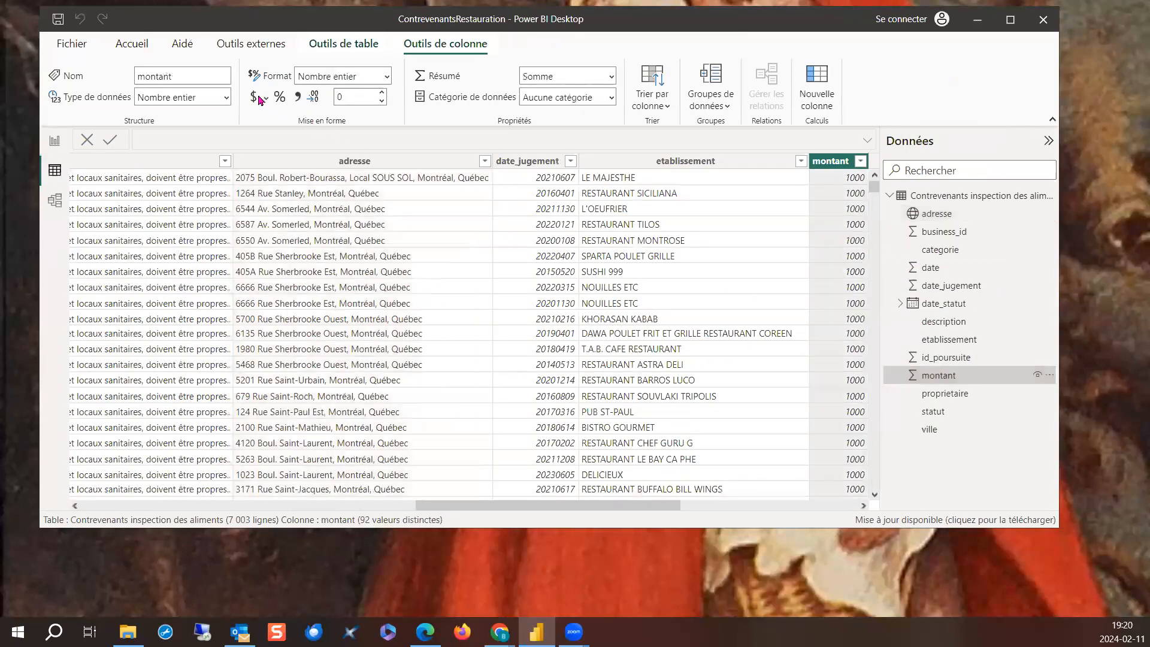
left_click(382, 99)
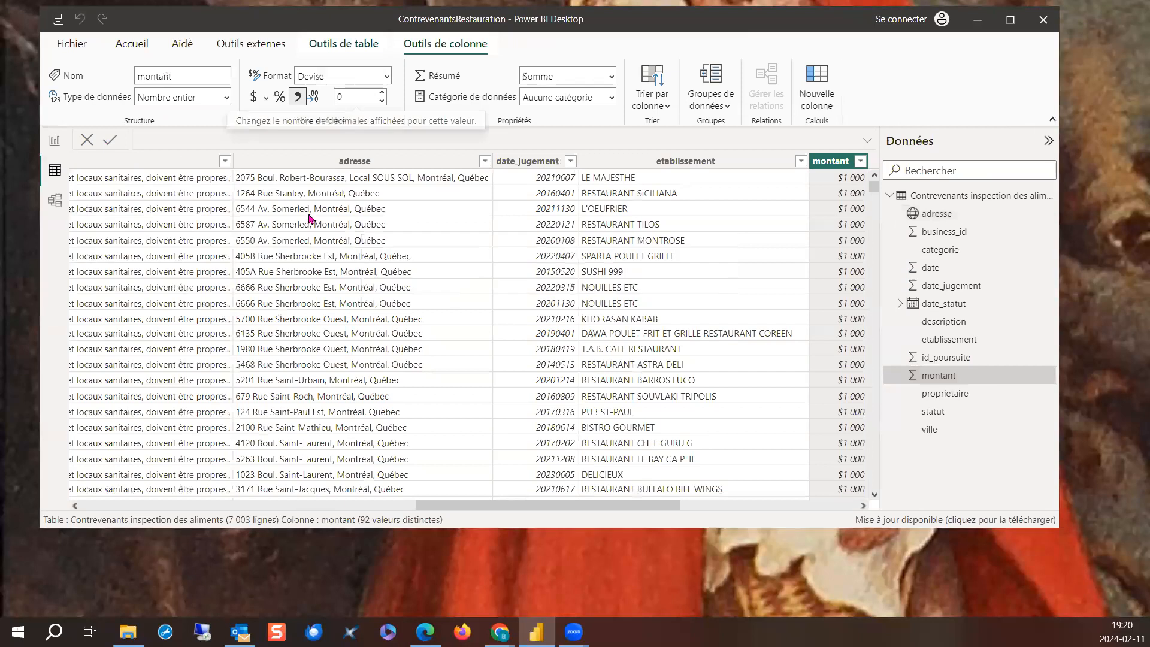
- Return to the report view and narrow the multi-row card to about a third of the page width
left_click(54, 141)
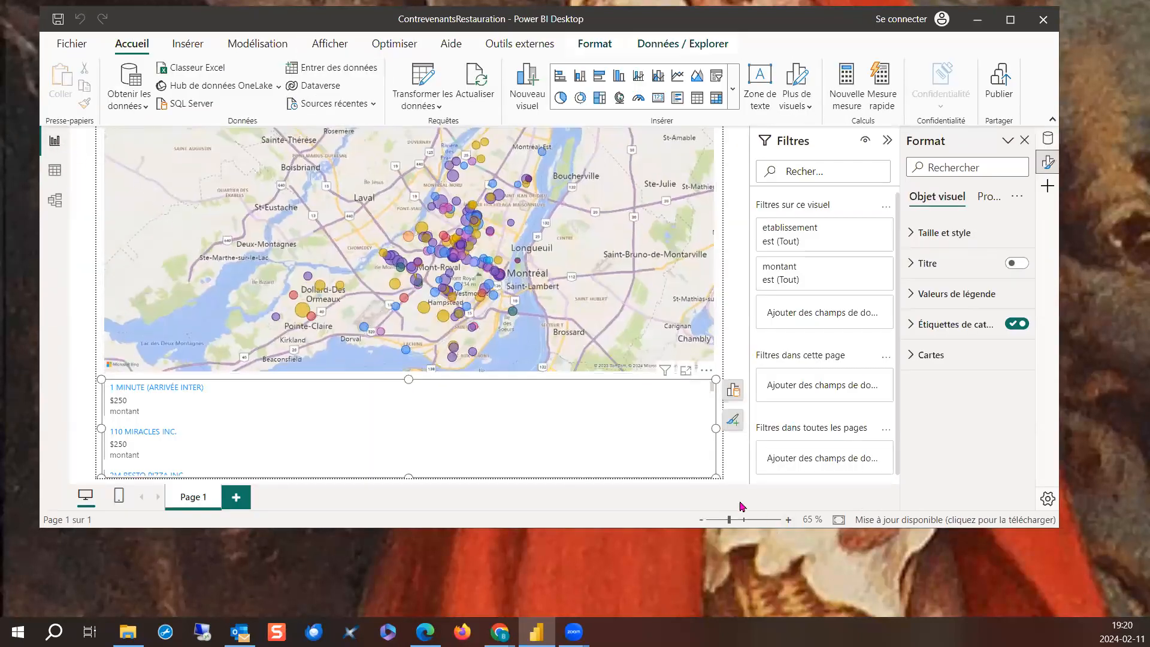
left_click_drag(715, 474, 329, 475)
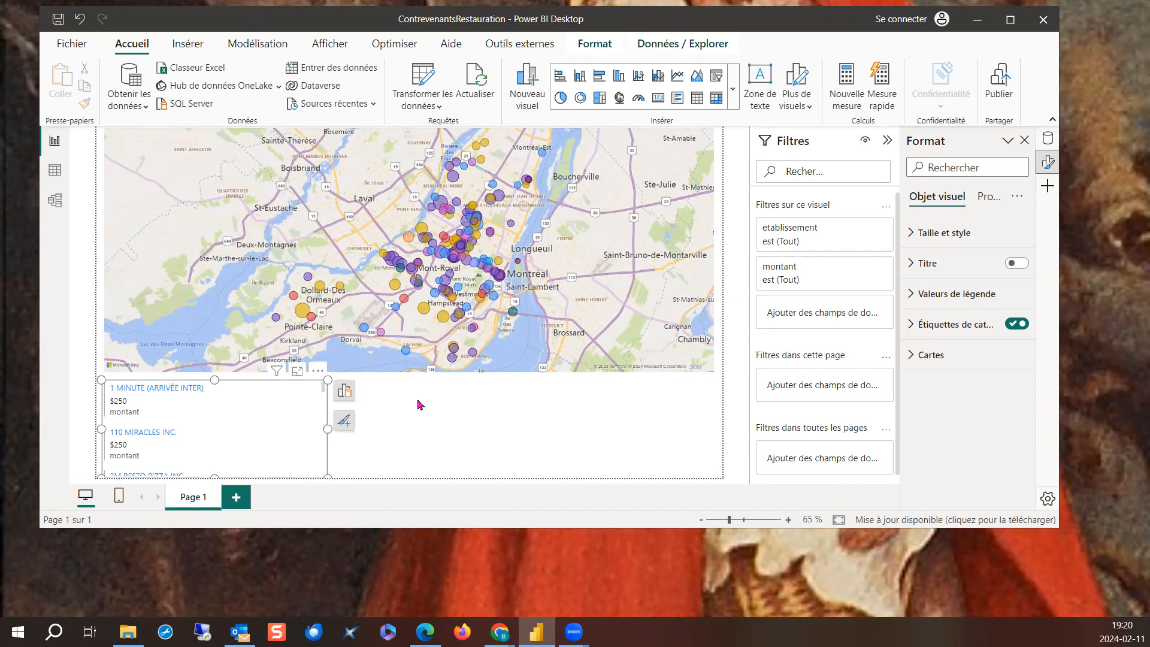
left_click(419, 405)
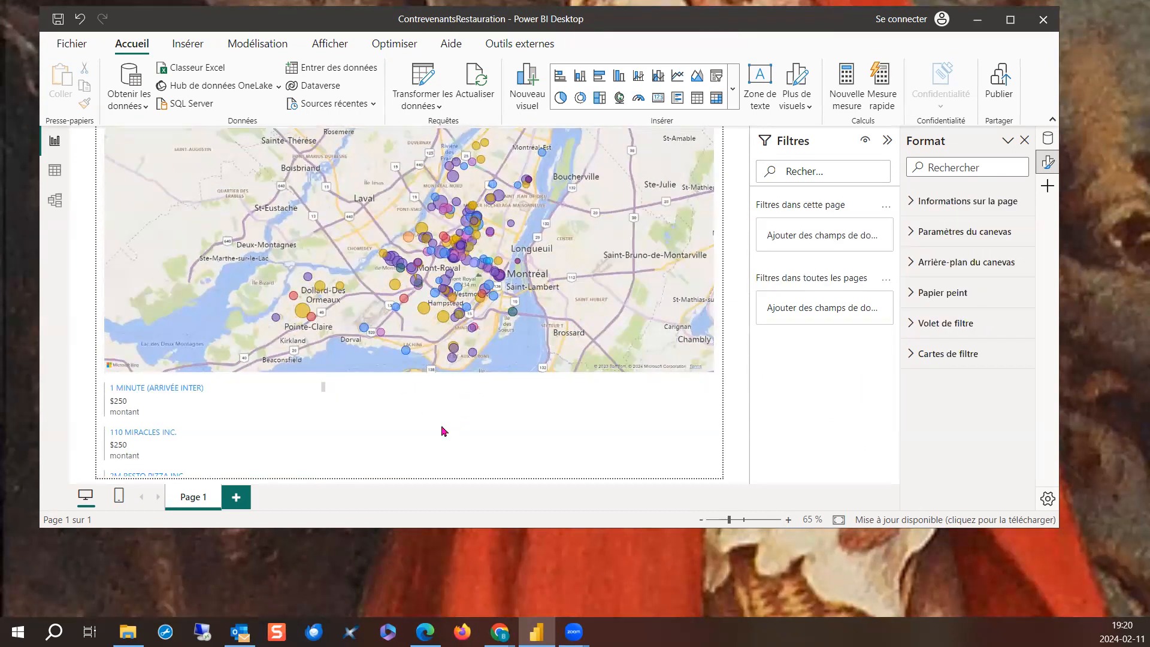
- Insert a single-value card beside the multi-row card, using the etablissement field
left_click(658, 98)
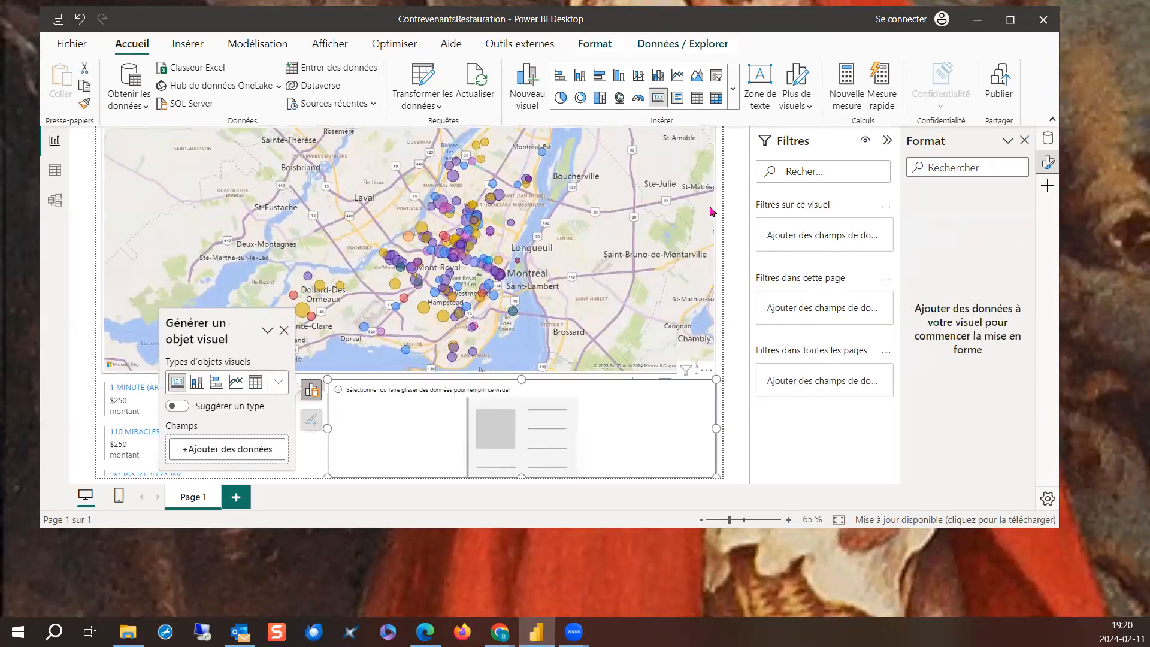
left_click(220, 458)
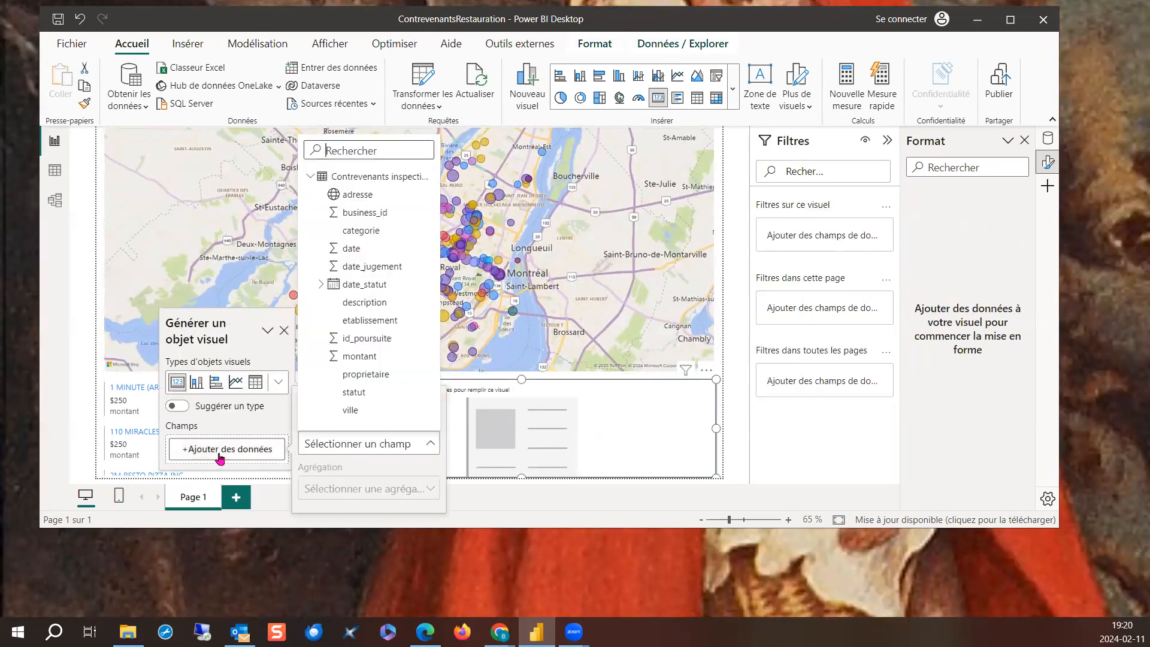
left_click(369, 319)
- Set the card's etablissement aggregation to Nombre, and narrow the card to less than half its width
left_click(274, 450)
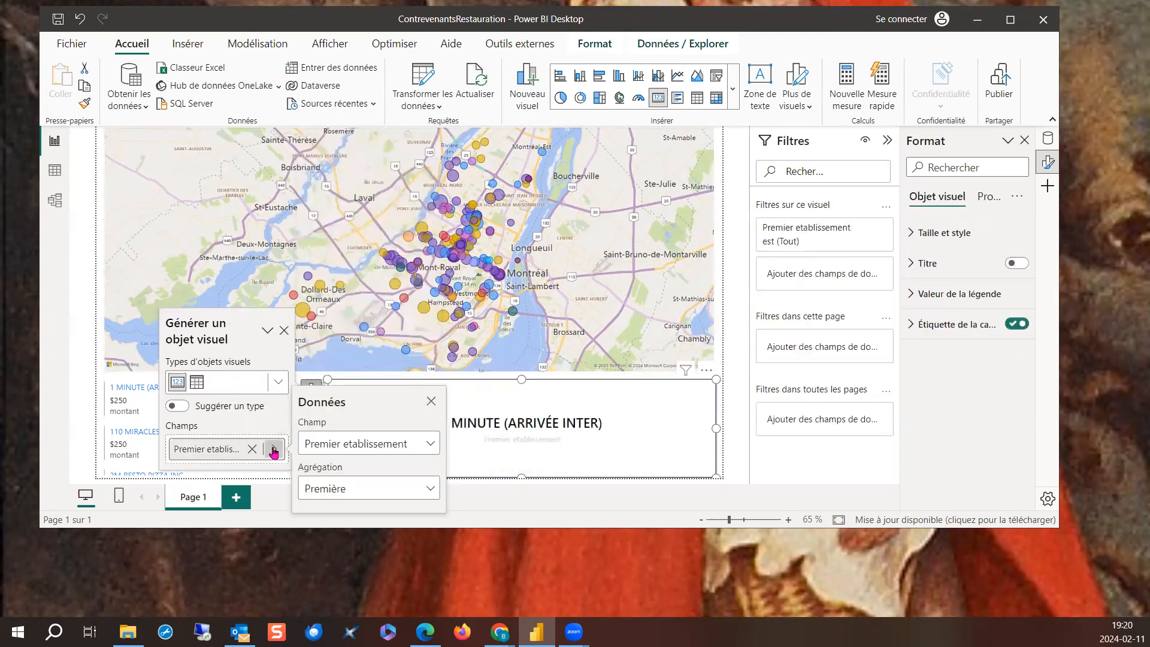
left_click(383, 489)
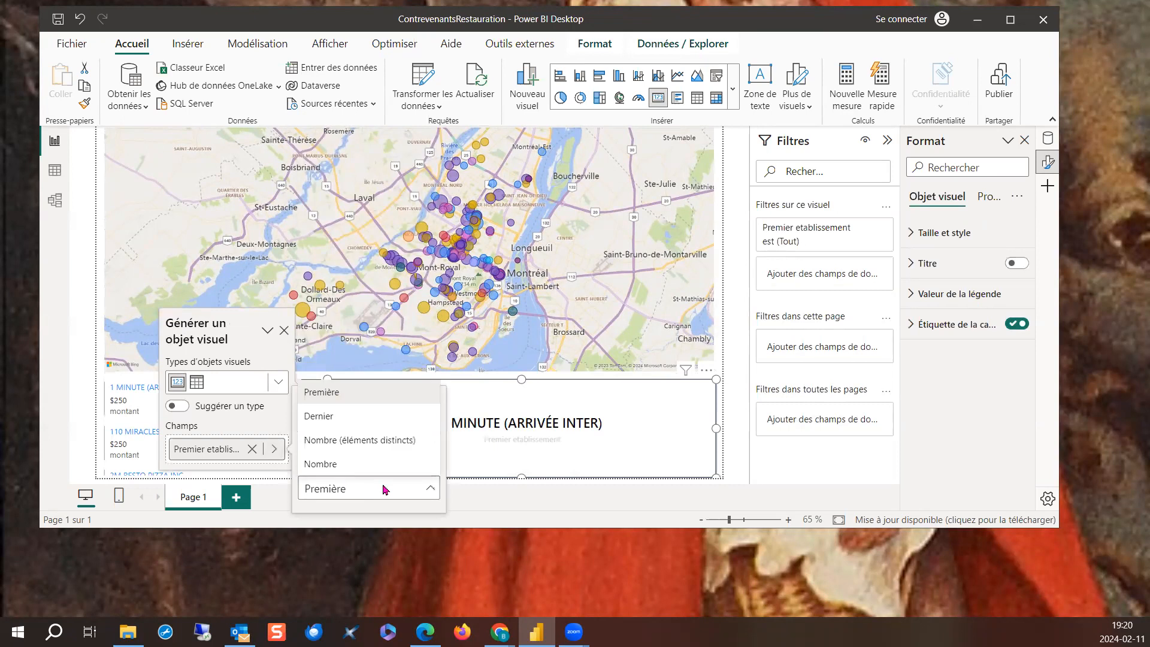
left_click(354, 464)
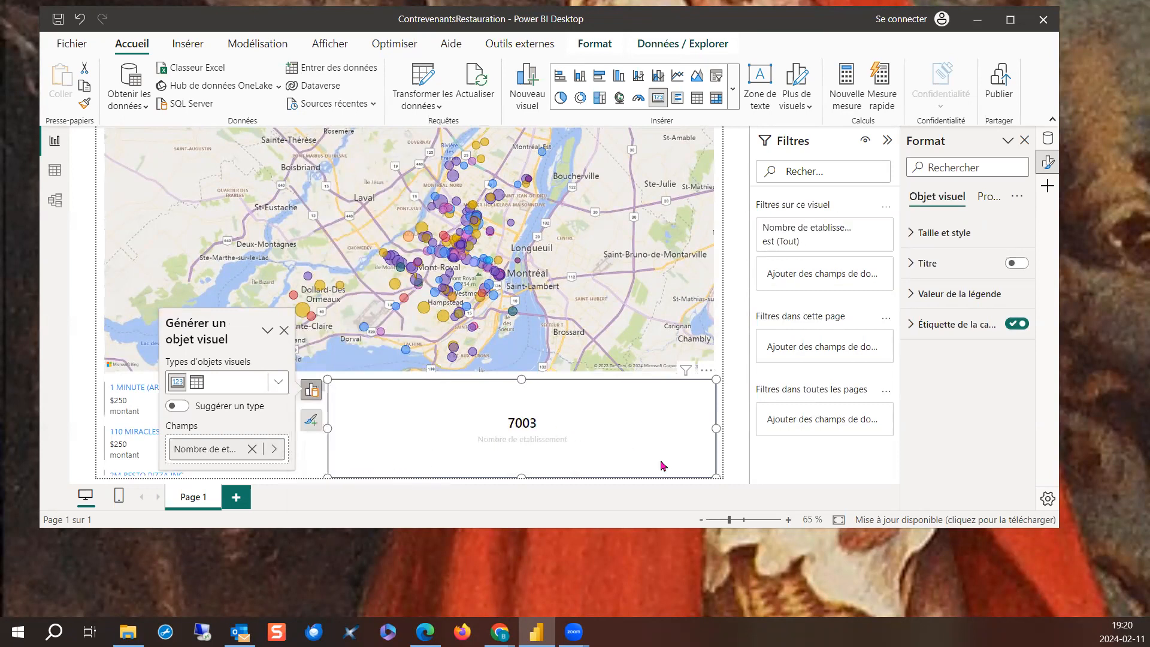
left_click_drag(714, 476, 505, 488)
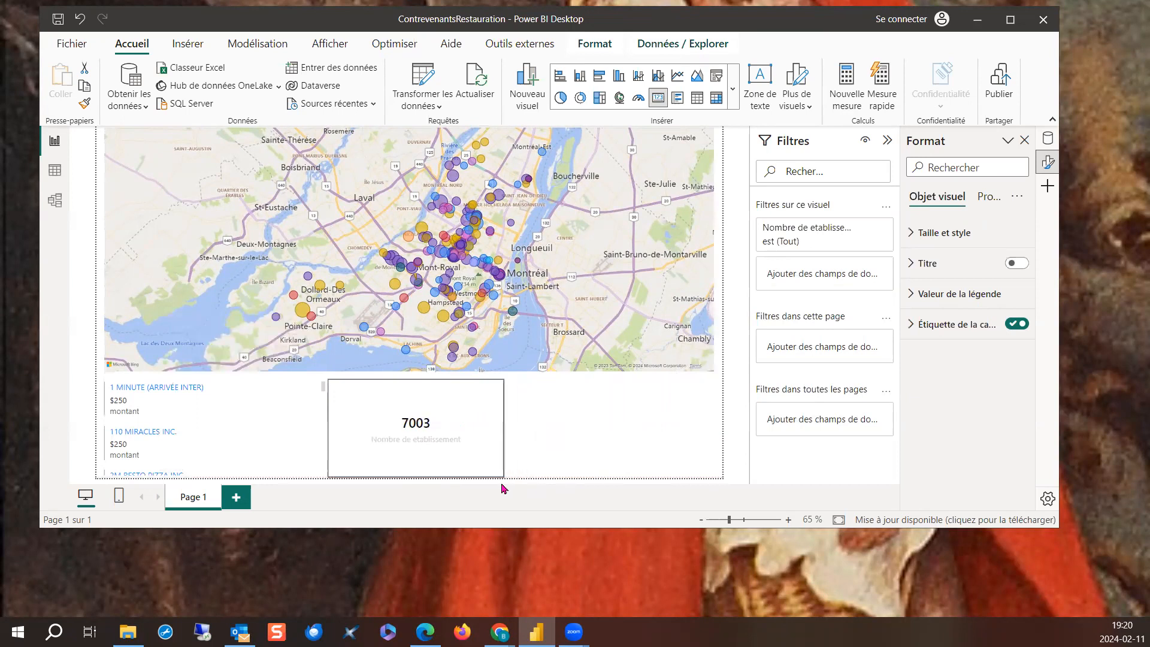
left_click(423, 450)
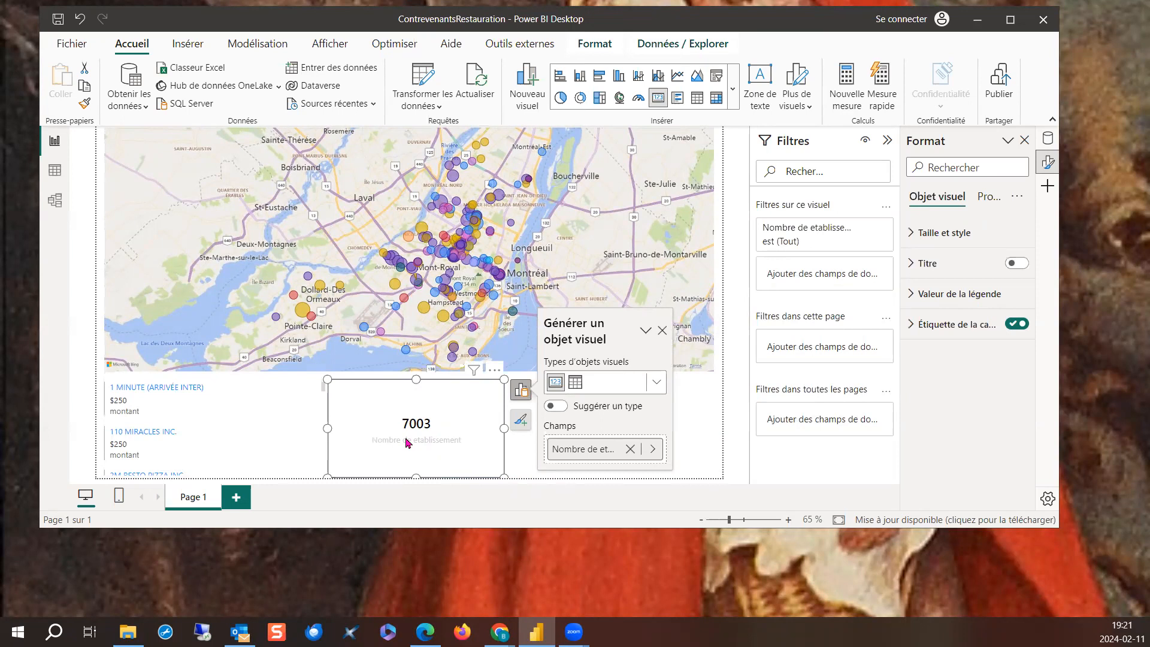
- Rename the single-value card's count field as "Nb contaventions"
left_click(587, 456)
double_click(569, 449)
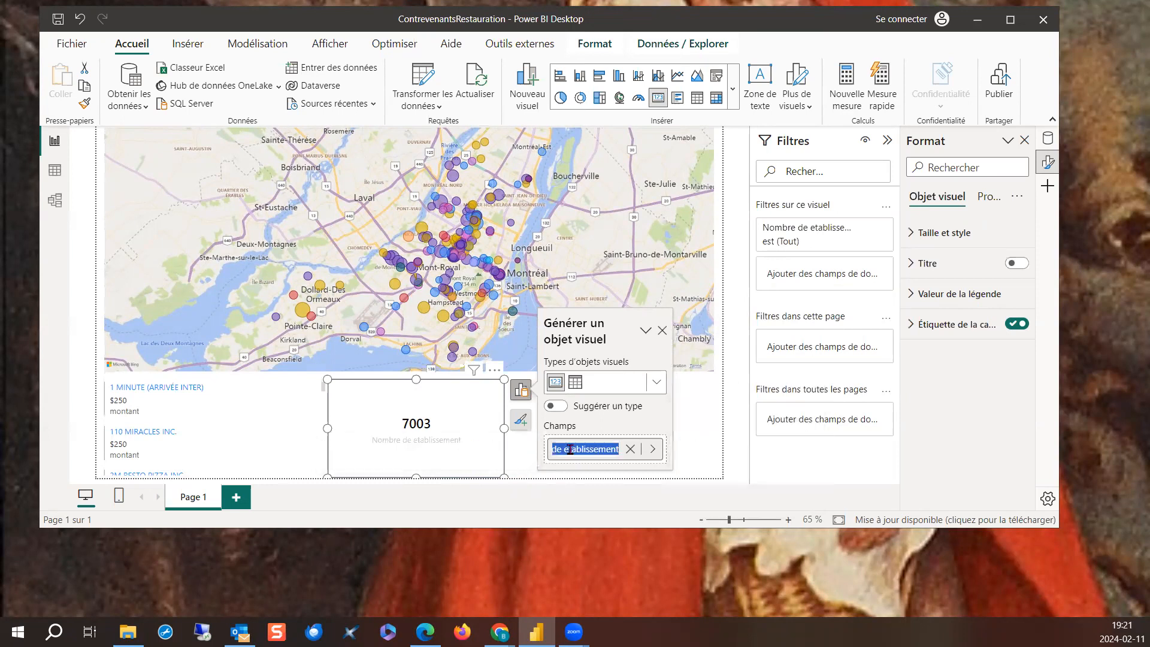
type("Nb contav")
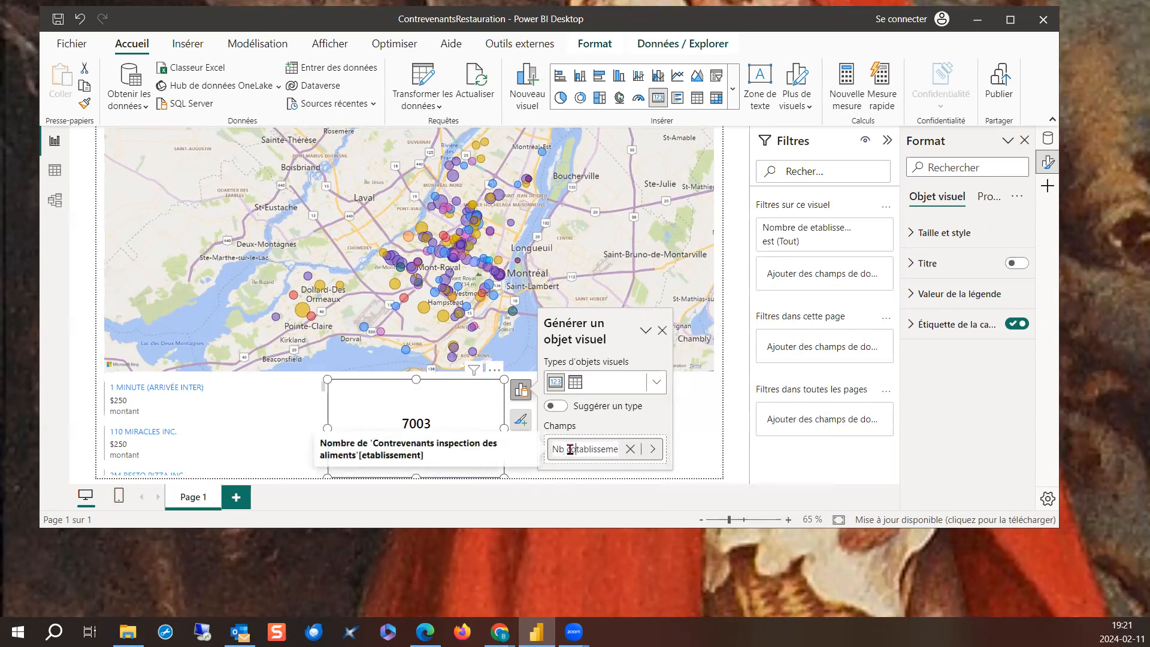
type("entions")
key("Right")
key("Right")
key("Right")
key("Right")
key("Right")
key("Right")
key("Right")
key("Right")
key("Right")
key("Right")
key("Right")
key("Right")
key("BackSpace")
key("BackSpace")
key("BackSpace")
key("BackSpace")
key("BackSpace")
key("BackSpace")
key("BackSpace")
key("BackSpace")
key("BackSpace")
key("BackSpace")
key("BackSpace")
key("BackSpace")
key("Return")
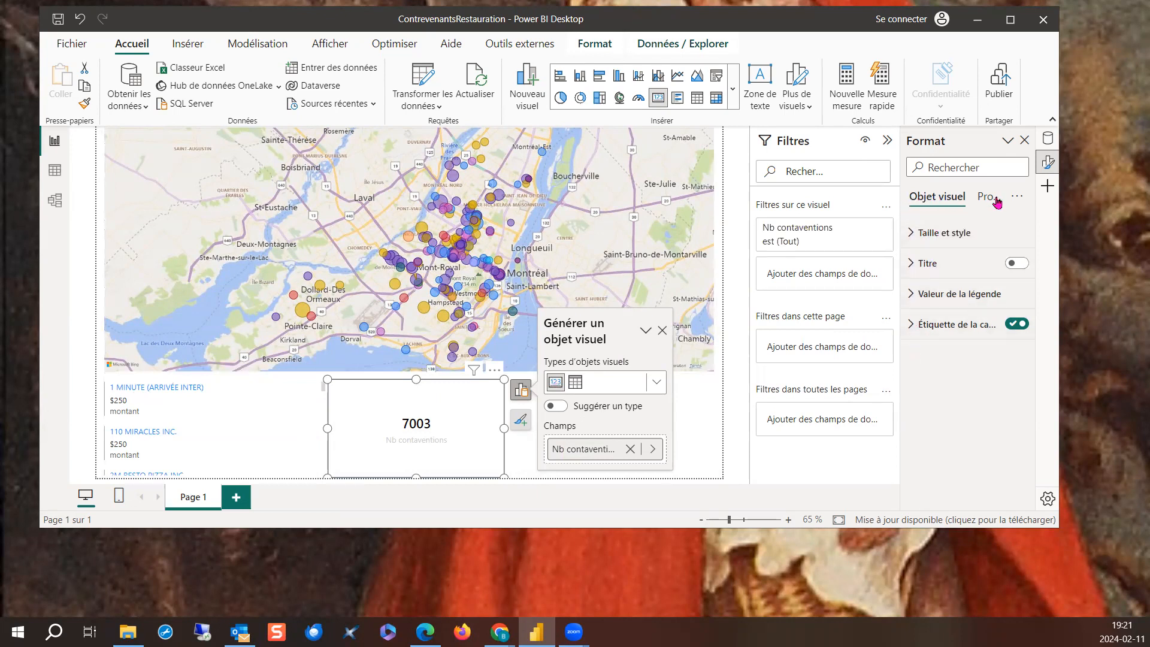
- Set the single-value card's category label colour to black
left_click(911, 234)
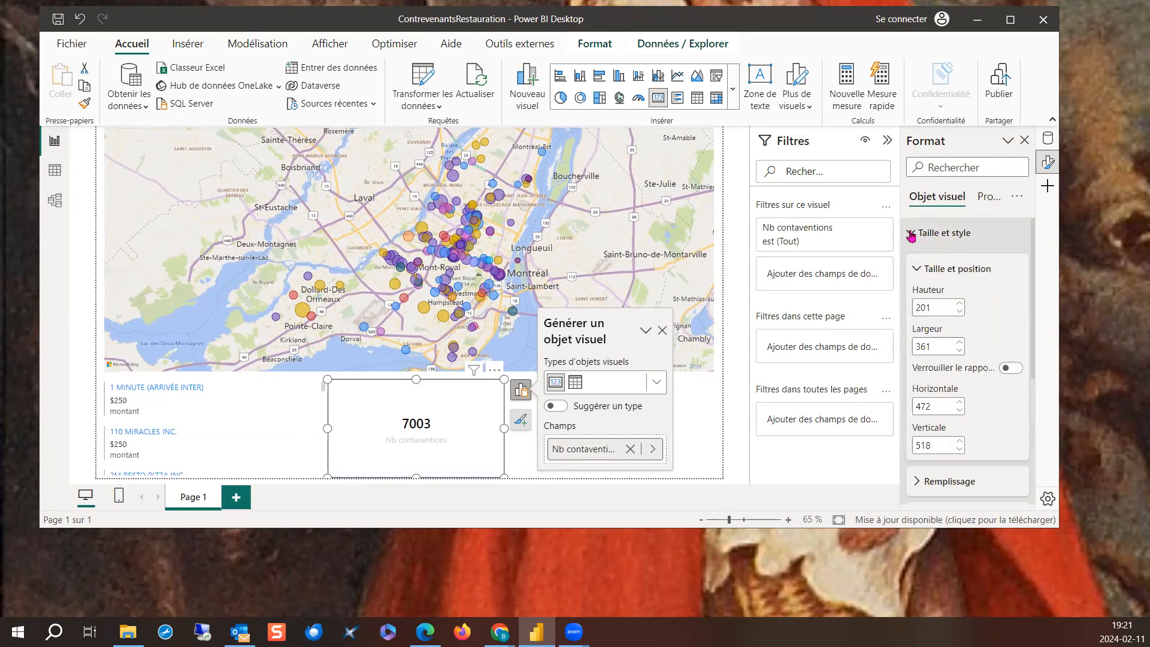
left_click(911, 235)
left_click(989, 204)
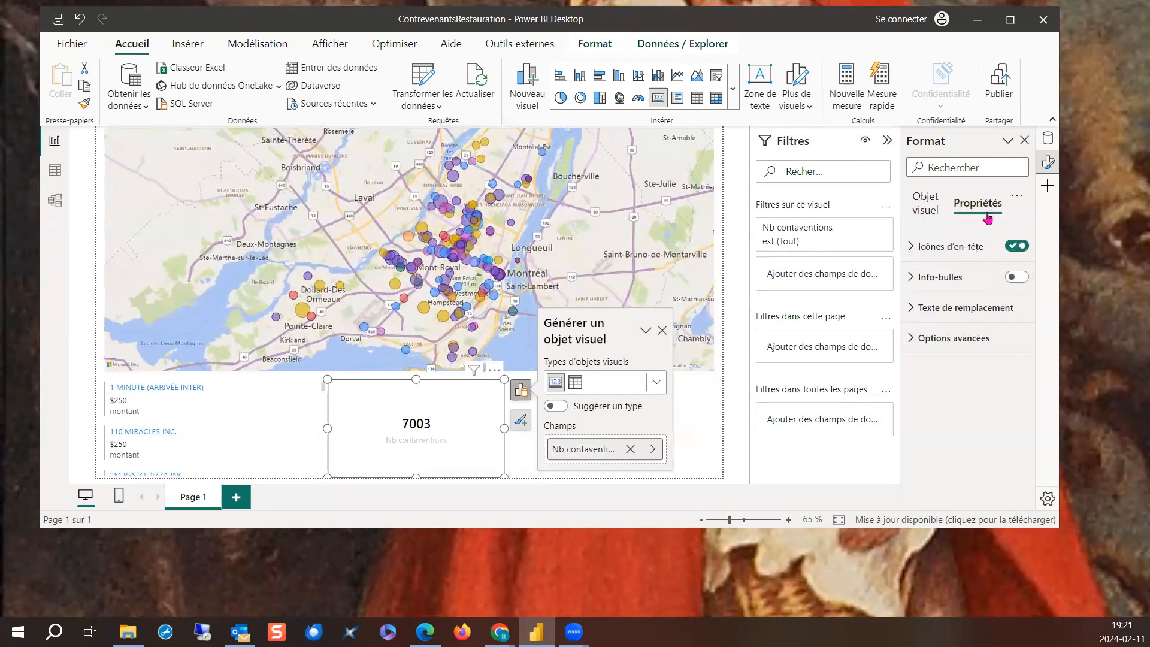
left_click(929, 205)
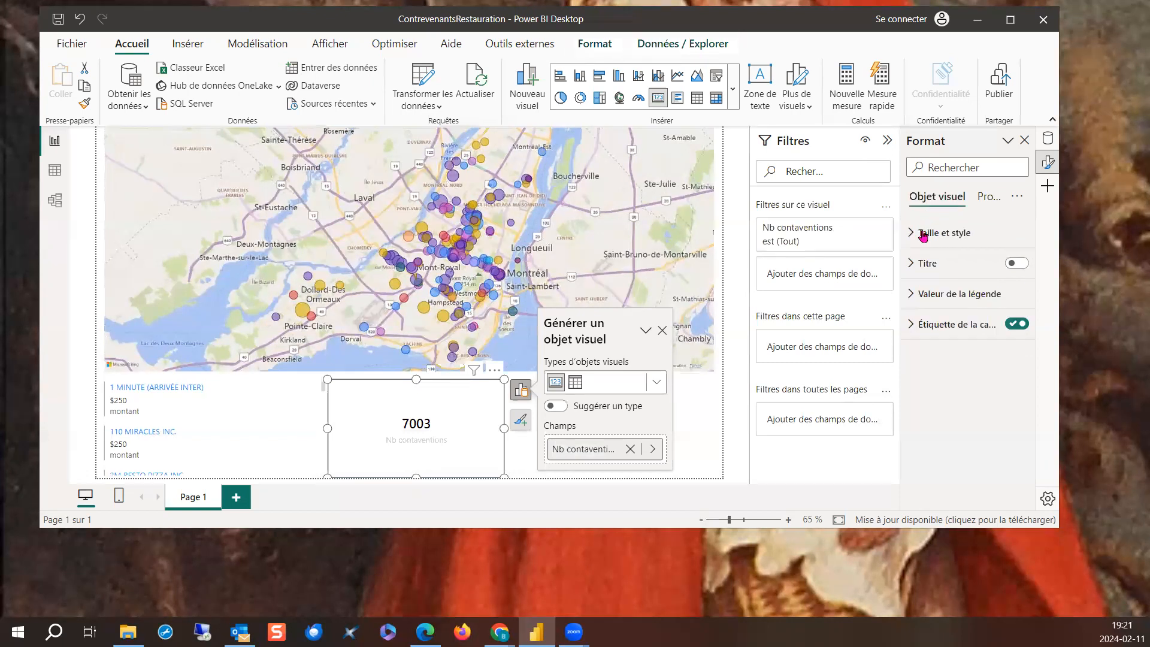
left_click(911, 325)
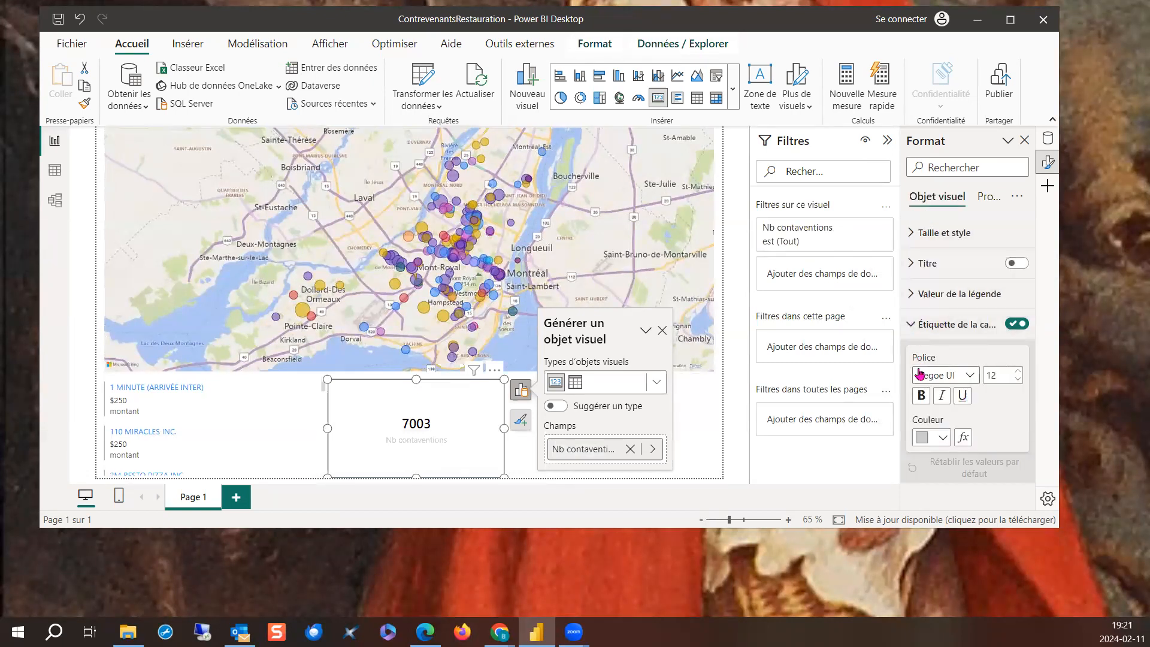
left_click(946, 439)
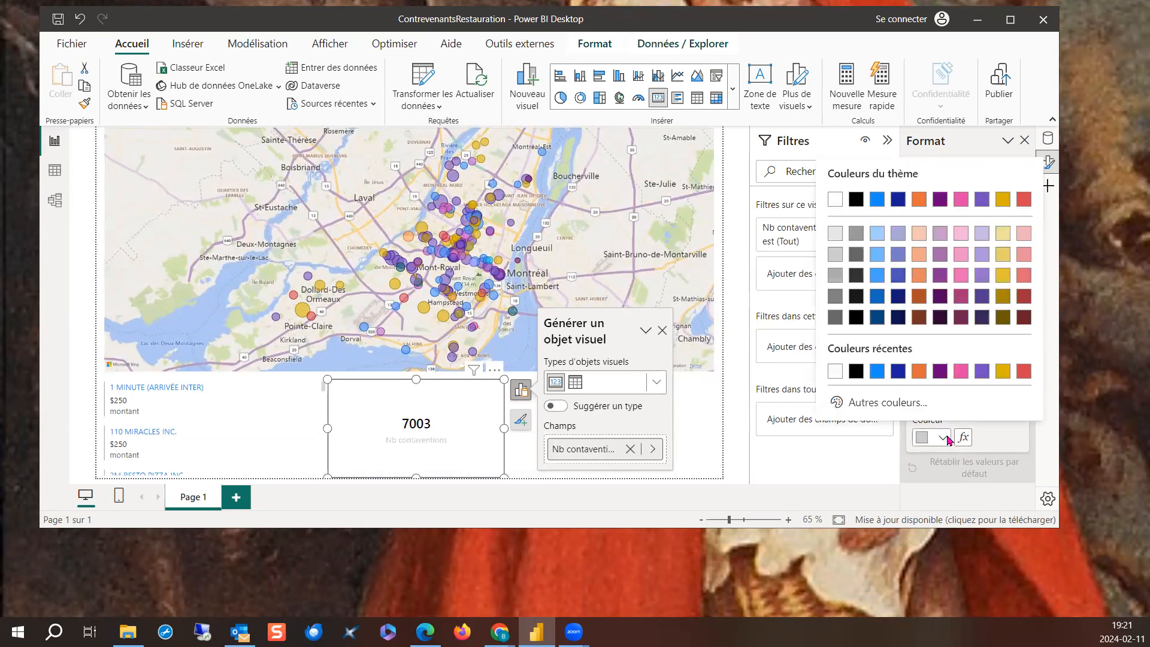
left_click(856, 199)
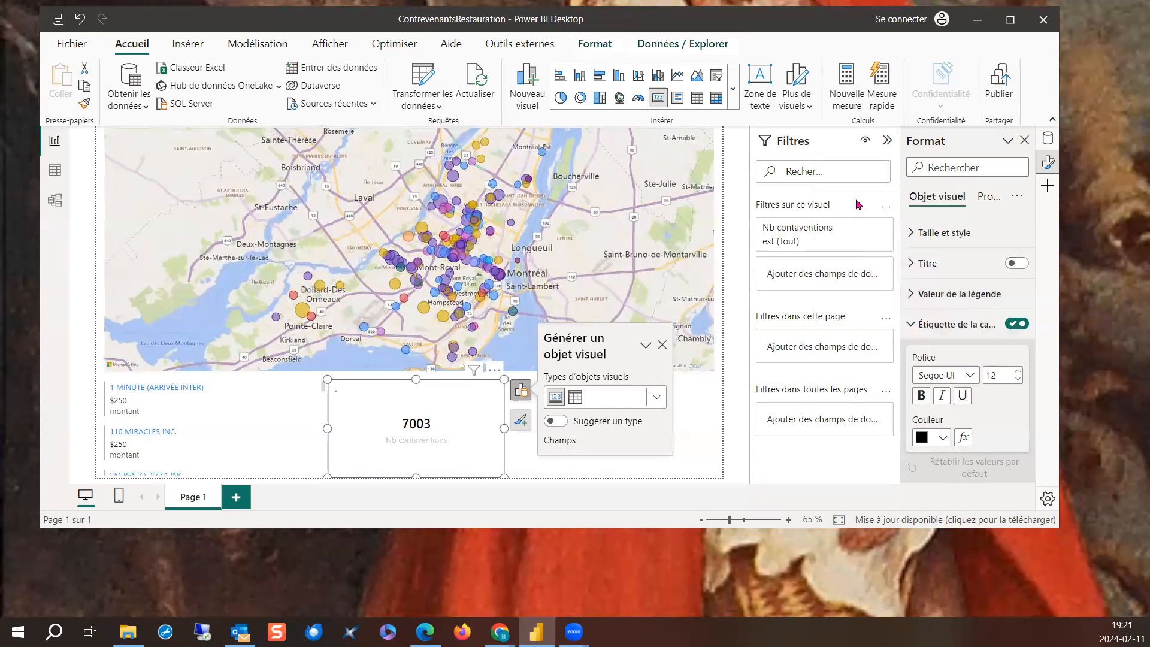
left_click(910, 324)
- Give the single-value card a light grey background and deselect it
left_click(914, 232)
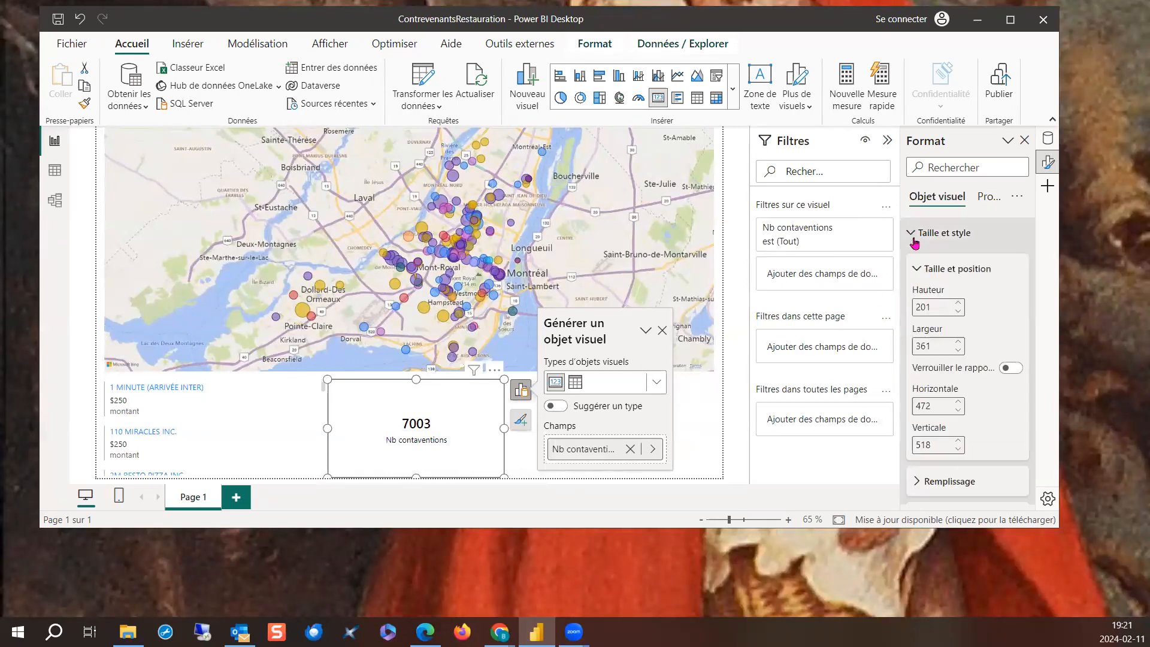
scroll(918, 310, "down", 3)
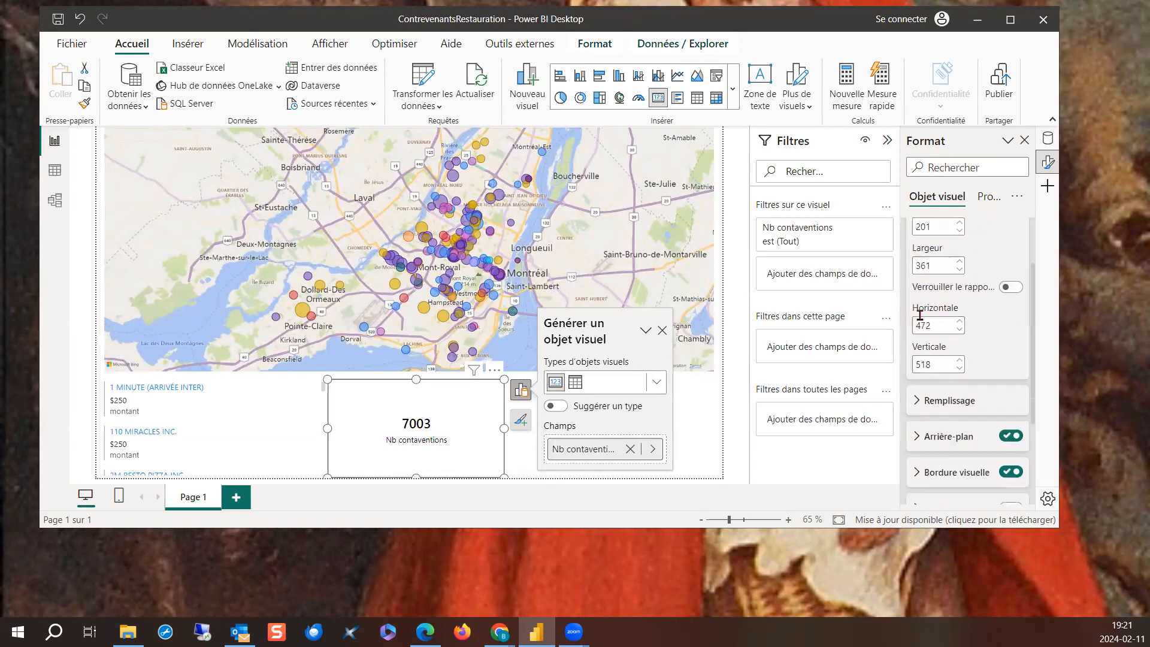
left_click(918, 431)
scroll(946, 389, "down", 3)
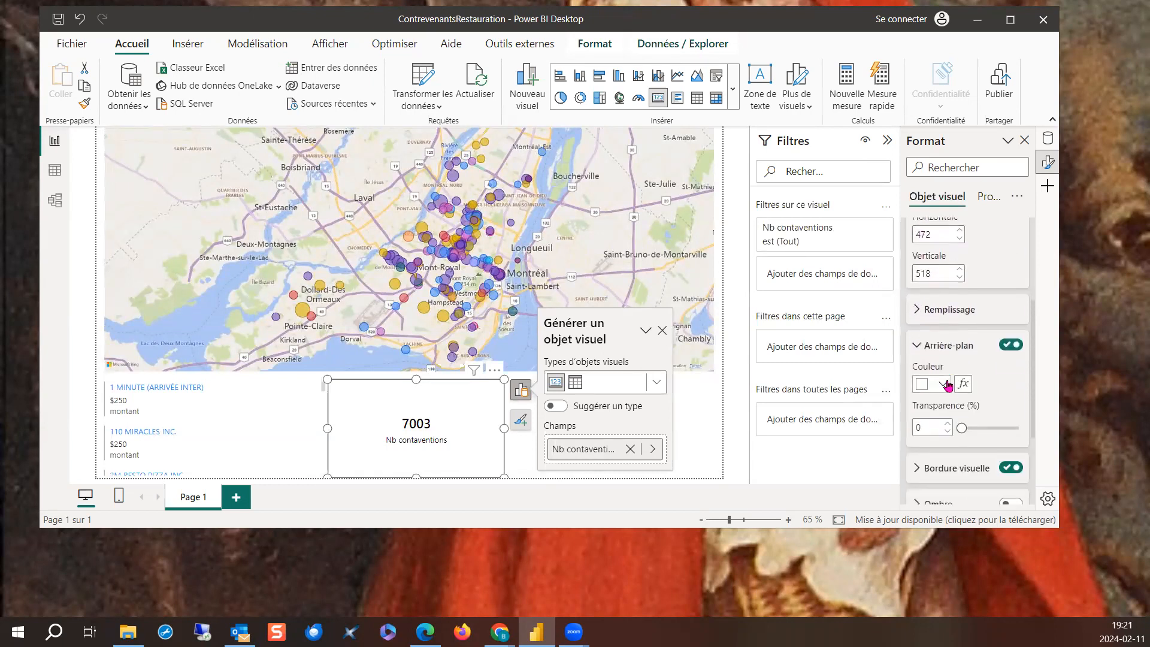
left_click(944, 385)
left_click(835, 180)
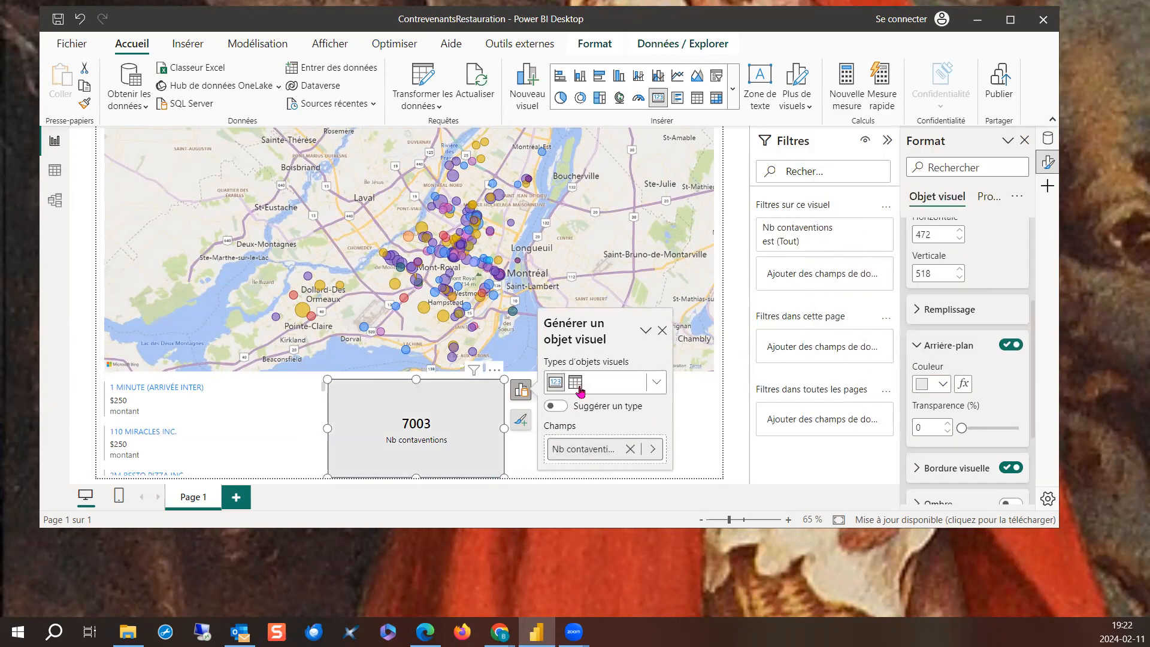
left_click(661, 331)
left_click(585, 423)
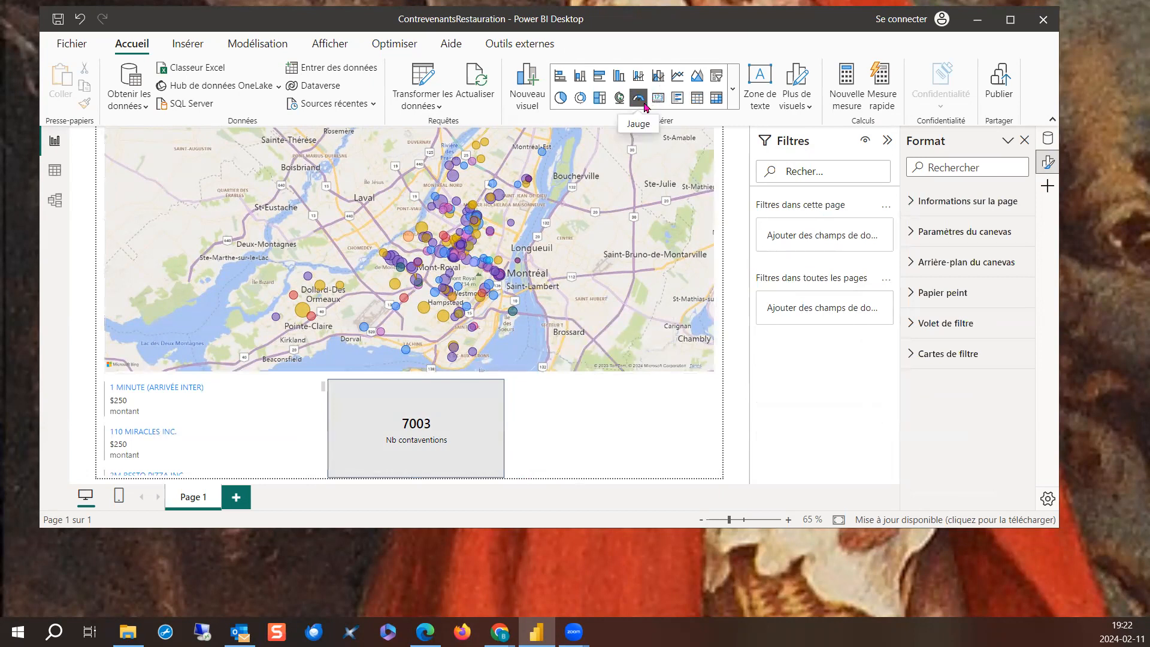
- Insert a slicer beside the single-value card using the etablissement field, and rename that field as "Établissement"
left_click(714, 76)
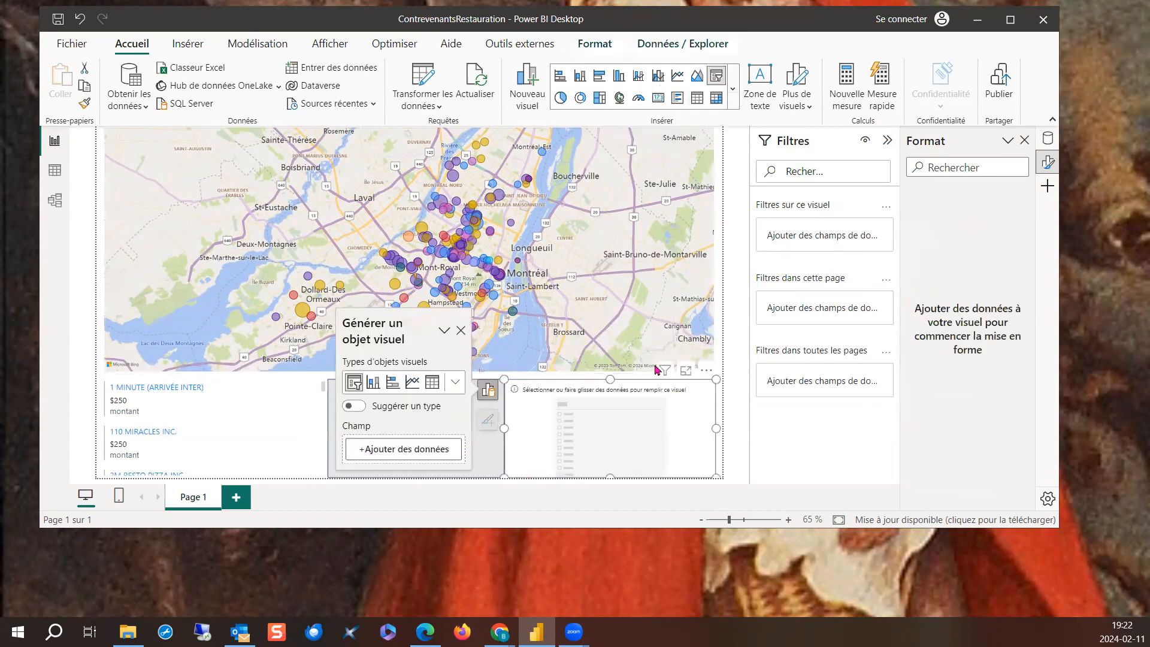
left_click(411, 449)
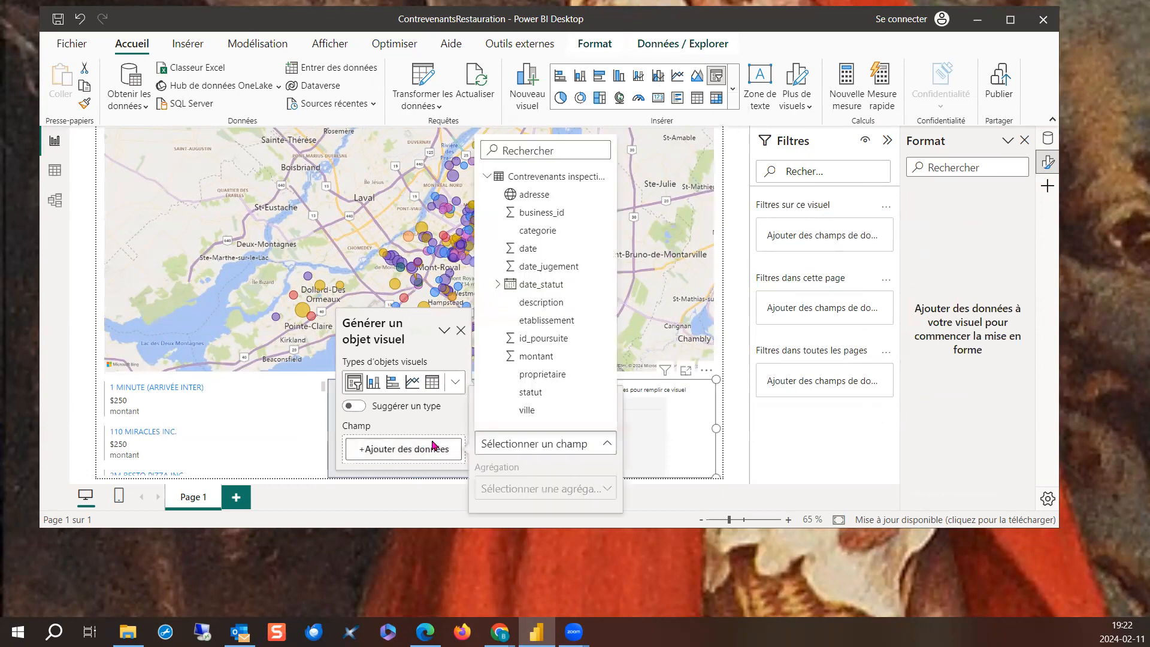
left_click(542, 320)
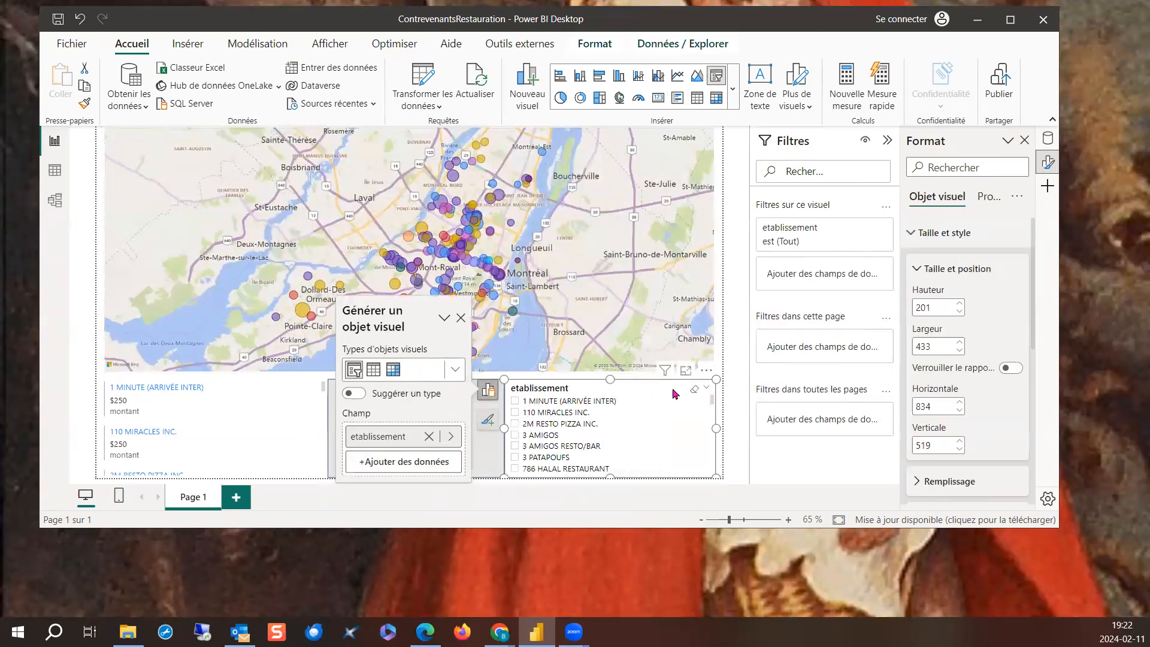
double_click(359, 441)
left_click(359, 436)
left_click_drag(357, 436, 337, 437)
key("Return")
- Select 3 AMIGOS in the Établissement slicer and enable the slicer's search box
left_click(681, 437)
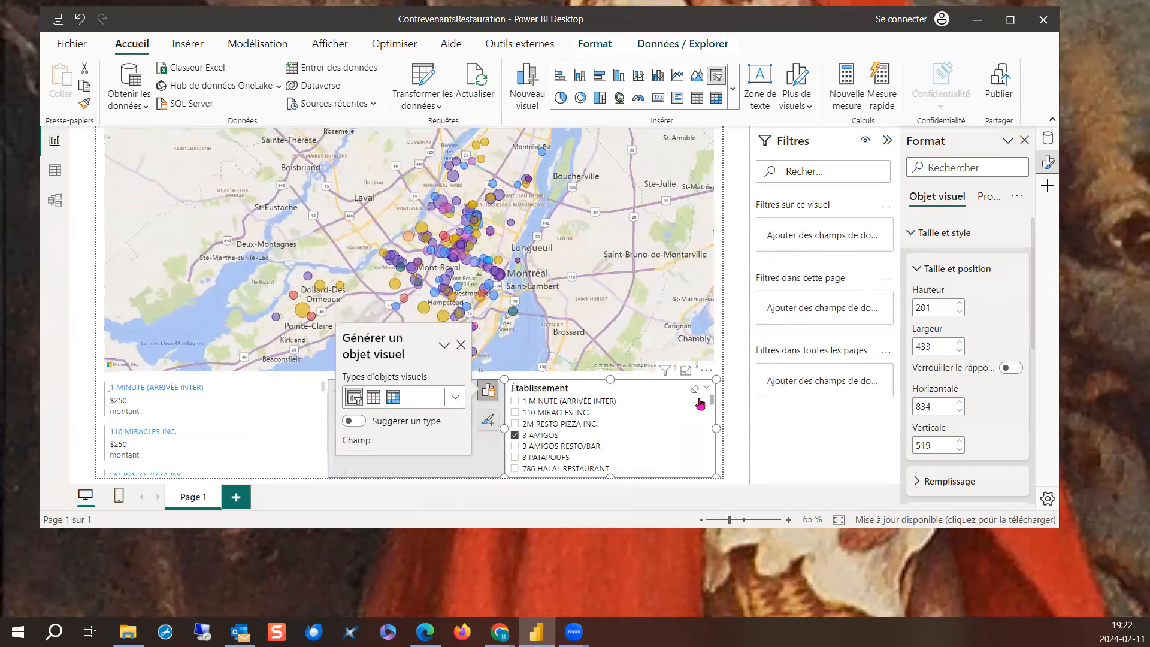
left_click(707, 369)
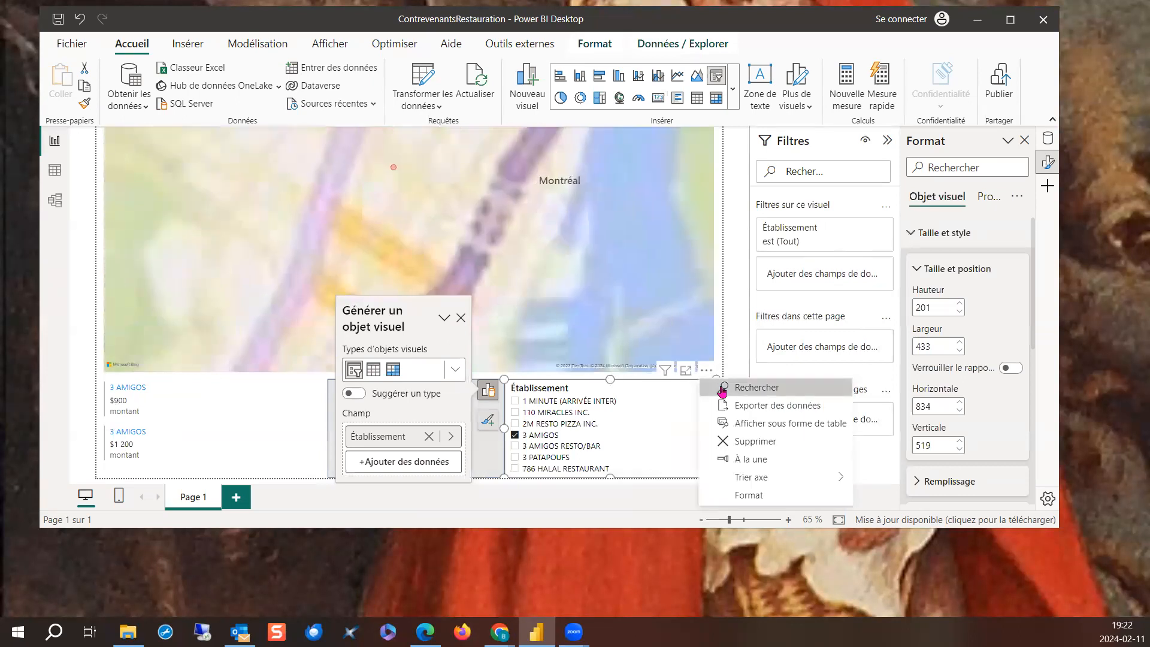
left_click(722, 388)
left_click(461, 318)
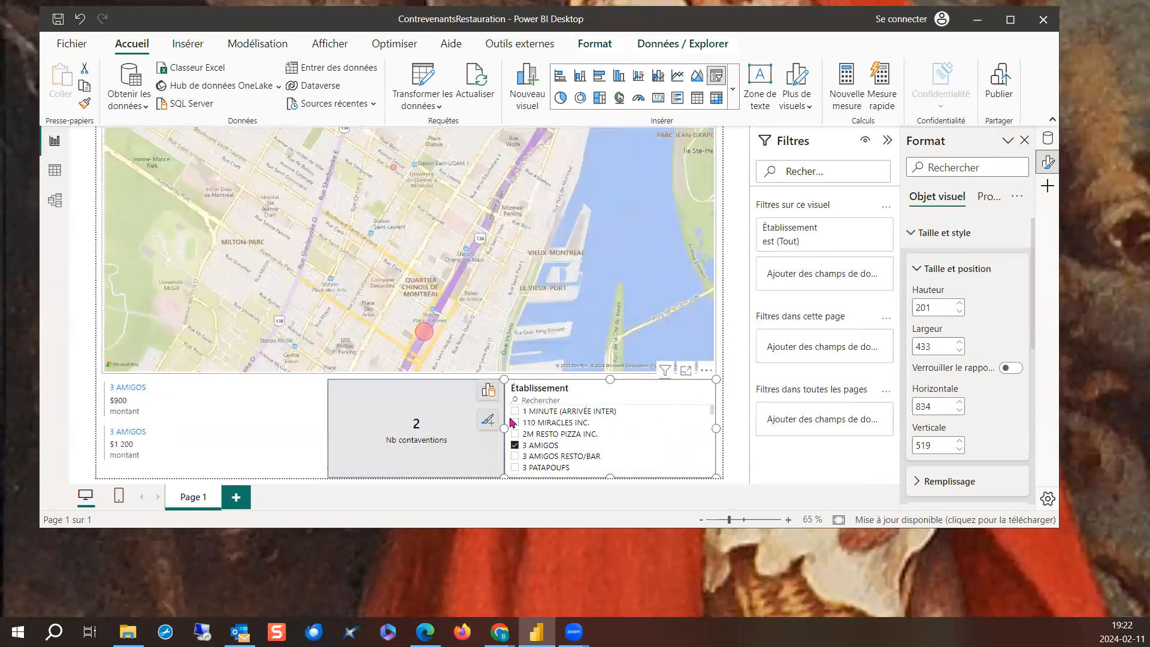
- Cross-filter the page on the $900 record of 3 AMIGOS, and add 1 MINUTE (ARRIVÉE INTER) and 110 MIRACLES INC. to the slicer selection
left_click(308, 412)
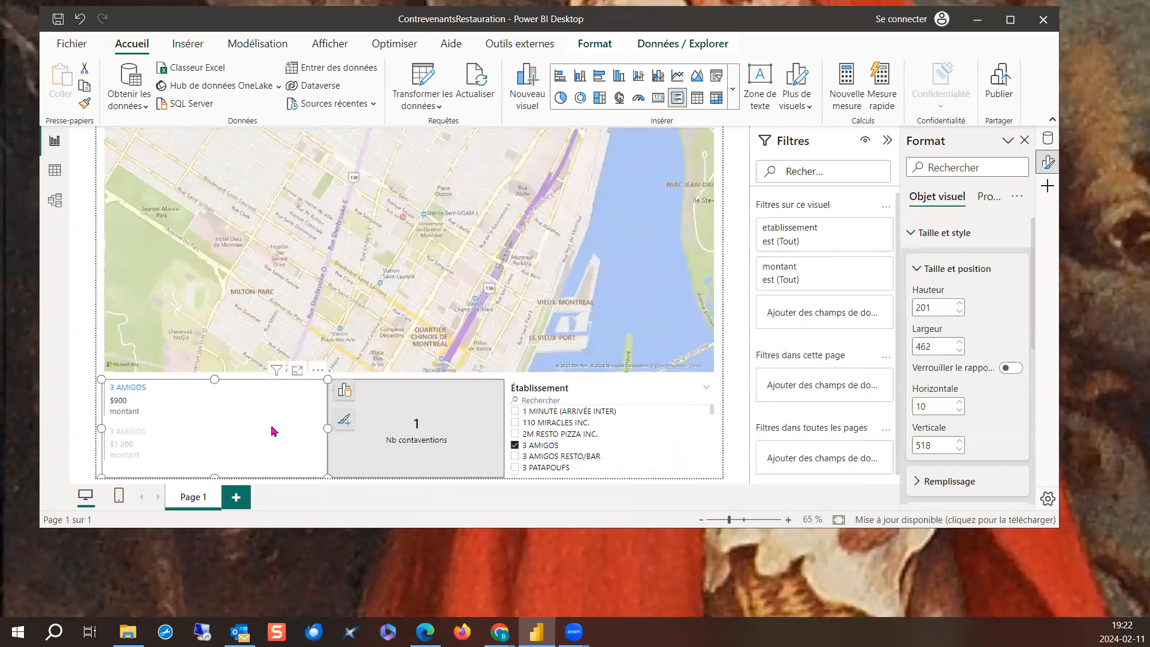
left_click(558, 413)
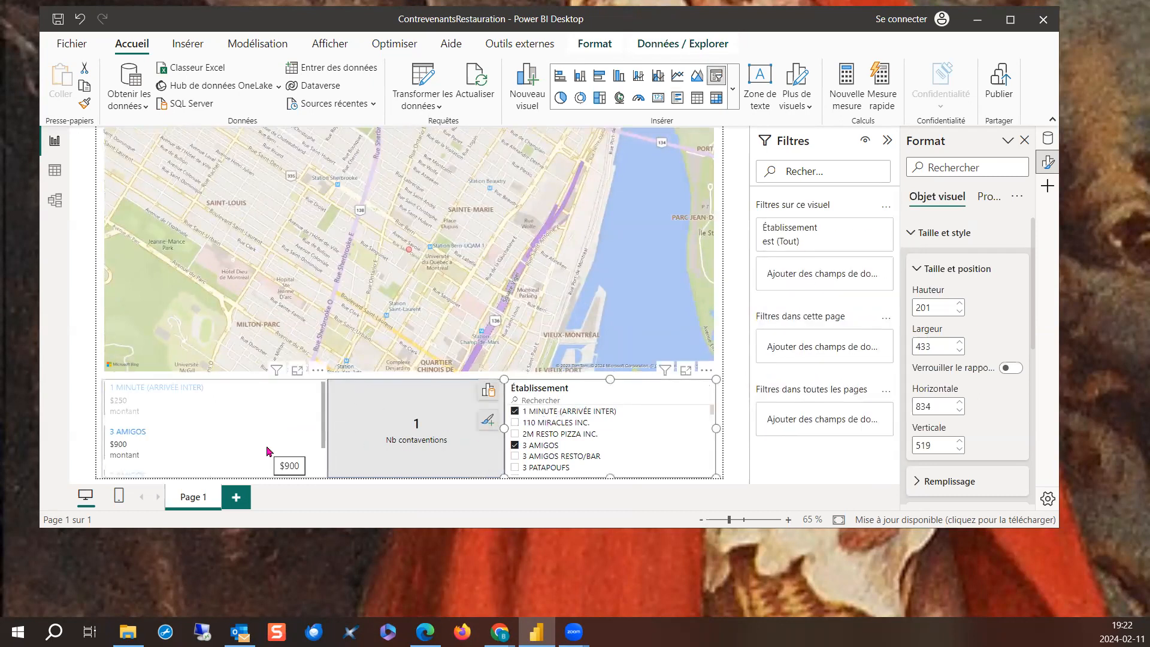
left_click(514, 423)
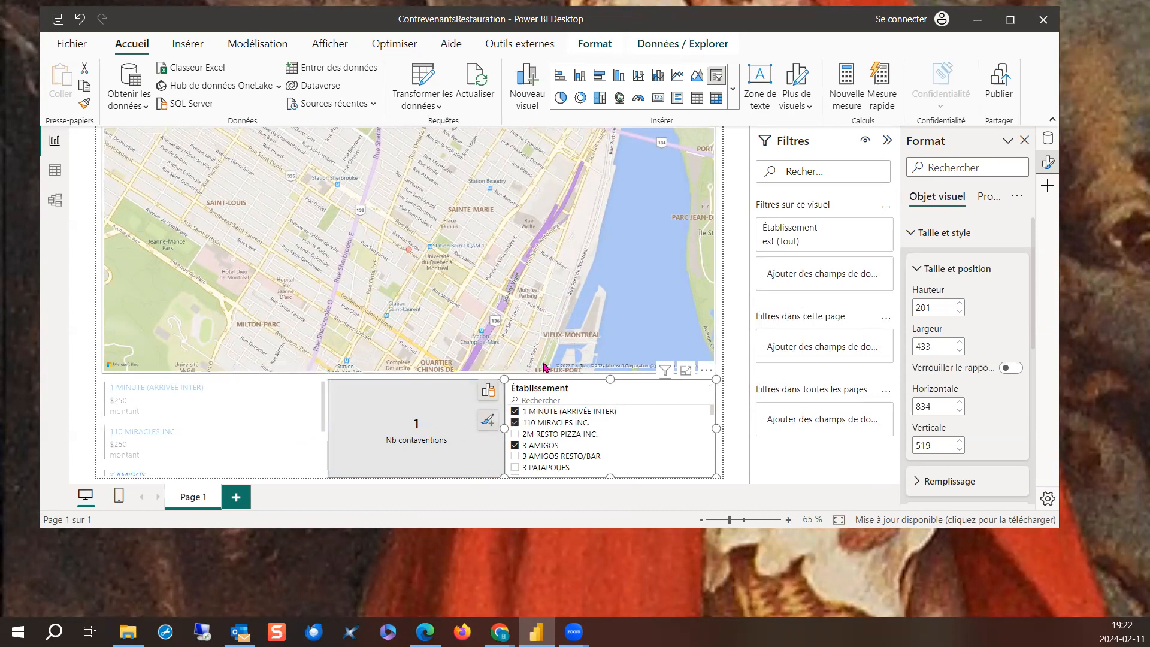
scroll(241, 437, "down", 1)
scroll(241, 441, "down", 2)
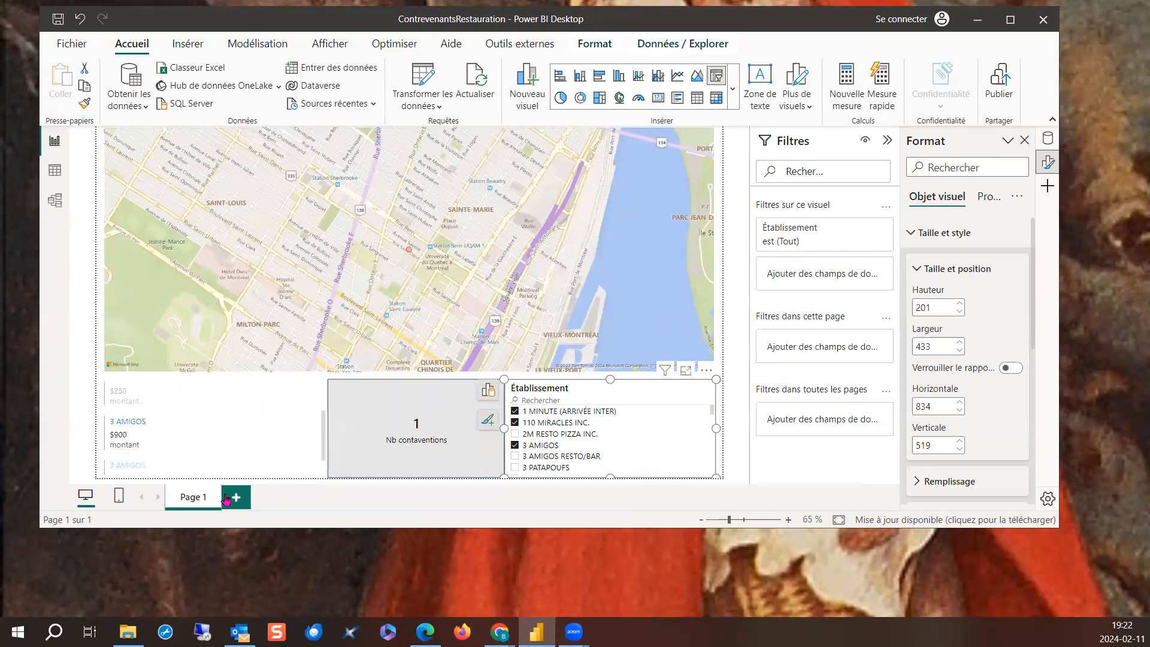
- Rename the map's report page as "Carte Bing"
double_click(197, 505)
type("Carte")
type(" Bing")
key("Return")
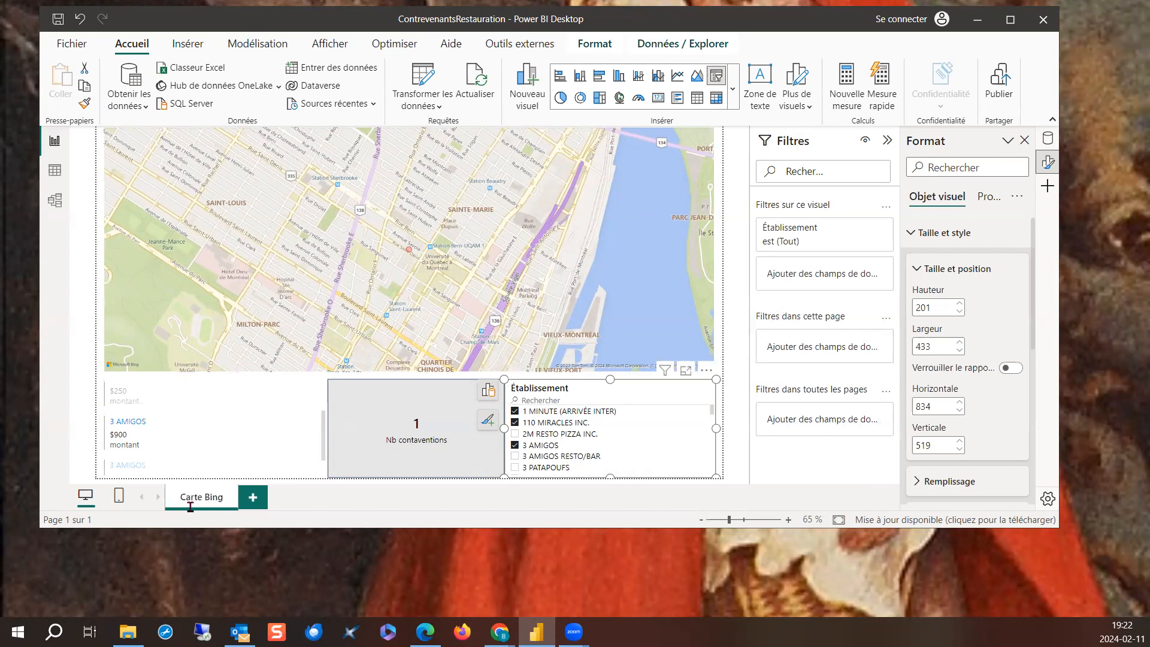
- Add a new report page and name it "Descriptiif des contraventions"
left_click(252, 496)
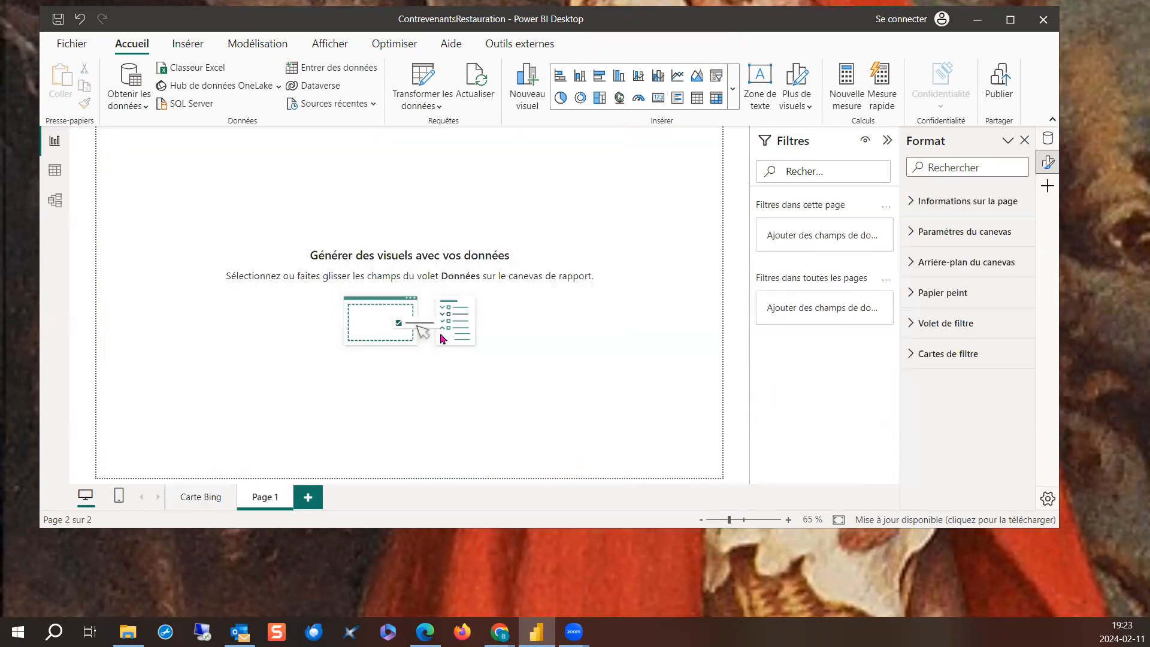
double_click(264, 499)
type("Descriptions")
key("BackSpace")
key("BackSpace")
type("on des co")
type("ntrave")
key("Return")
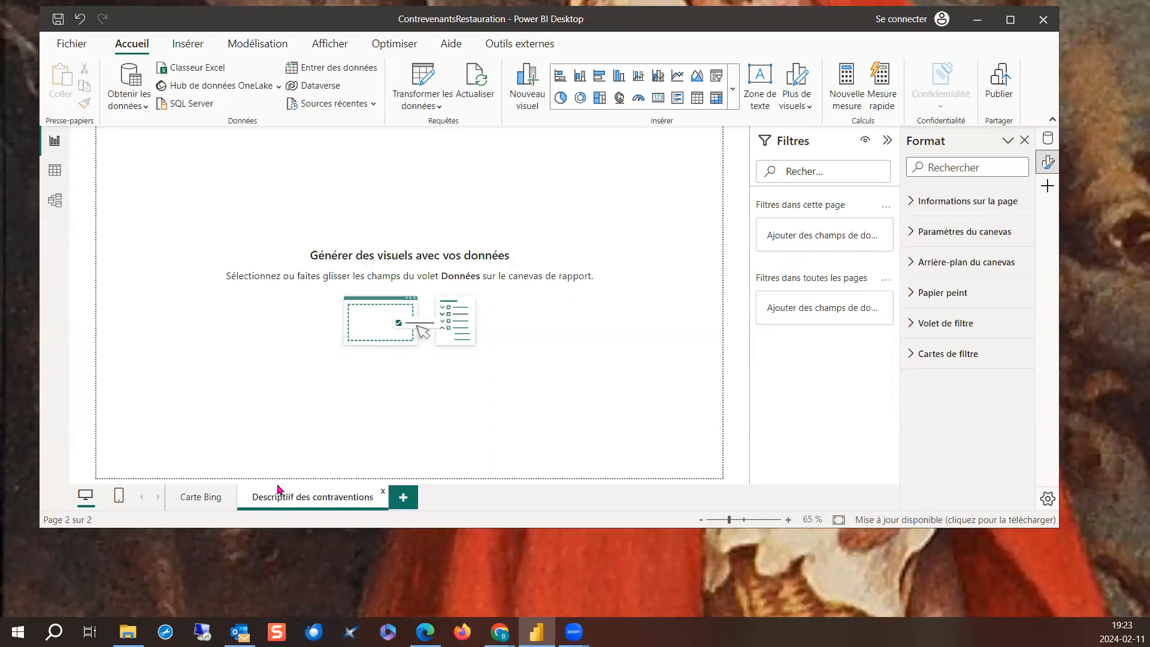
- Insert a table visual on the new page with the description and montant fields
left_click(696, 97)
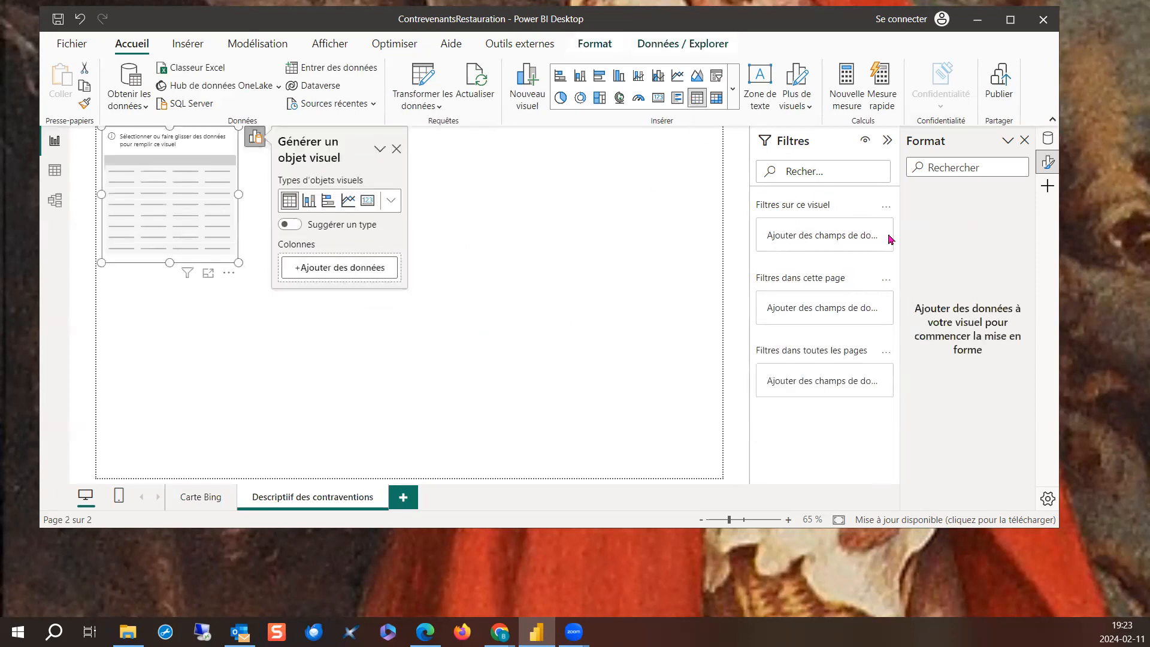
left_click(367, 282)
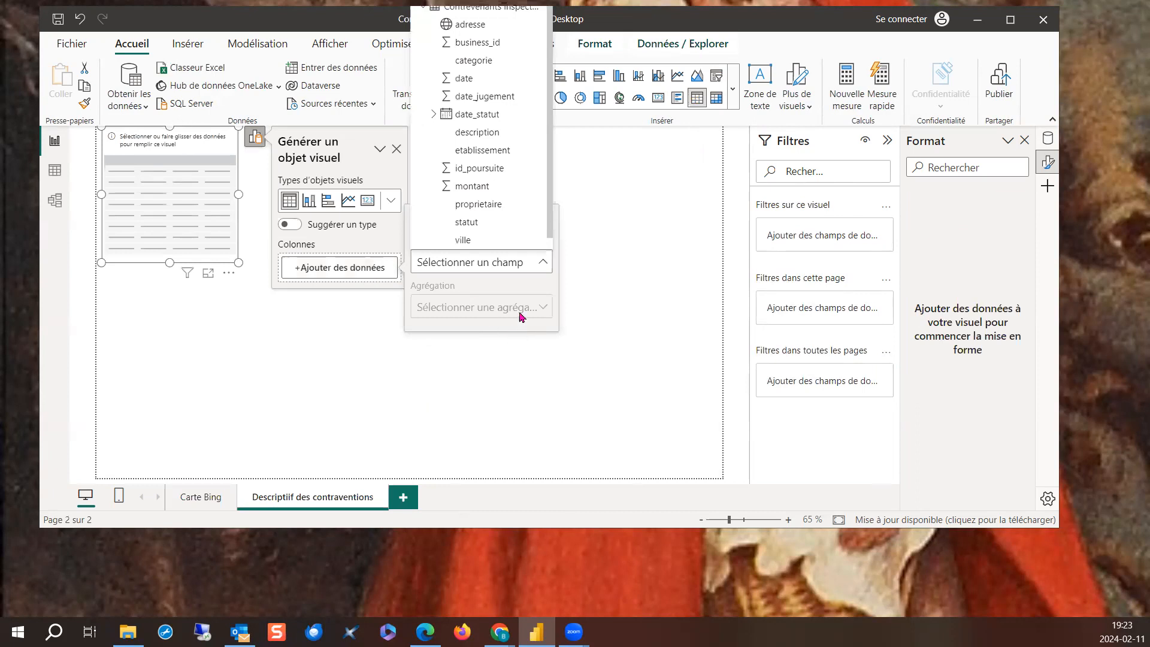
left_click(491, 143)
left_click(383, 293)
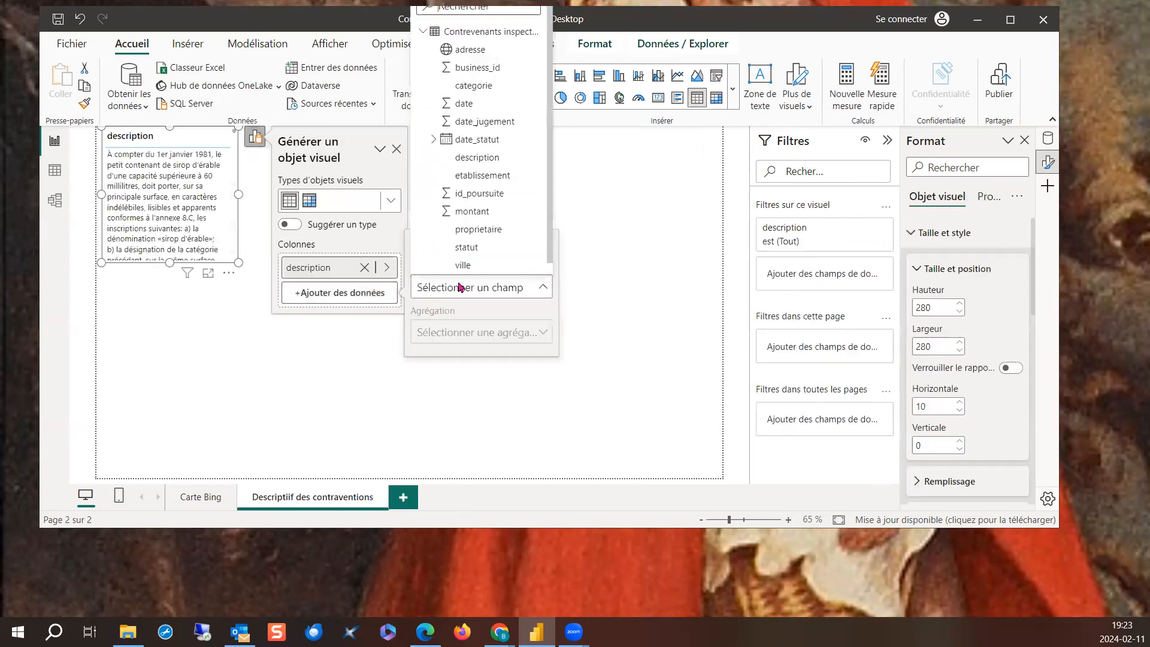
left_click(495, 210)
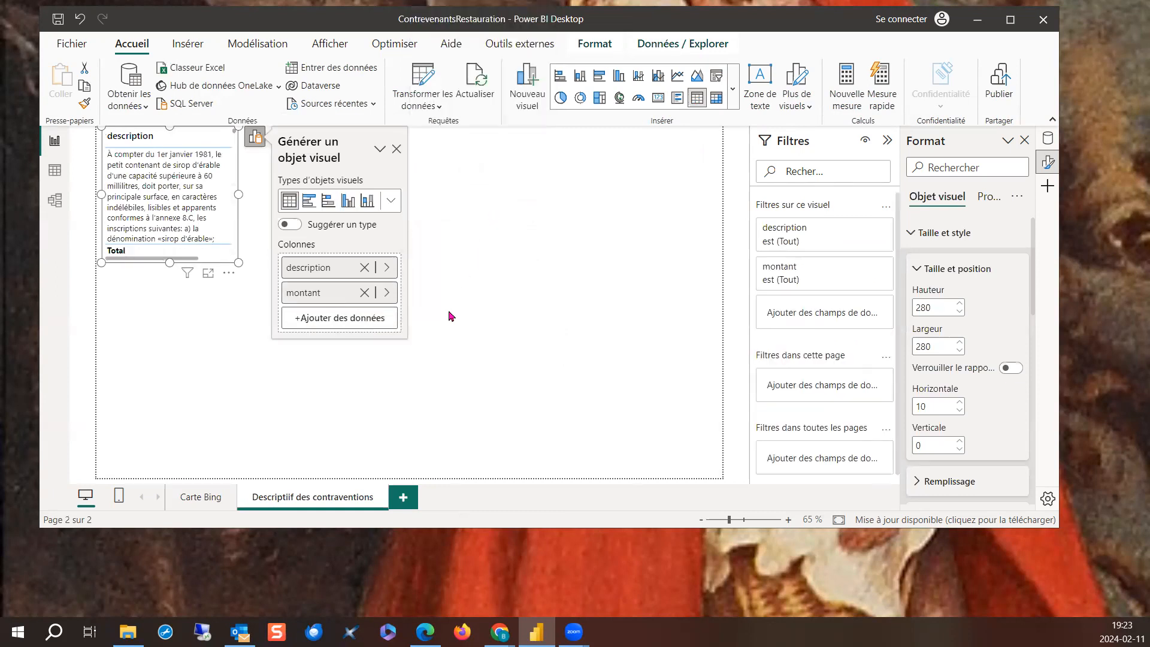
left_click(396, 150)
- Enlarge the table to about 1178 wide by 622 high and move it down near the page's lower edge
left_click_drag(239, 262, 704, 472)
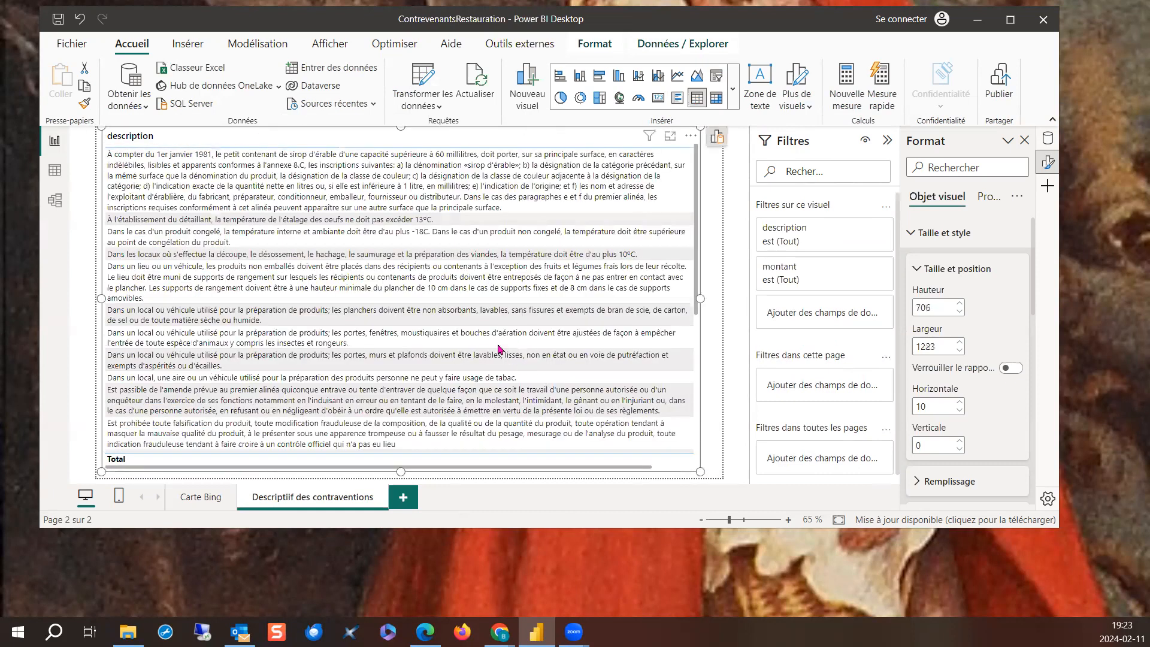
left_click_drag(419, 467, 593, 456)
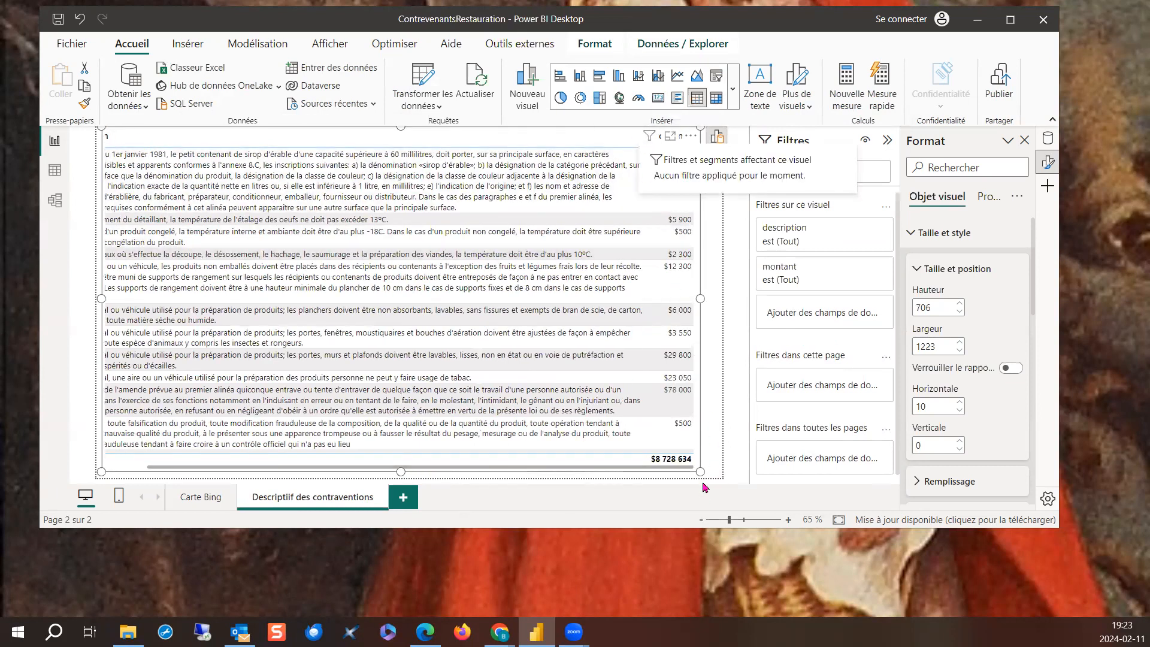
left_click_drag(699, 471, 678, 430)
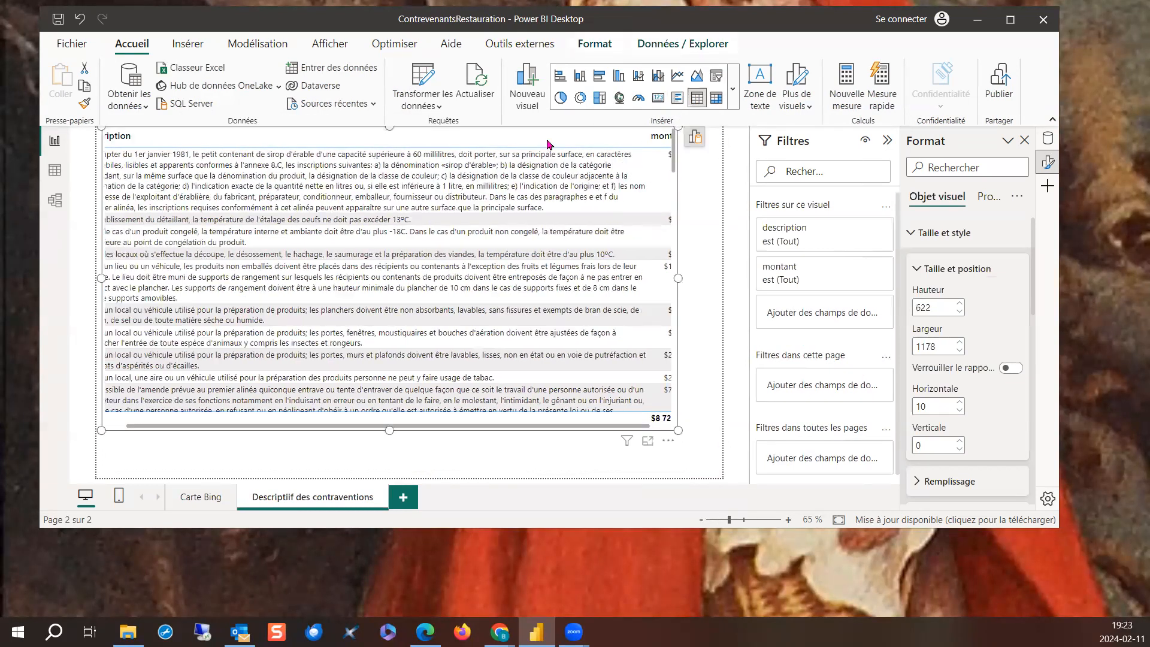
left_click_drag(672, 443, 679, 480)
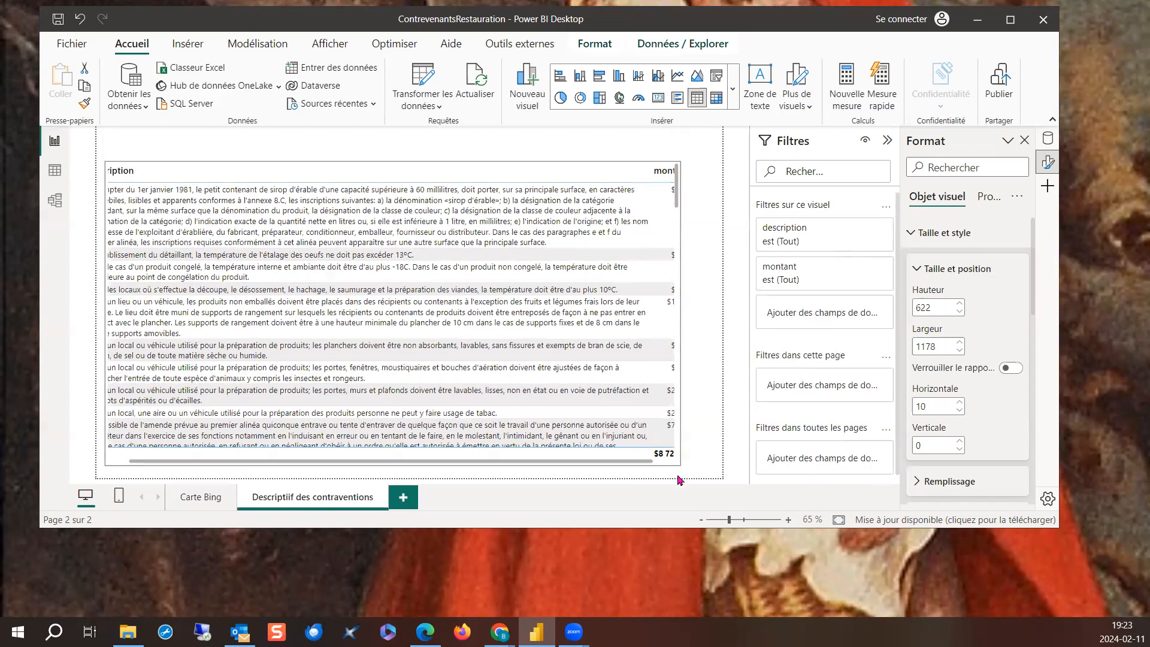
- Widen the table's description column and resize the table to 1280 wide by 693 high at position 0, 0
left_click(645, 175)
left_click_drag(649, 172, 618, 174)
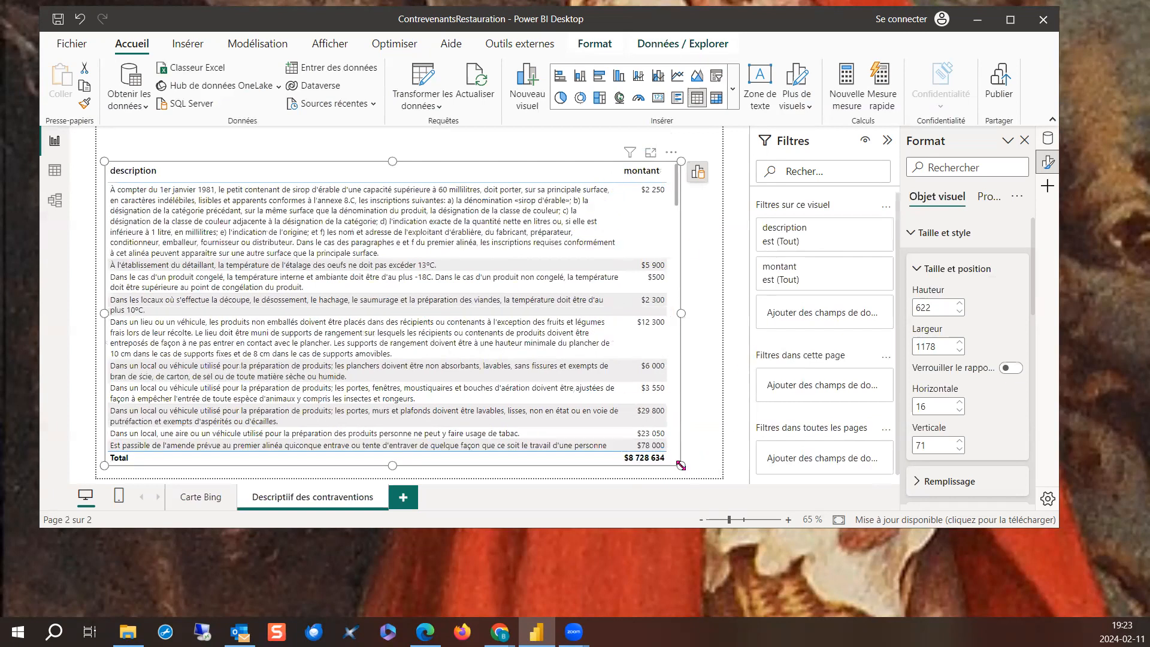
left_click_drag(690, 466, 722, 467)
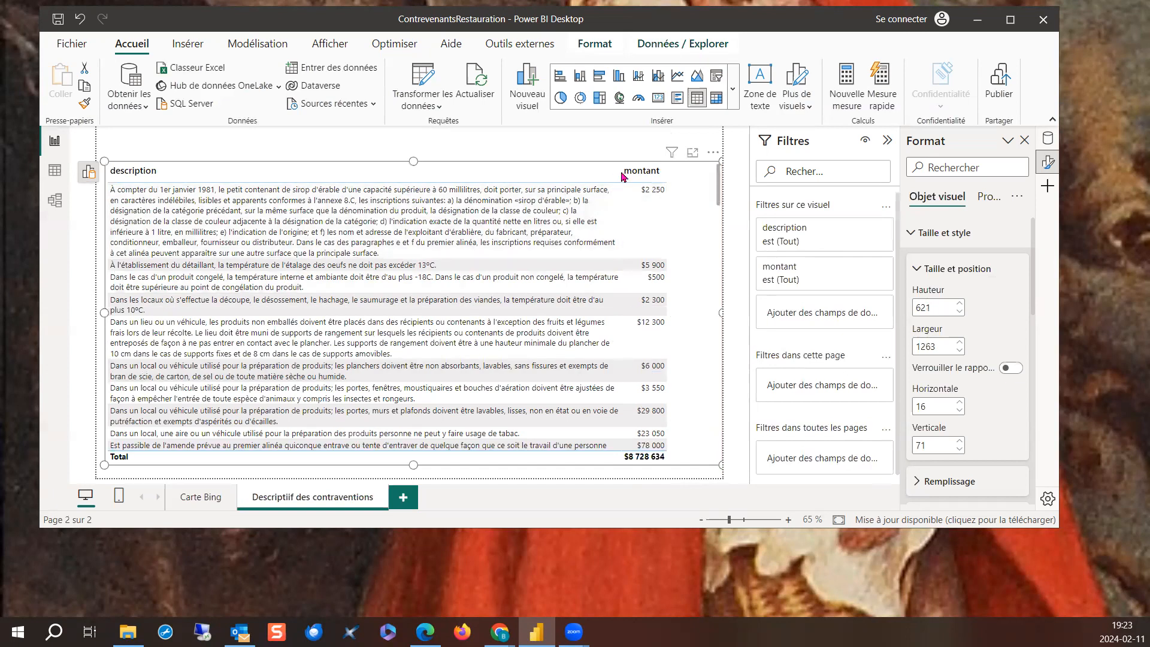
left_click_drag(621, 172, 648, 172)
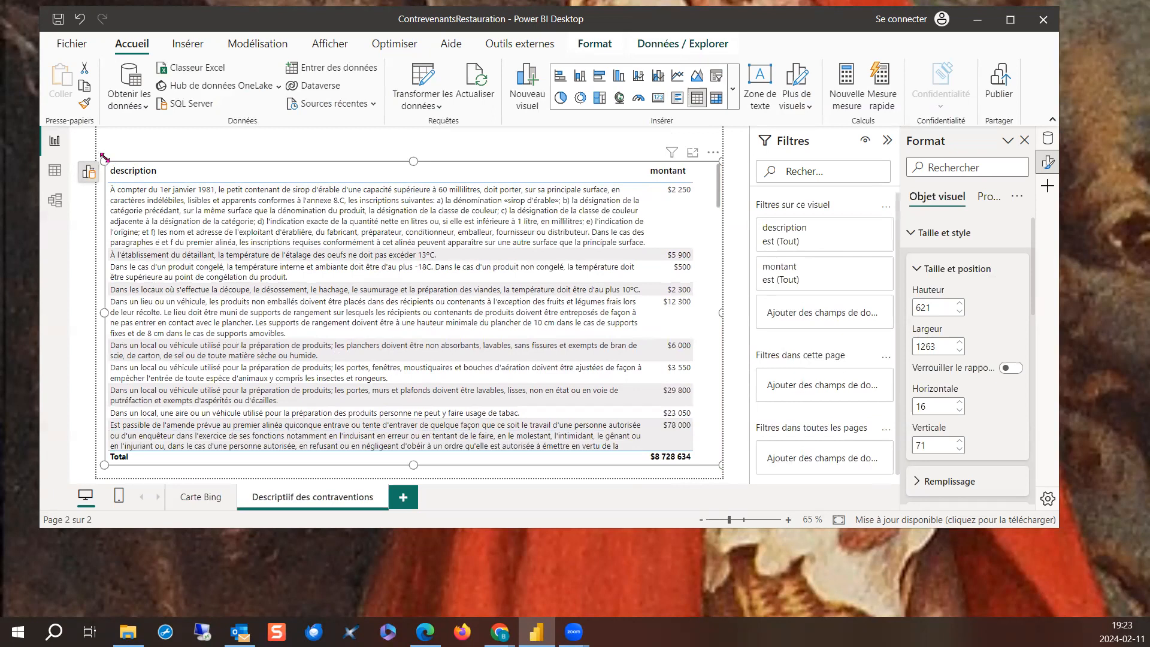
left_click_drag(101, 138, 97, 125)
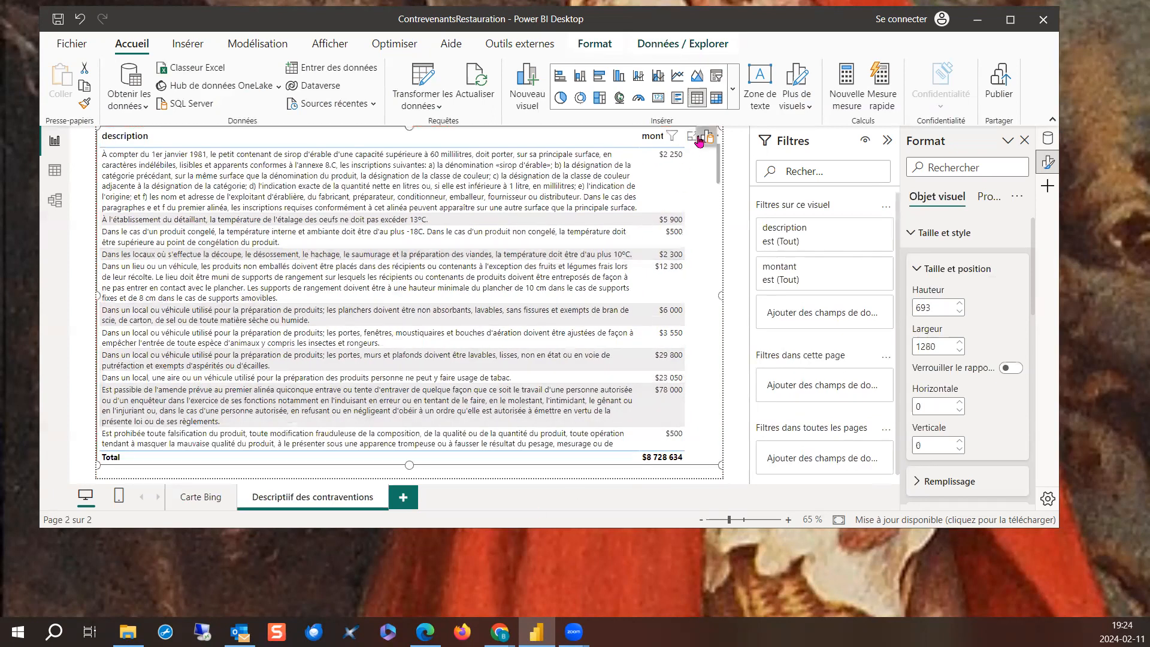
- Reorder the table's columns so that montant comes before description
left_click(704, 137)
left_click_drag(616, 293, 656, 257)
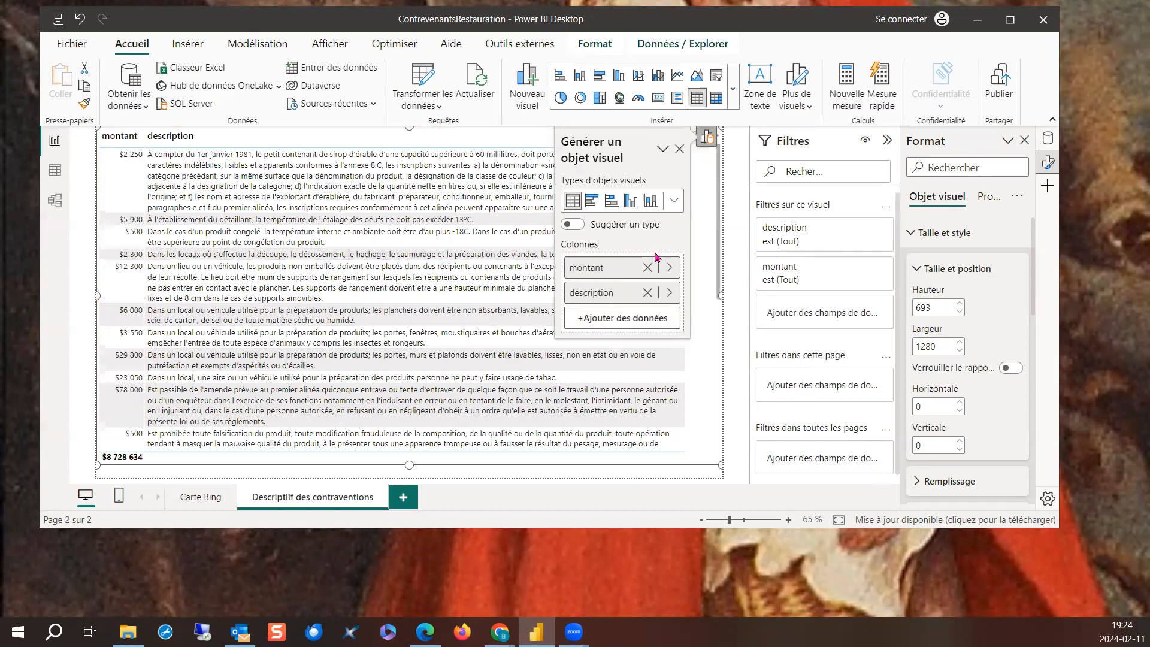
left_click(679, 150)
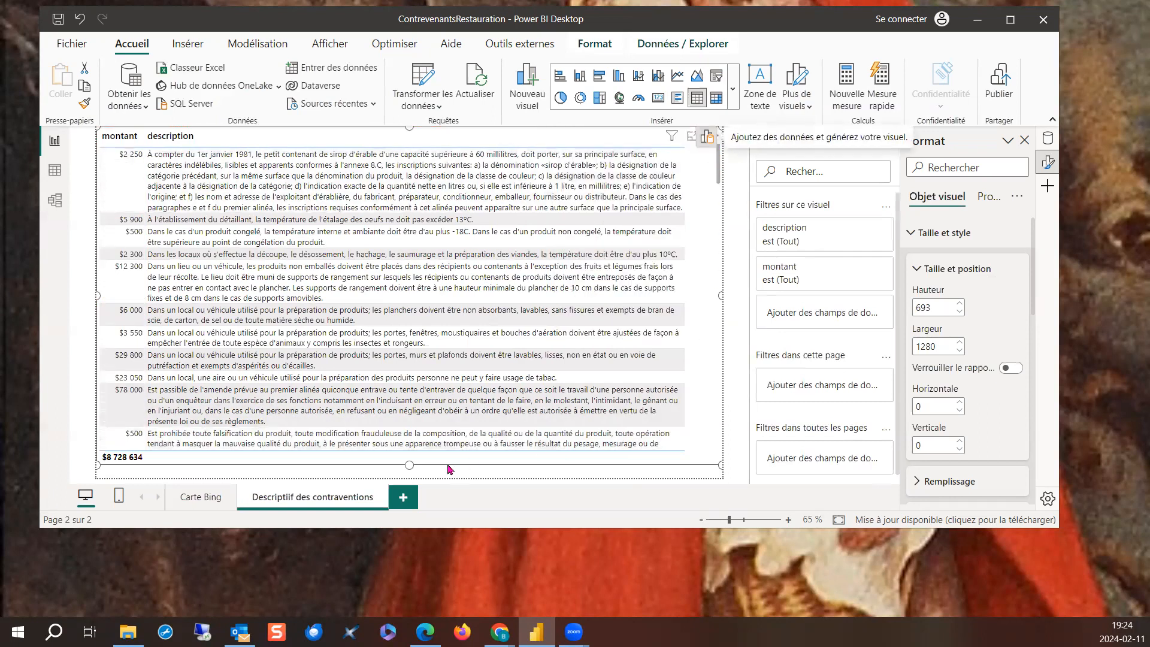
- On the Carte Bing page, clear the Établissement slicer's selections and filter by 3 AMIGOS only
left_click(201, 497)
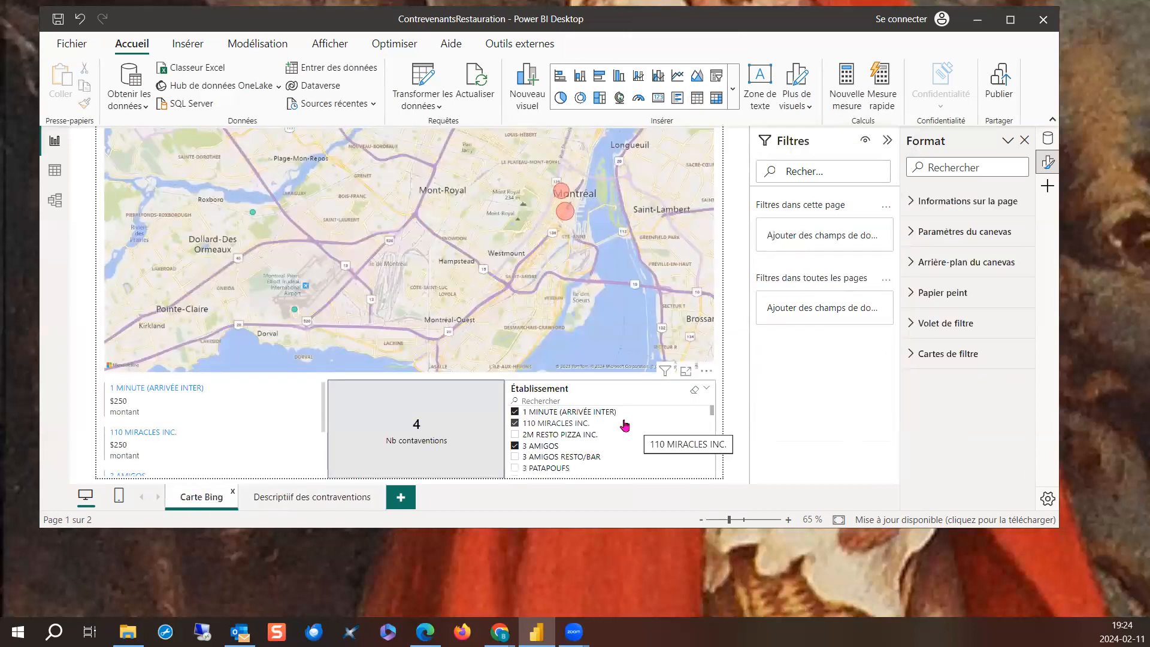
left_click(695, 391)
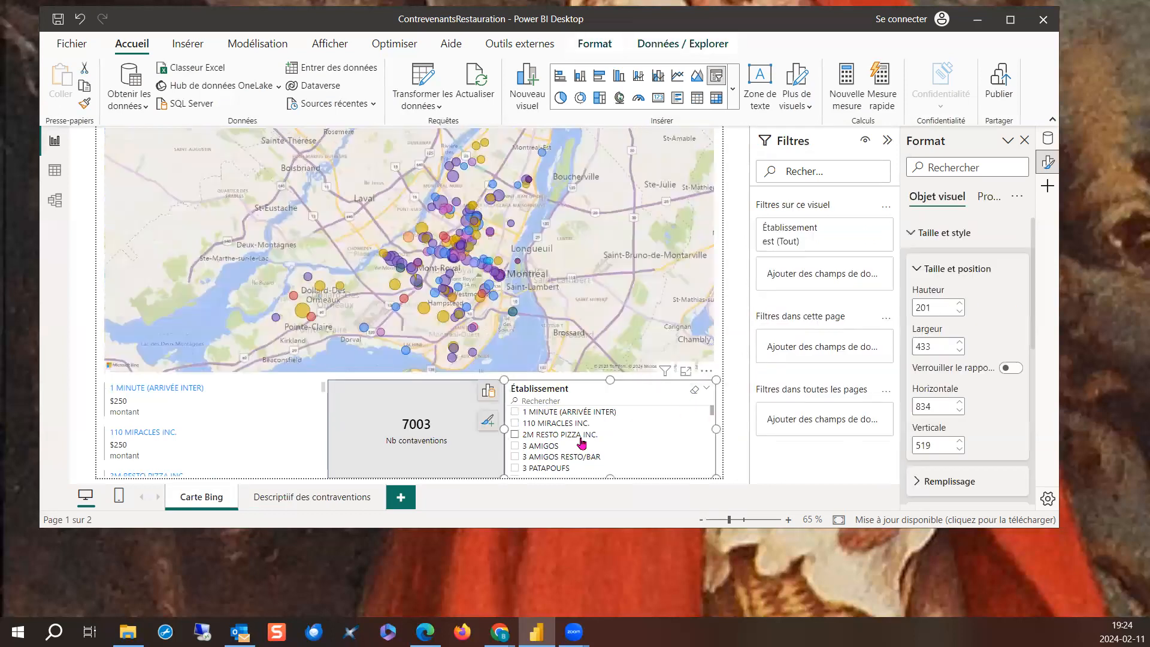
left_click(516, 447)
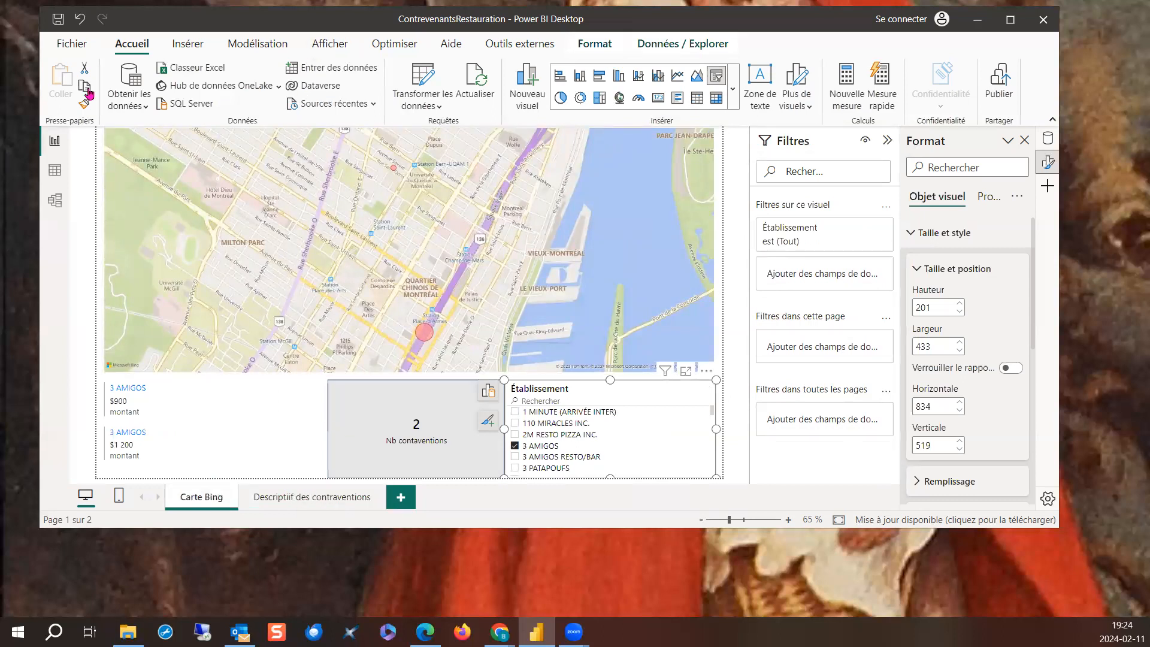
- Synchronize the Établissement slicer across the Carte Bing and description pages, and check the filtered table on the description page
left_click(319, 47)
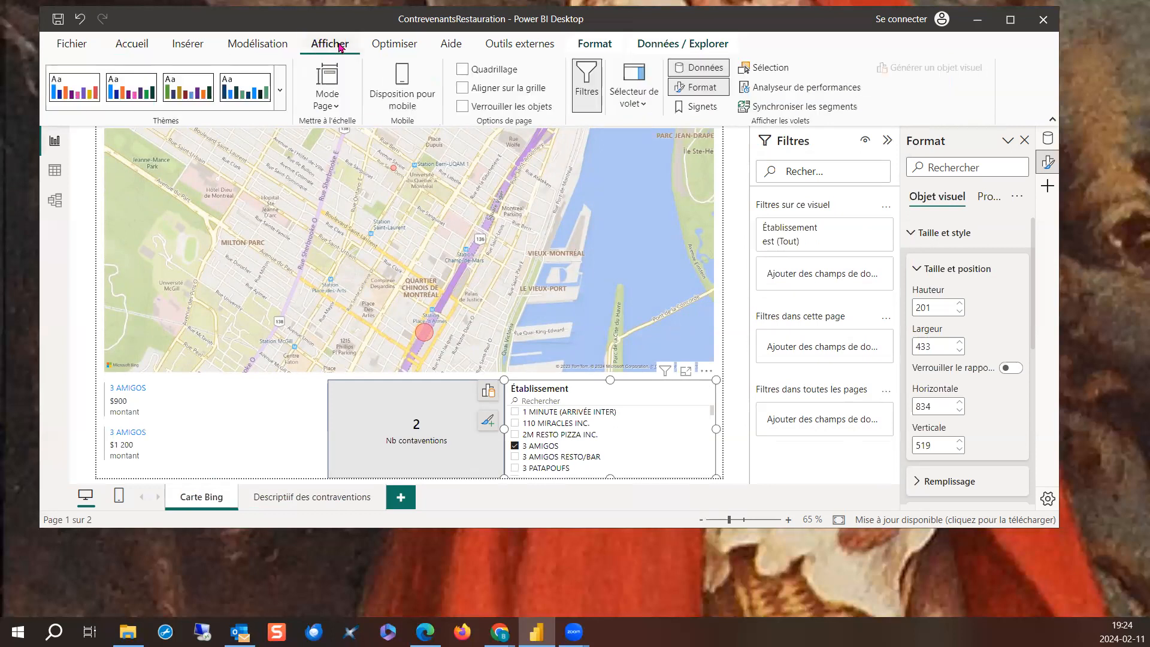
left_click(788, 107)
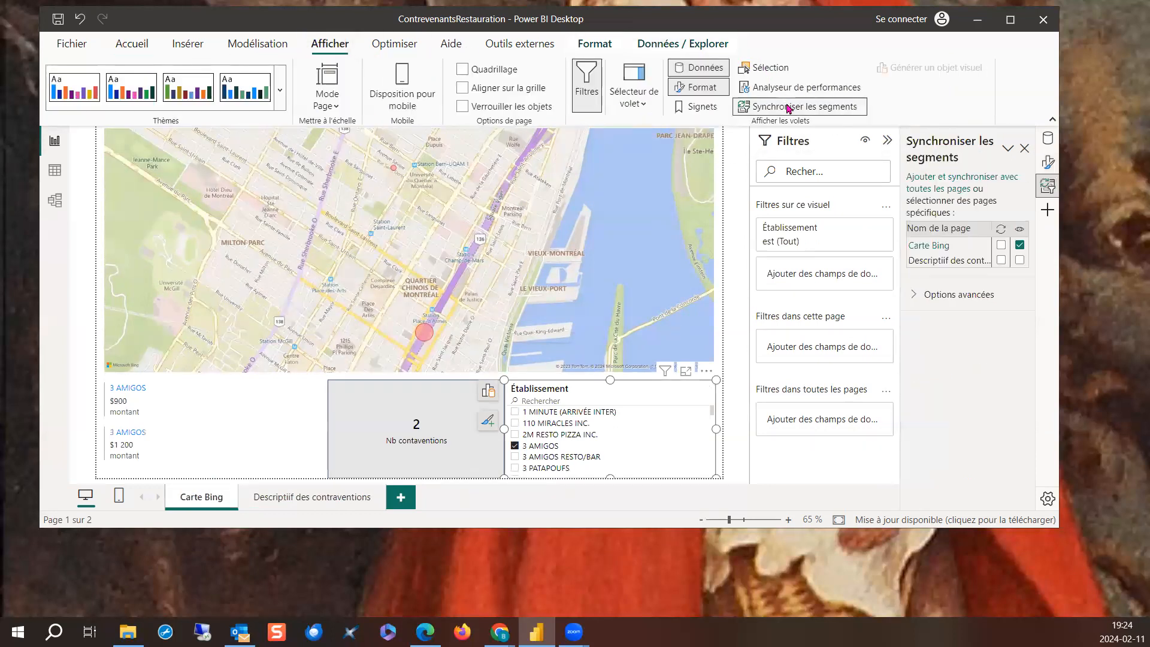
left_click(1002, 246)
left_click(1001, 261)
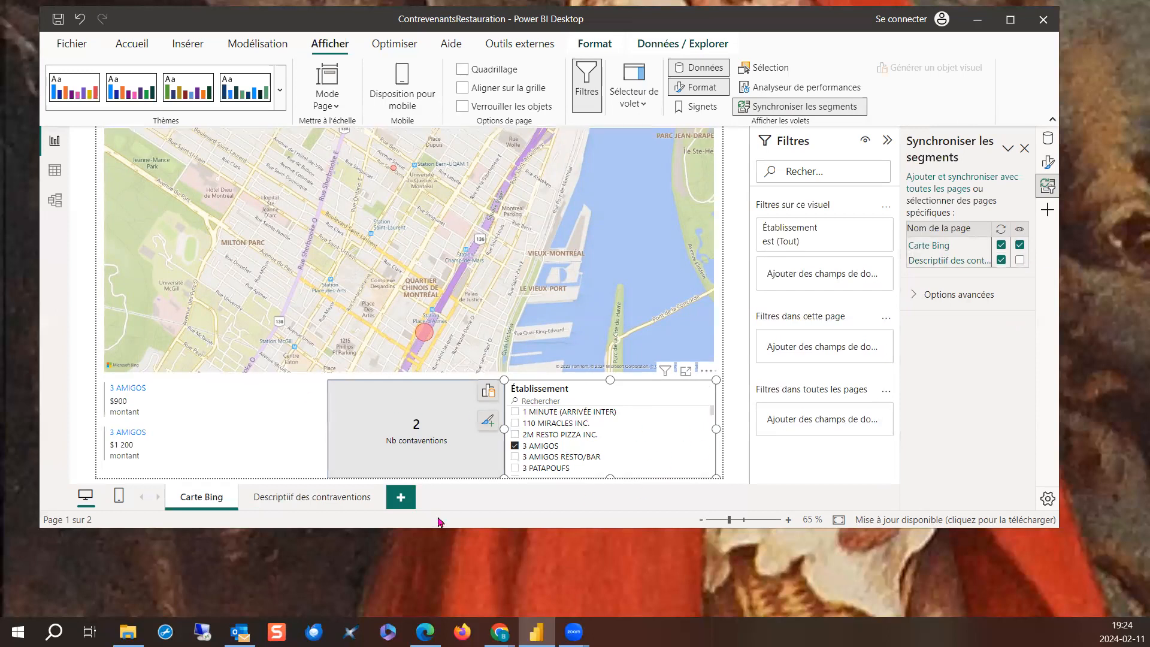
left_click(310, 502)
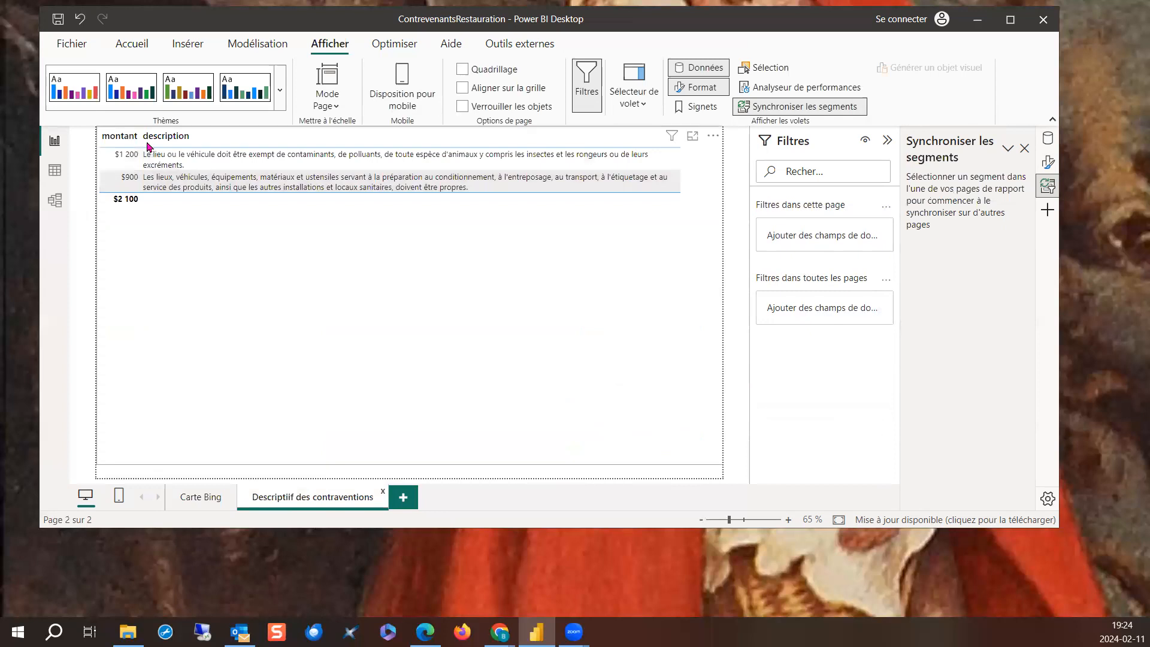
- Back on the Carte Bing page, deselect 3 AMIGOS, search the slicer for "Lech" and filter by LECHE DESSERTS
left_click(190, 497)
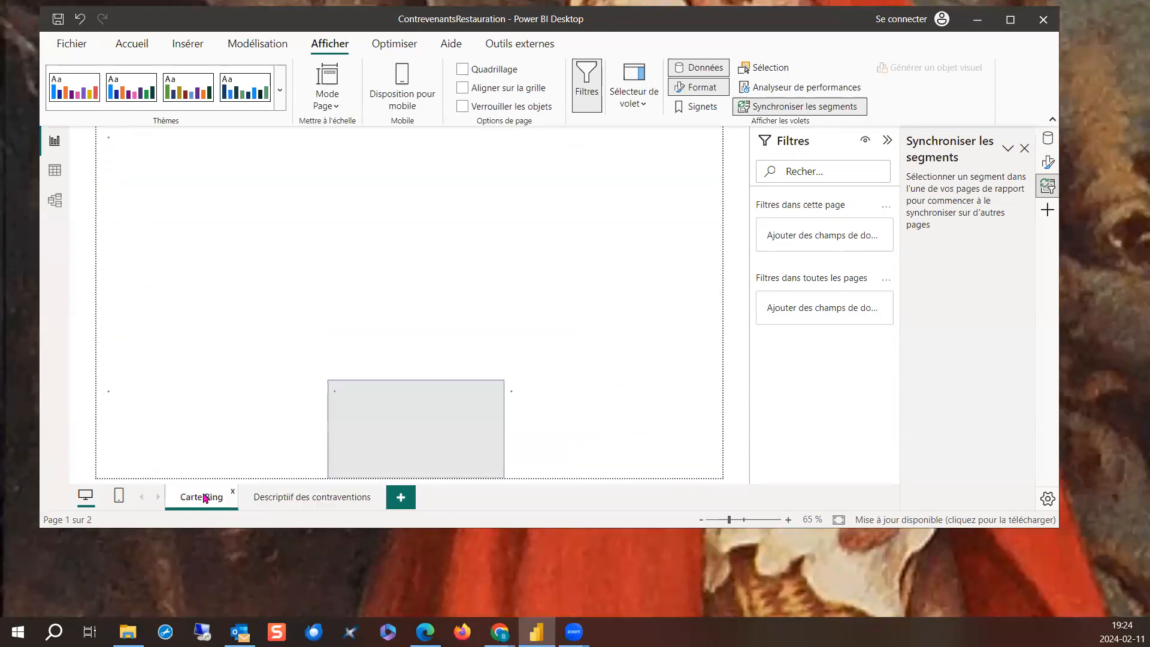
left_click(517, 450)
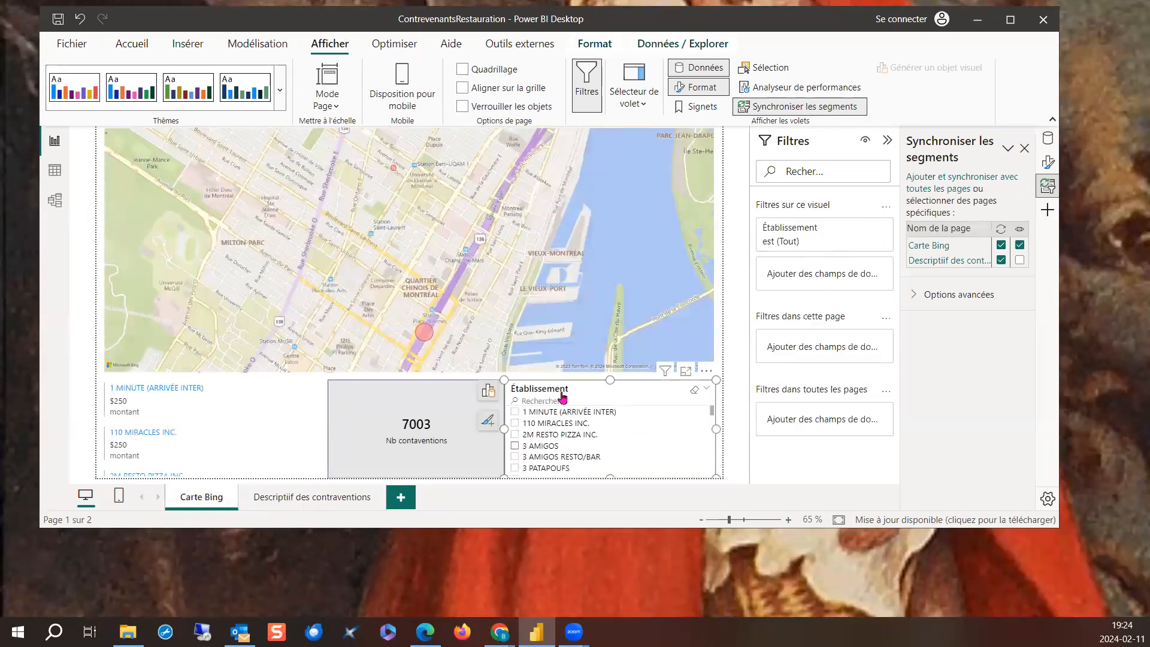
left_click(551, 400)
type("Léc")
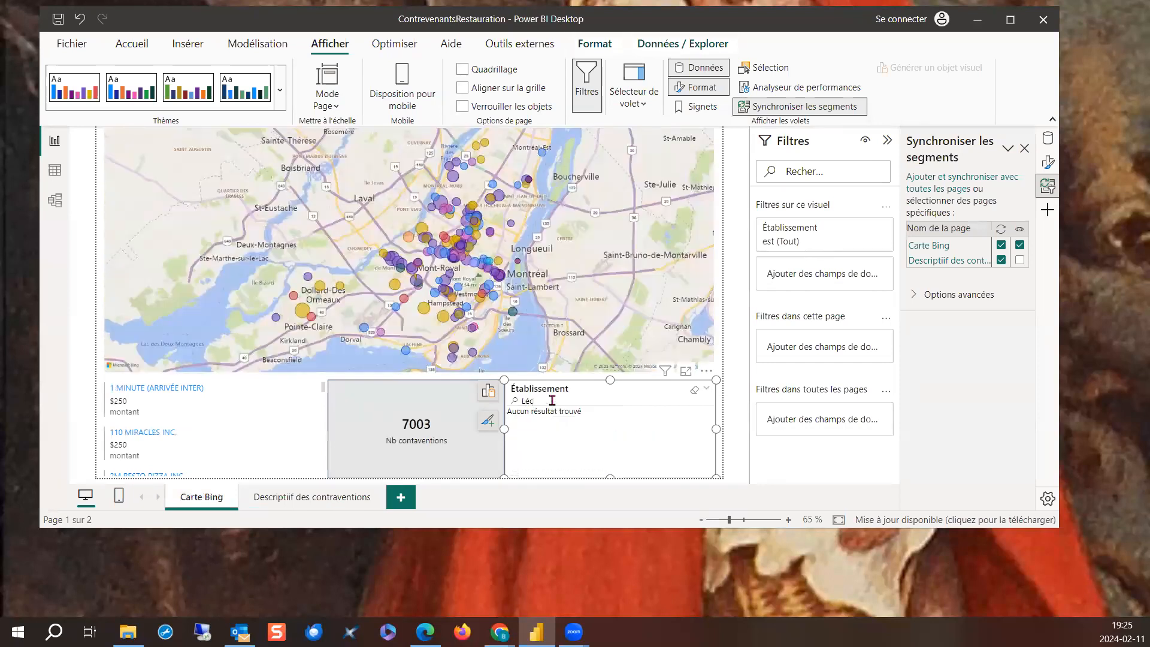
type("é")
key("BackSpace")
type("ech")
left_click(515, 412)
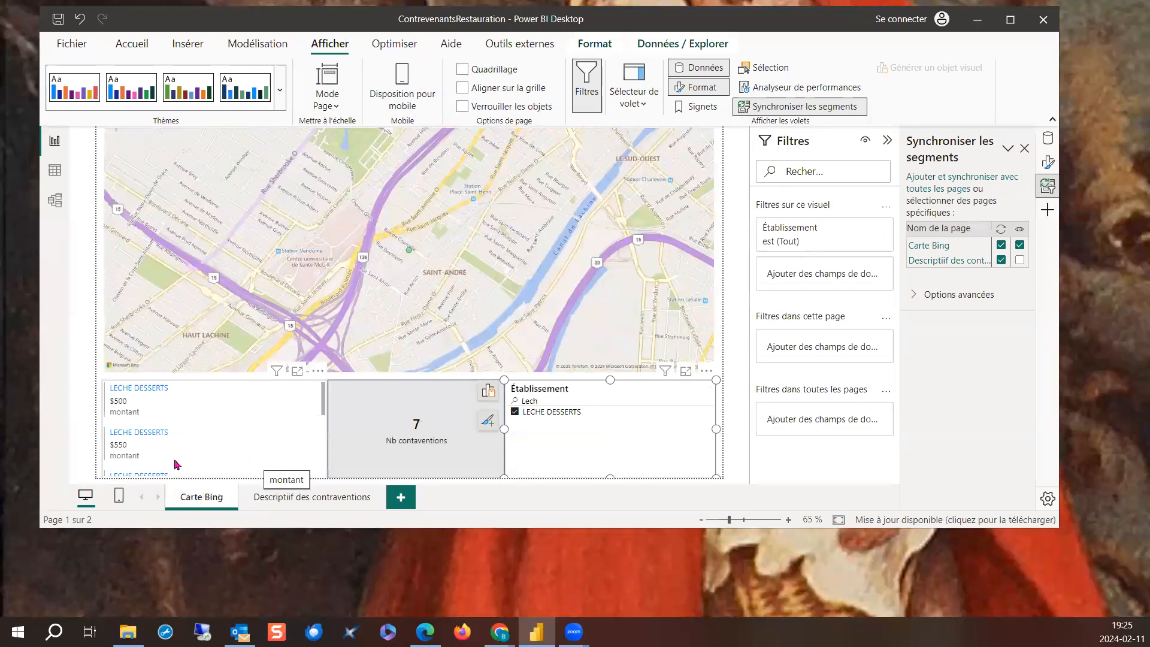
- Set the montant column of the description page's table to "Ne pas résumer" so each fine is listed separately
left_click(298, 501)
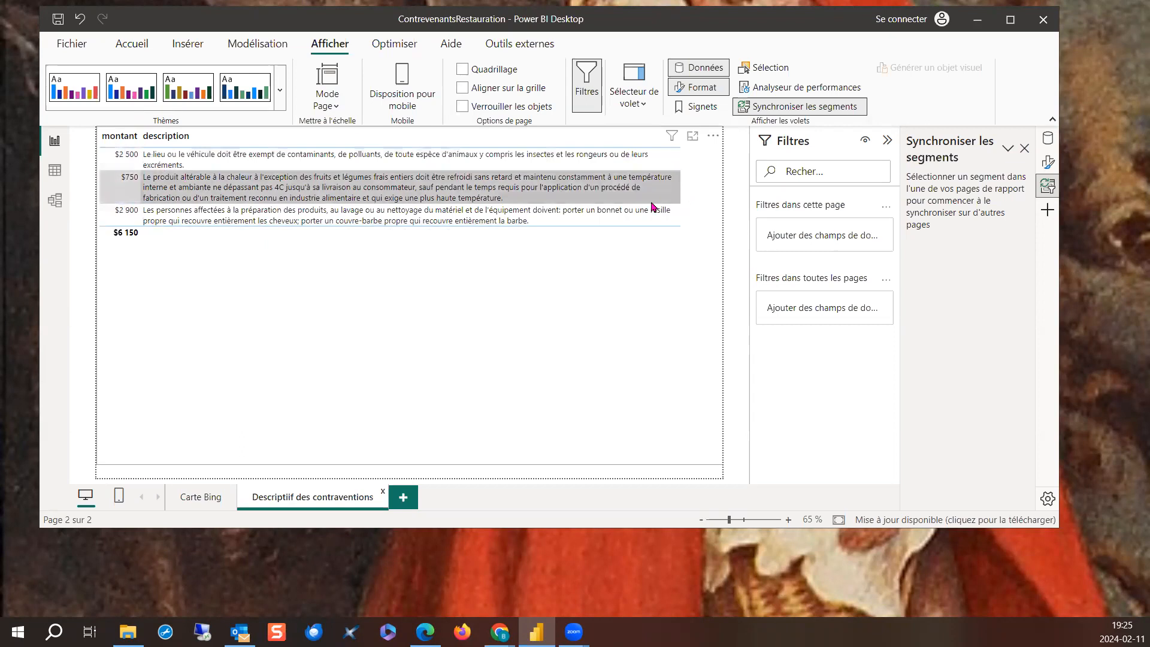
left_click(648, 220)
left_click(706, 142)
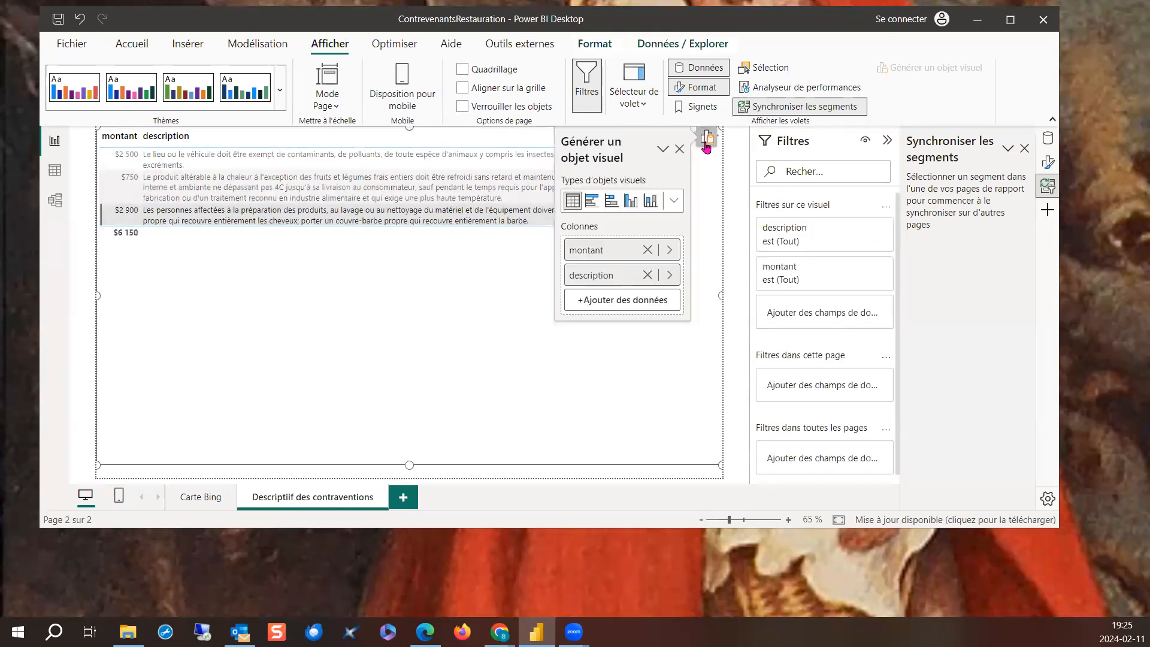
left_click(671, 268)
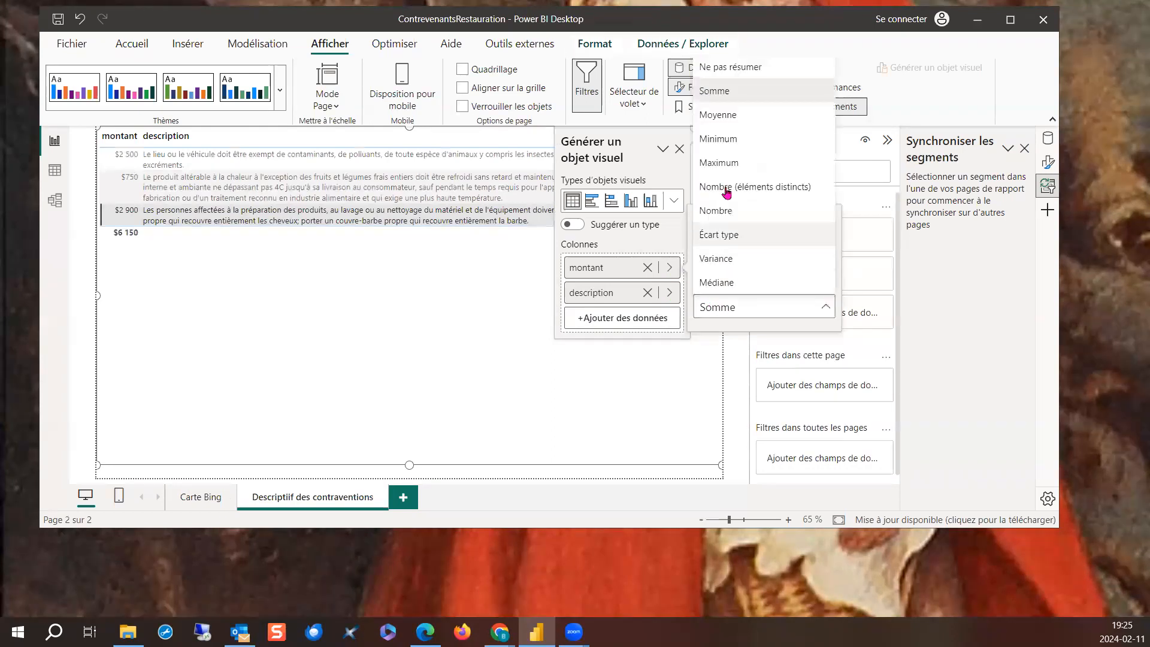
left_click(725, 68)
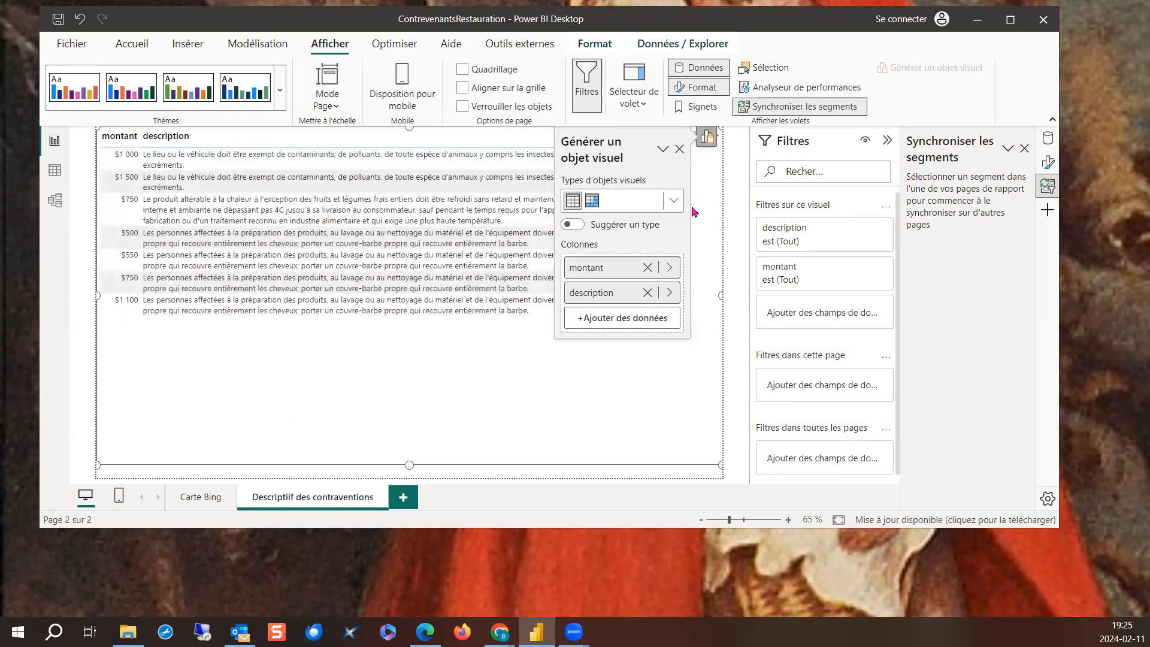
left_click(679, 149)
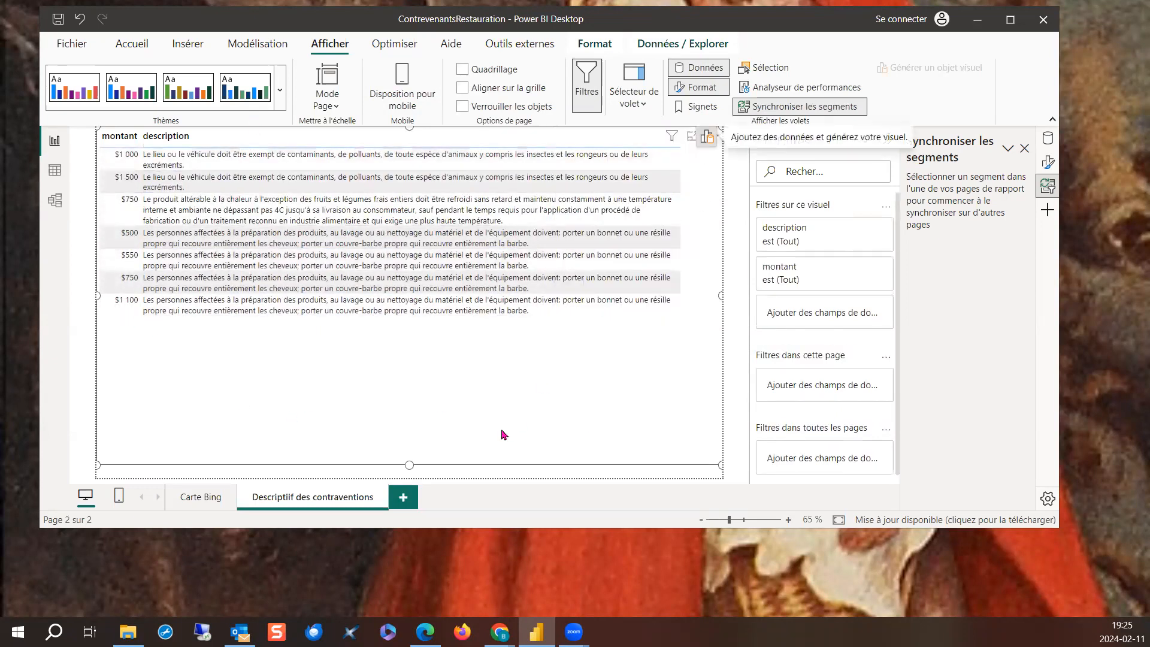
- Return to the Carte Bing page and collapse the Filtres pane
left_click(189, 498)
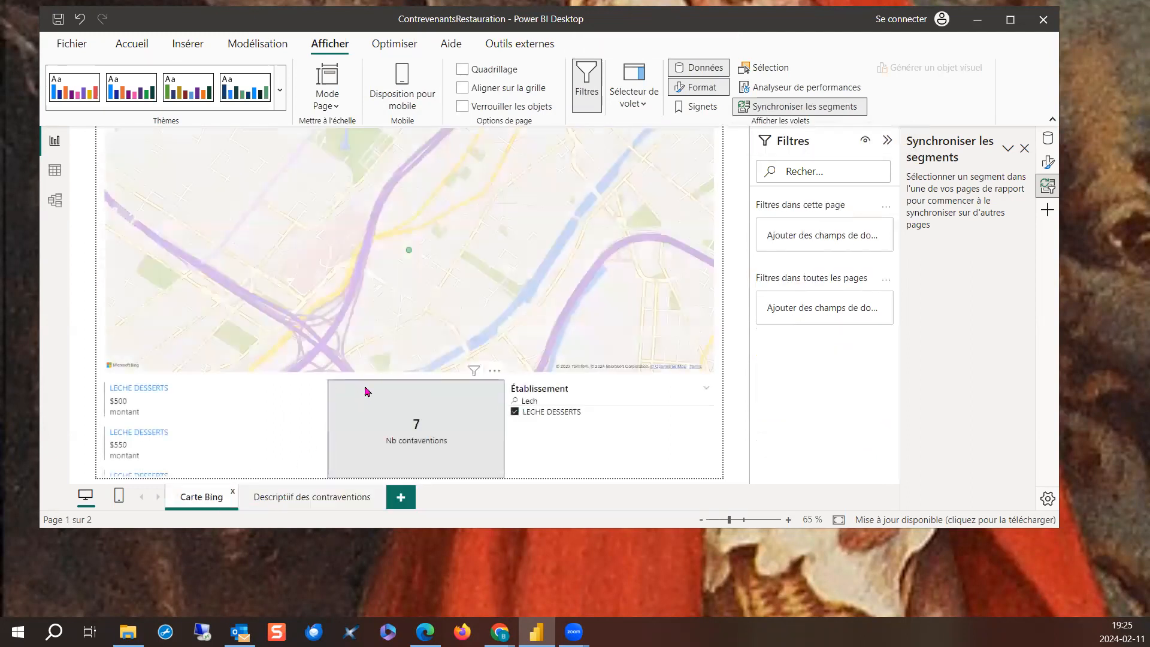
left_click(885, 139)
scroll(647, 302, "down", 4)
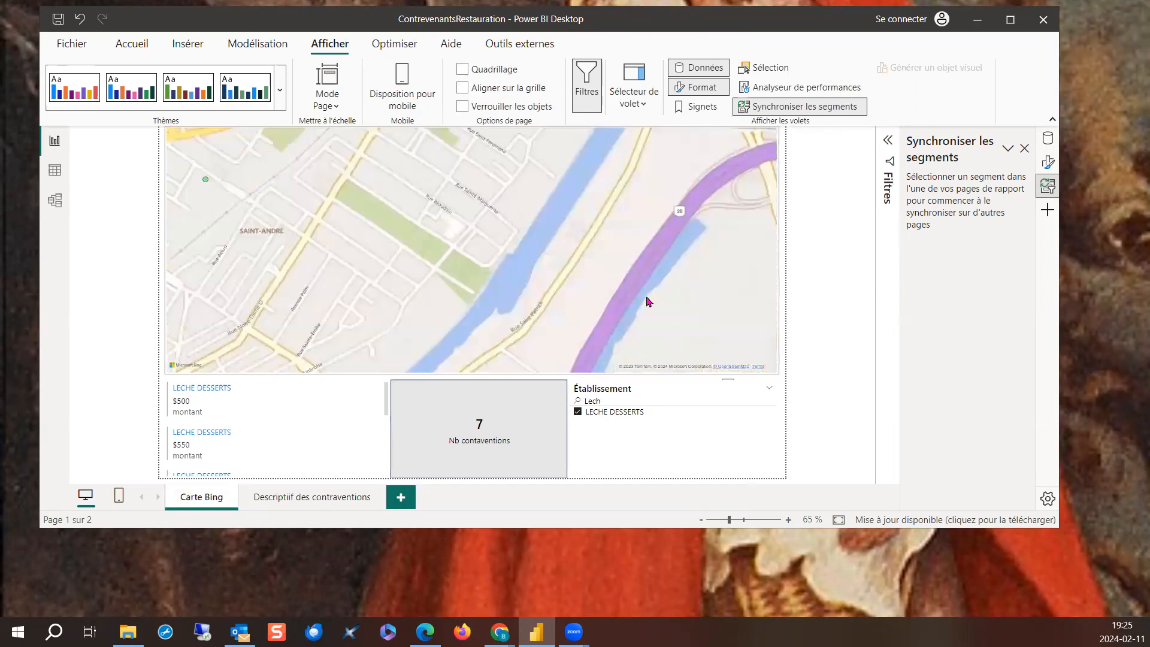
- Deselect LECHE DESSERTS, clear the Établissement slicer's search, and check the unfiltered table on the description page before returning to the map
left_click(578, 412)
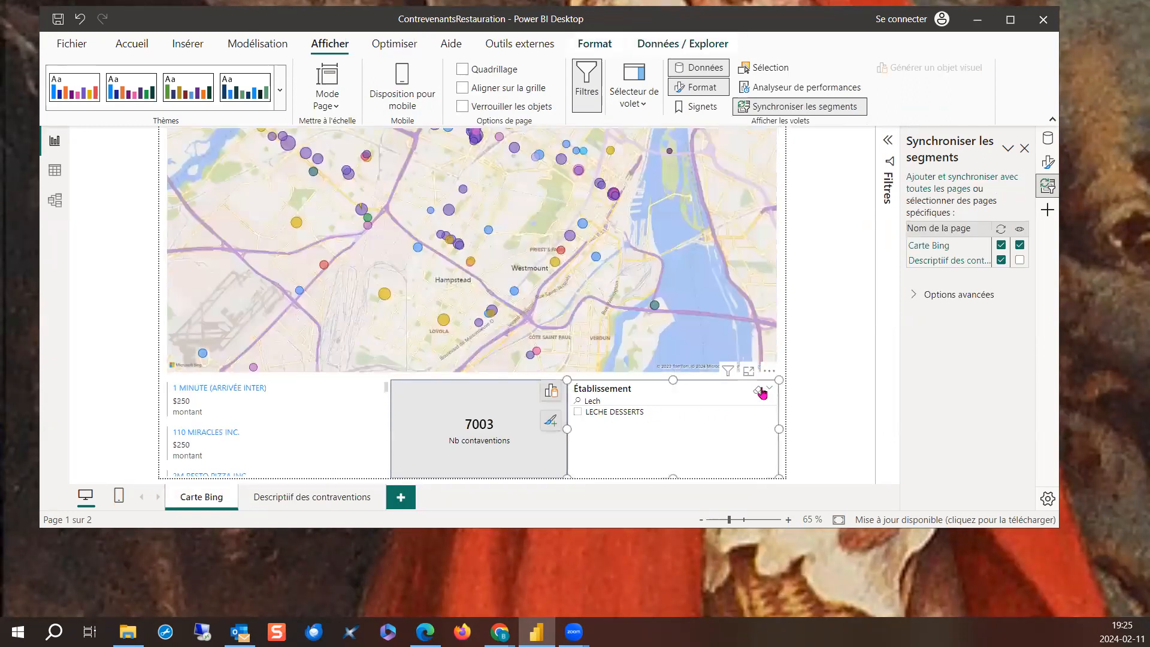
left_click(759, 391)
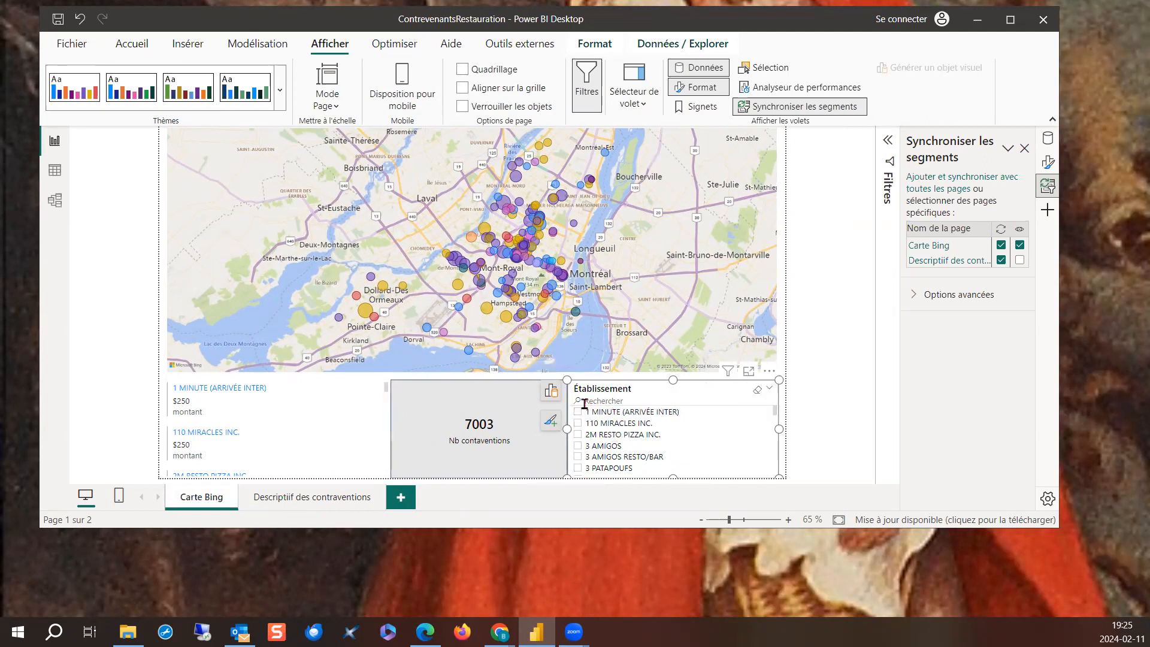
left_click(327, 494)
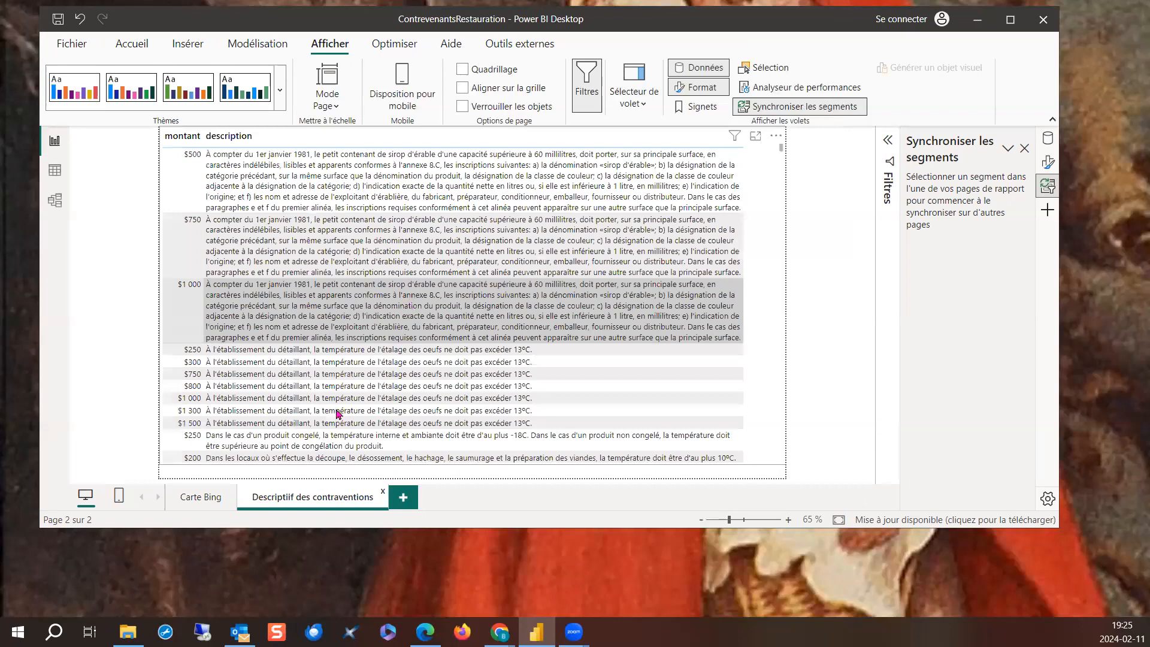
left_click(205, 497)
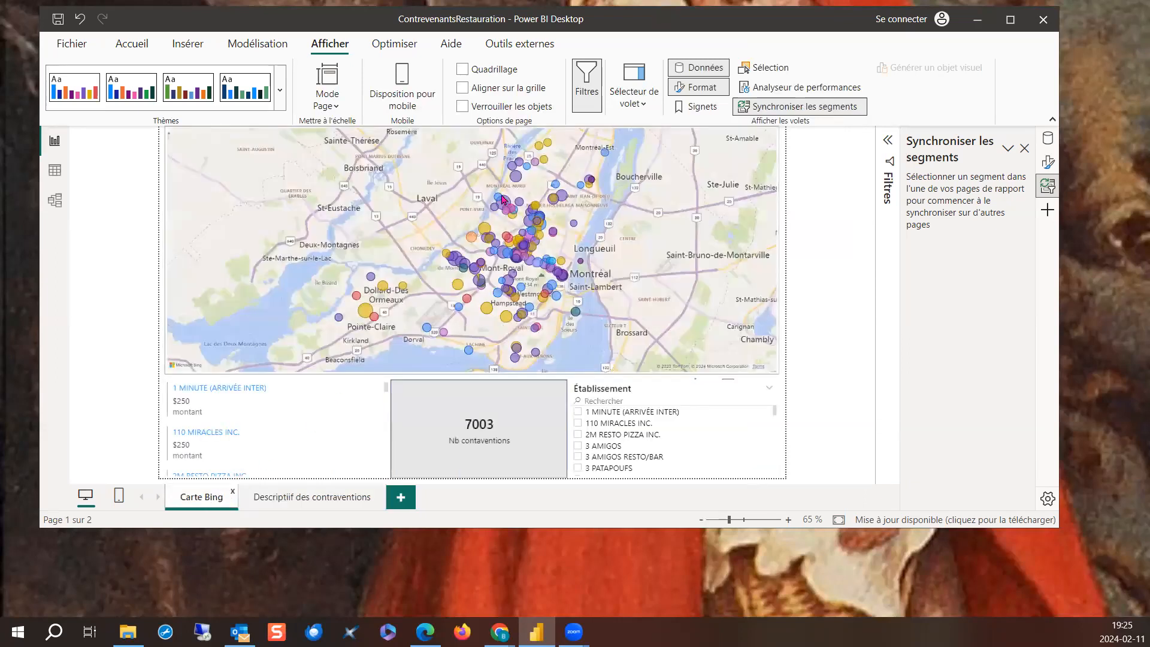